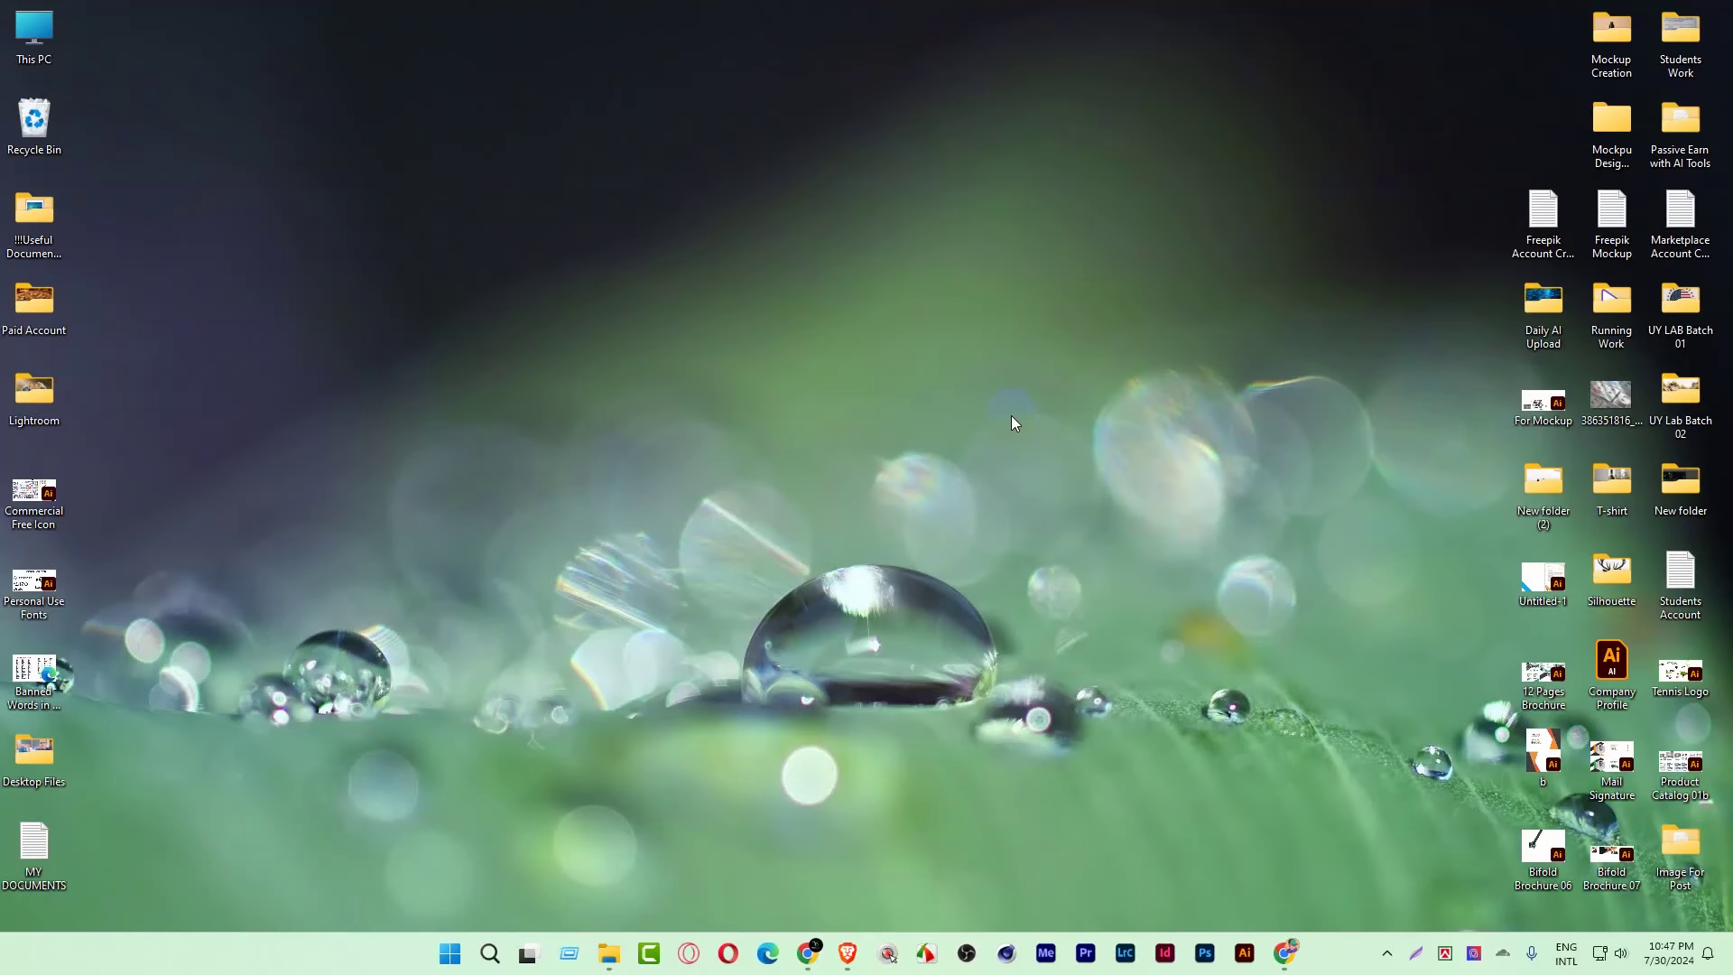
Switch to the Chrome window showing the Vect Stock Behance profile.
key("alt+Tab")
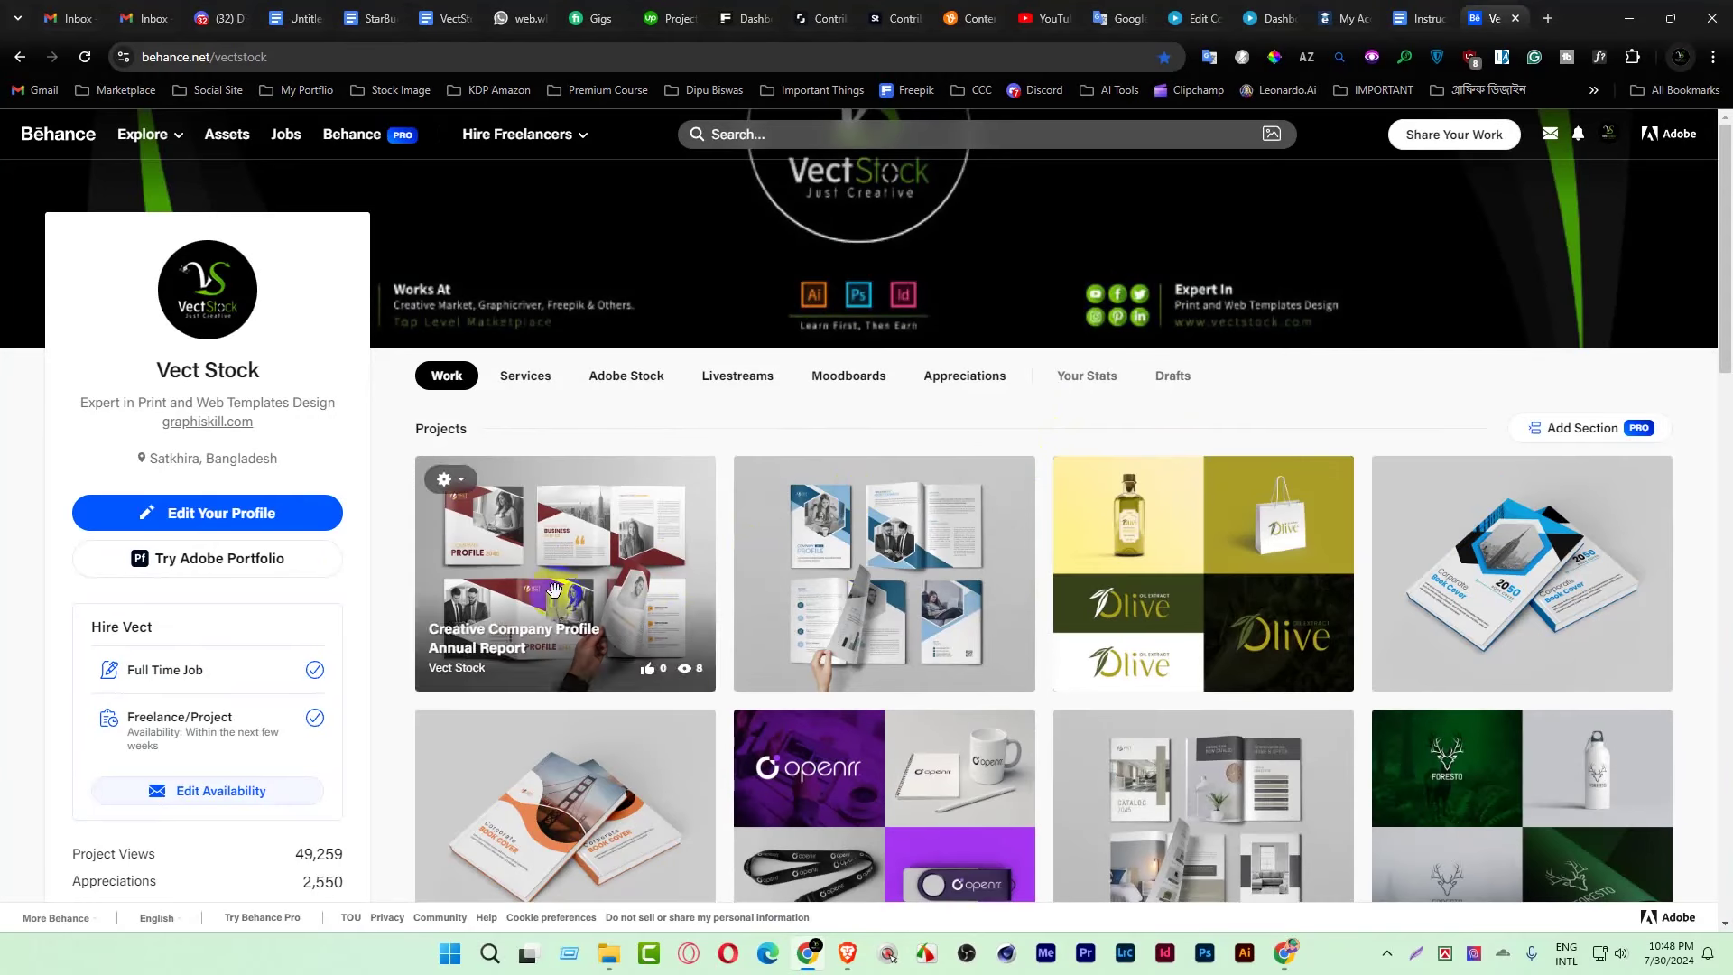
Scroll the profile grid and open the 'Corporate Book Cover Design' project.
scroll(1489, 600, "down", 3)
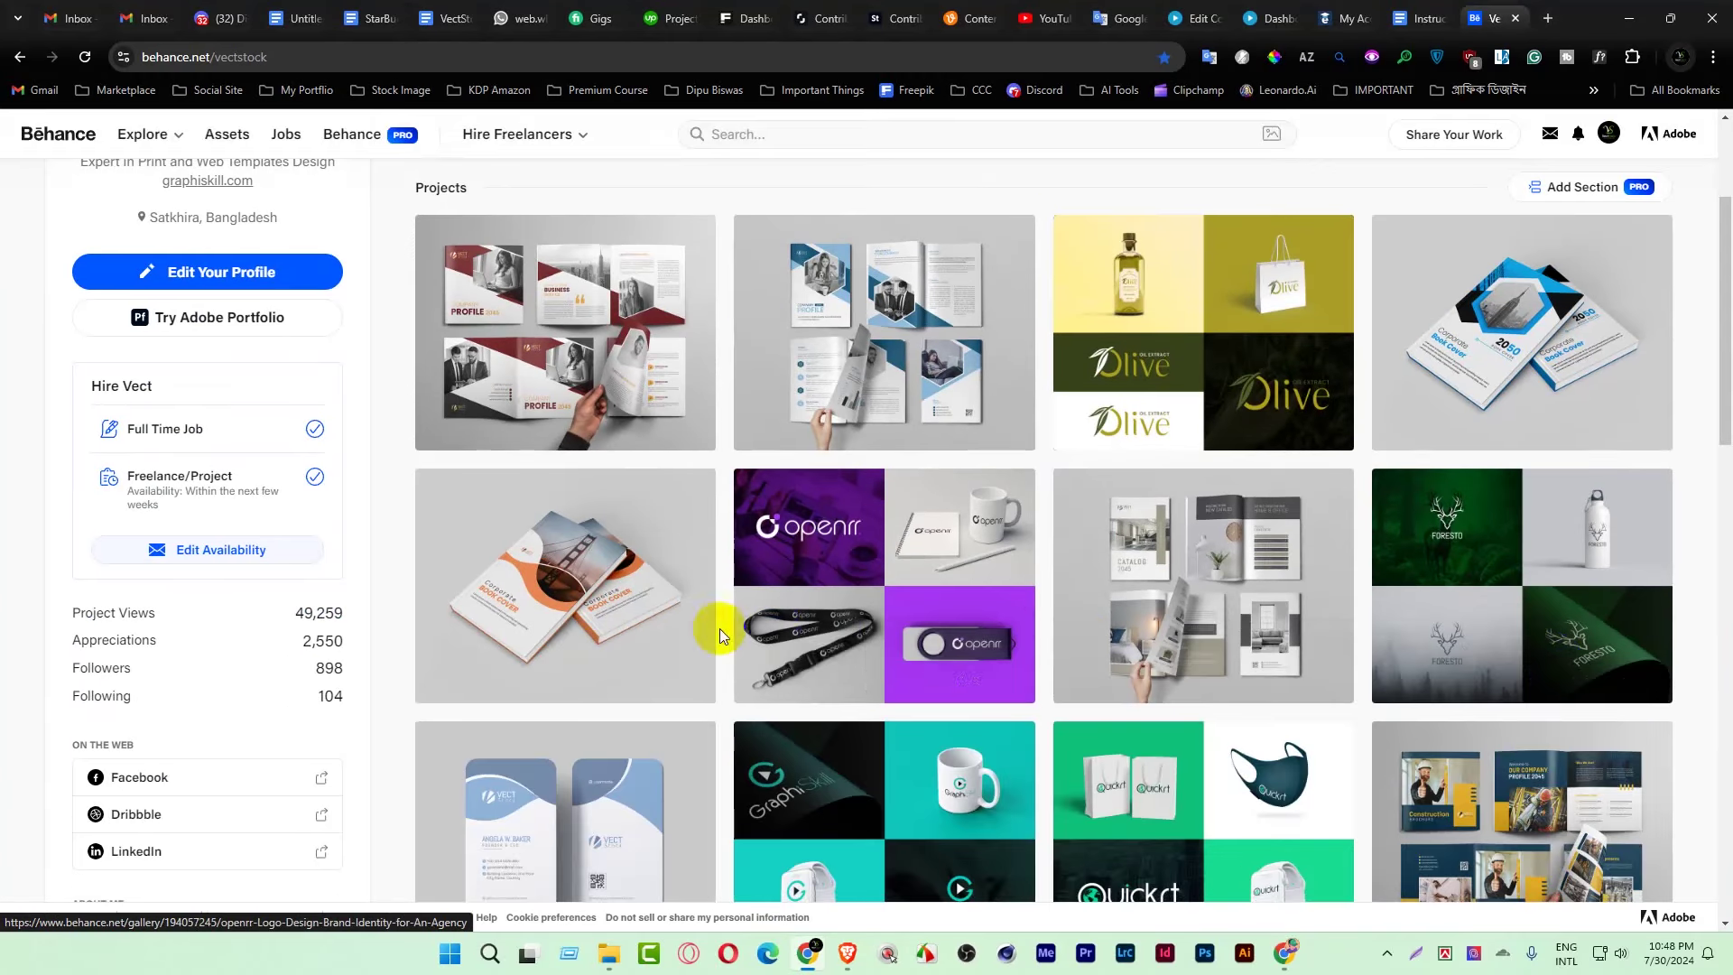
scroll(903, 713, "down", 2)
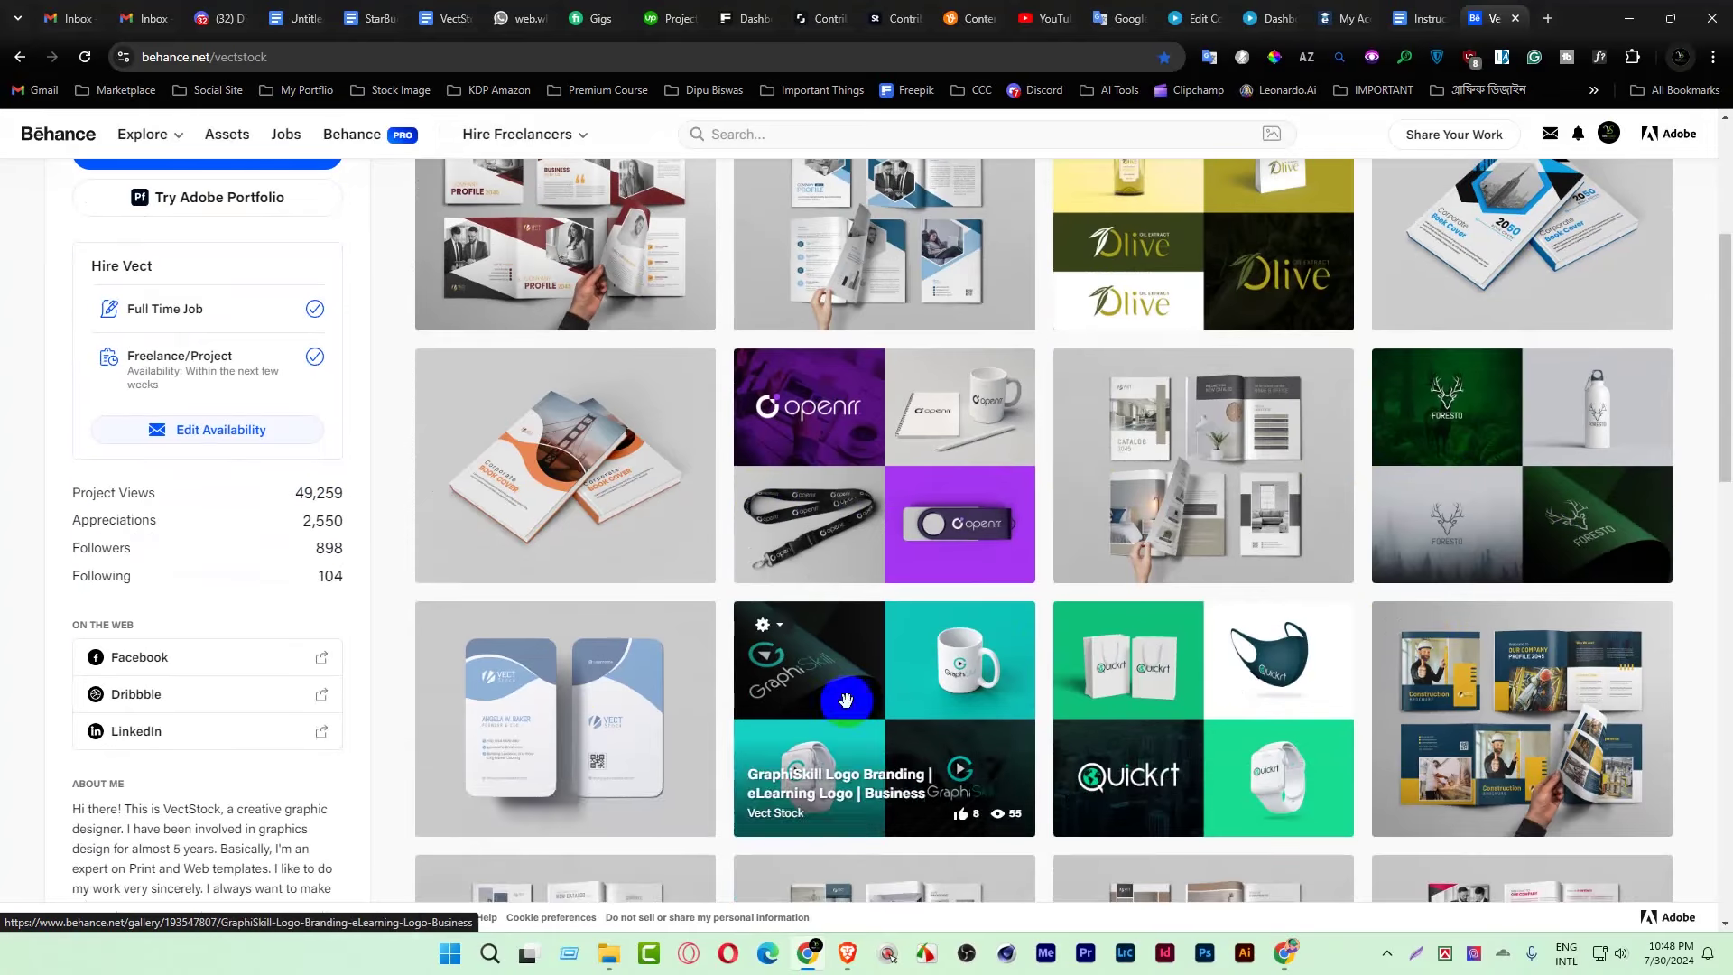
scroll(1520, 716, "down", 3)
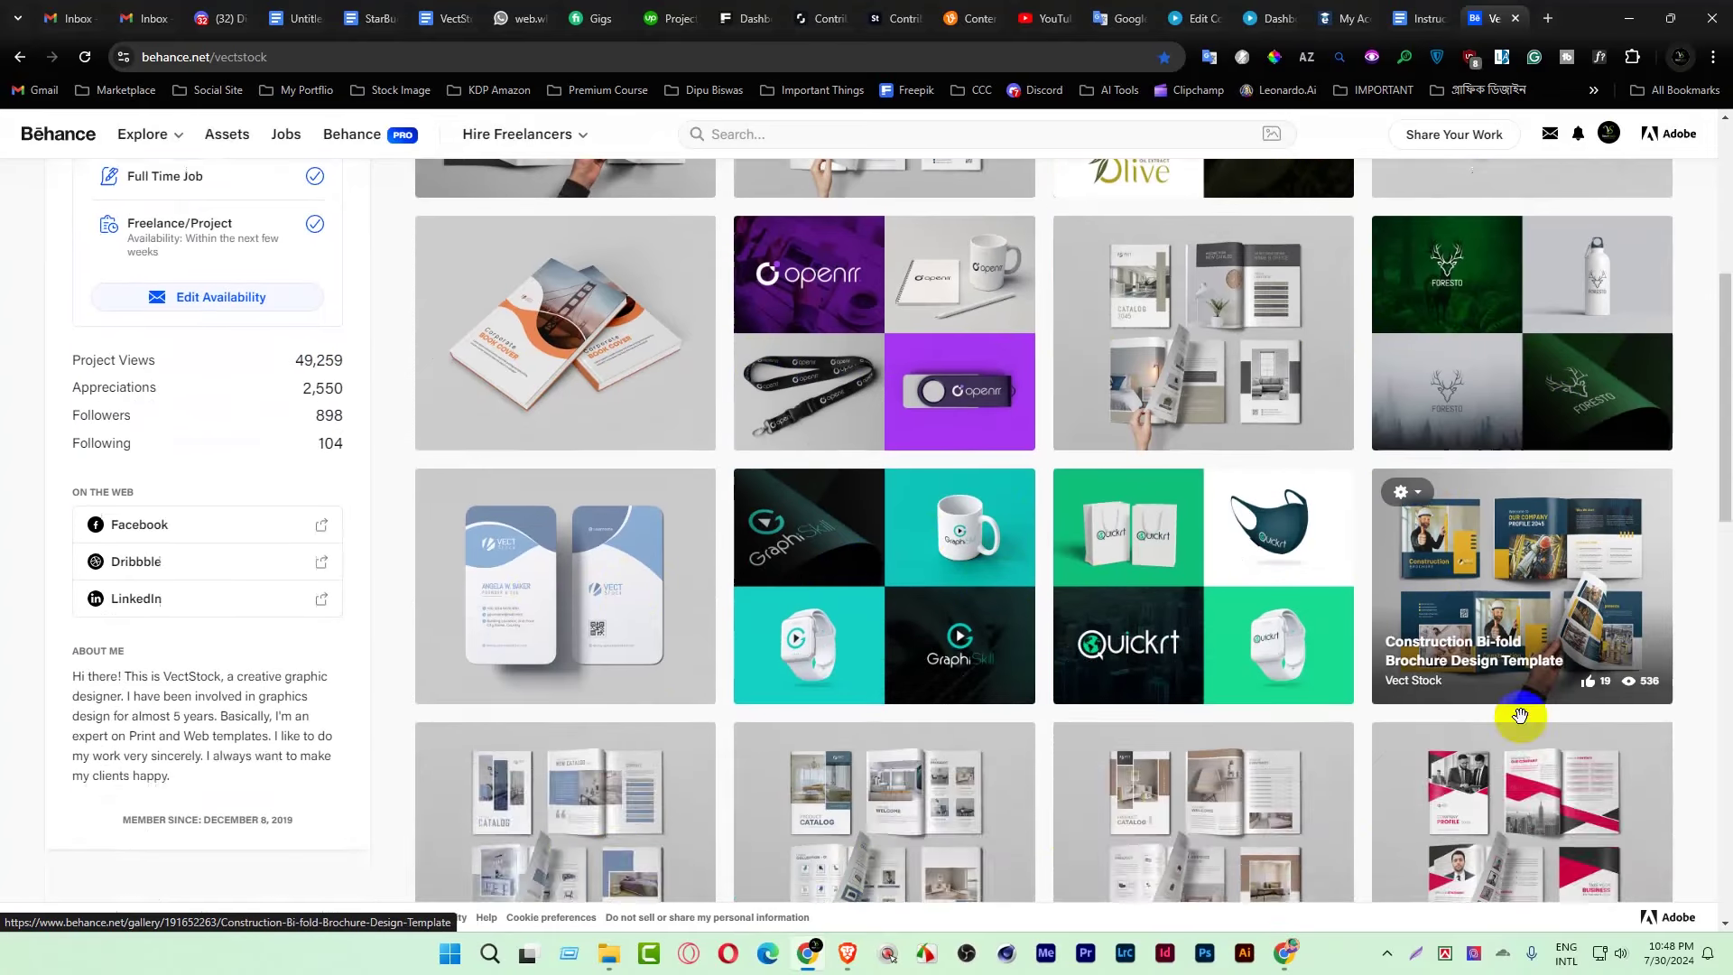
scroll(635, 654, "up", 8)
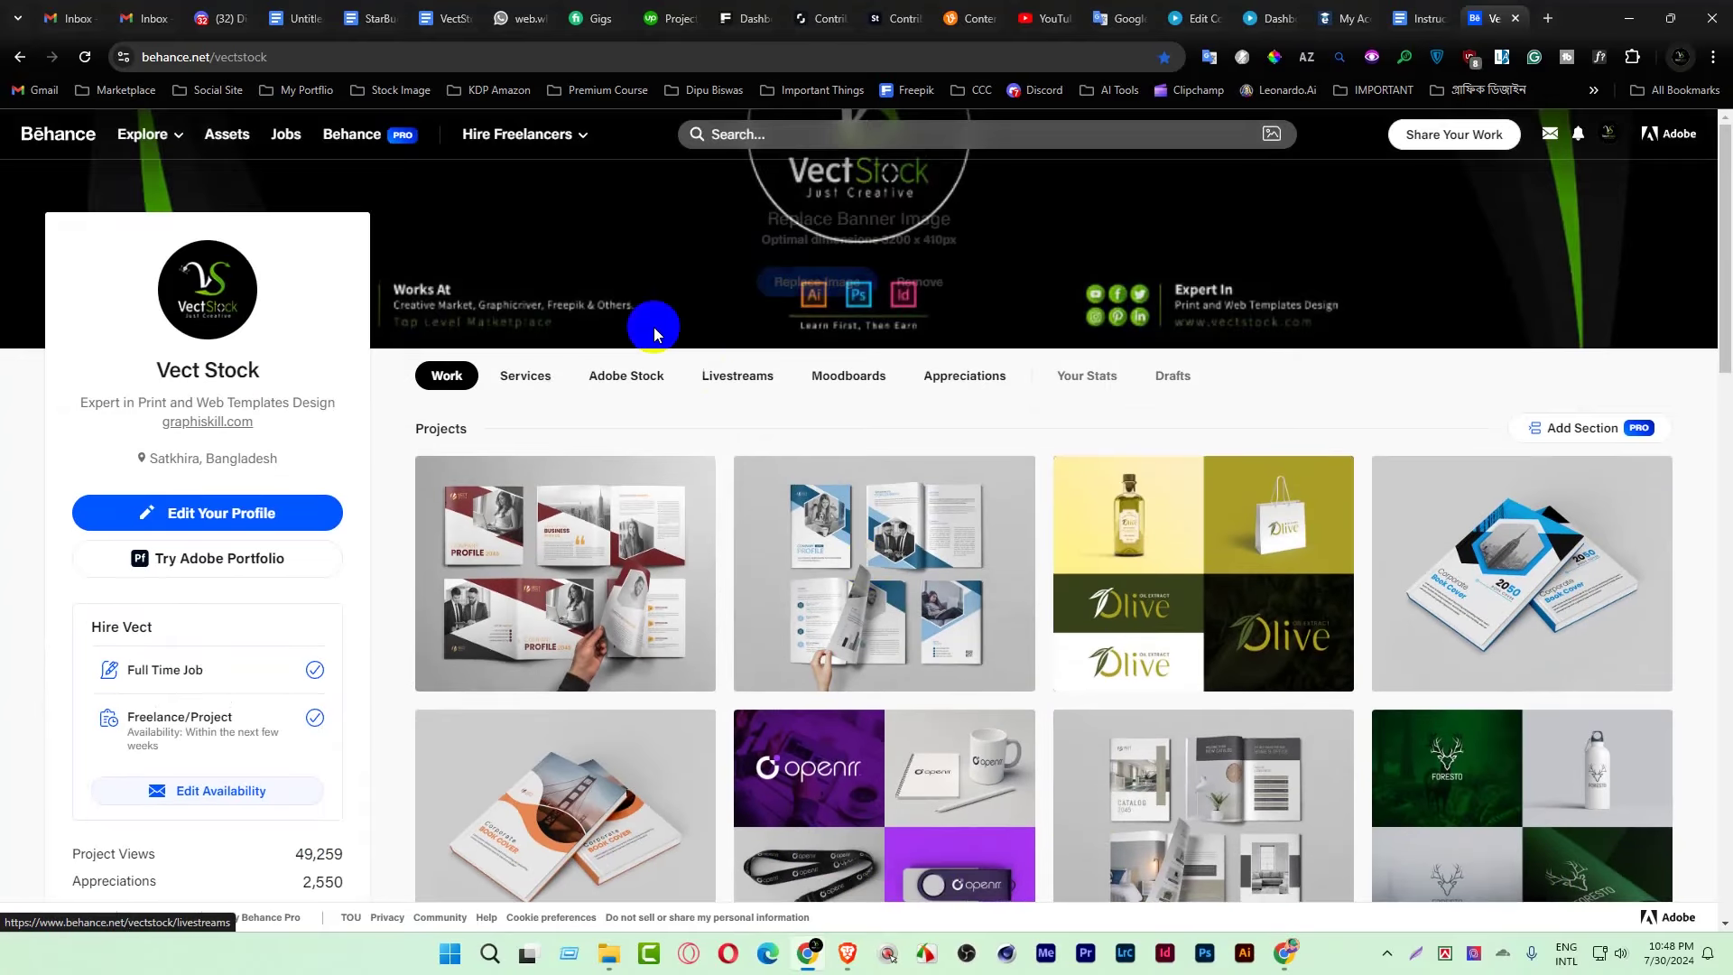
left_click(343, 56)
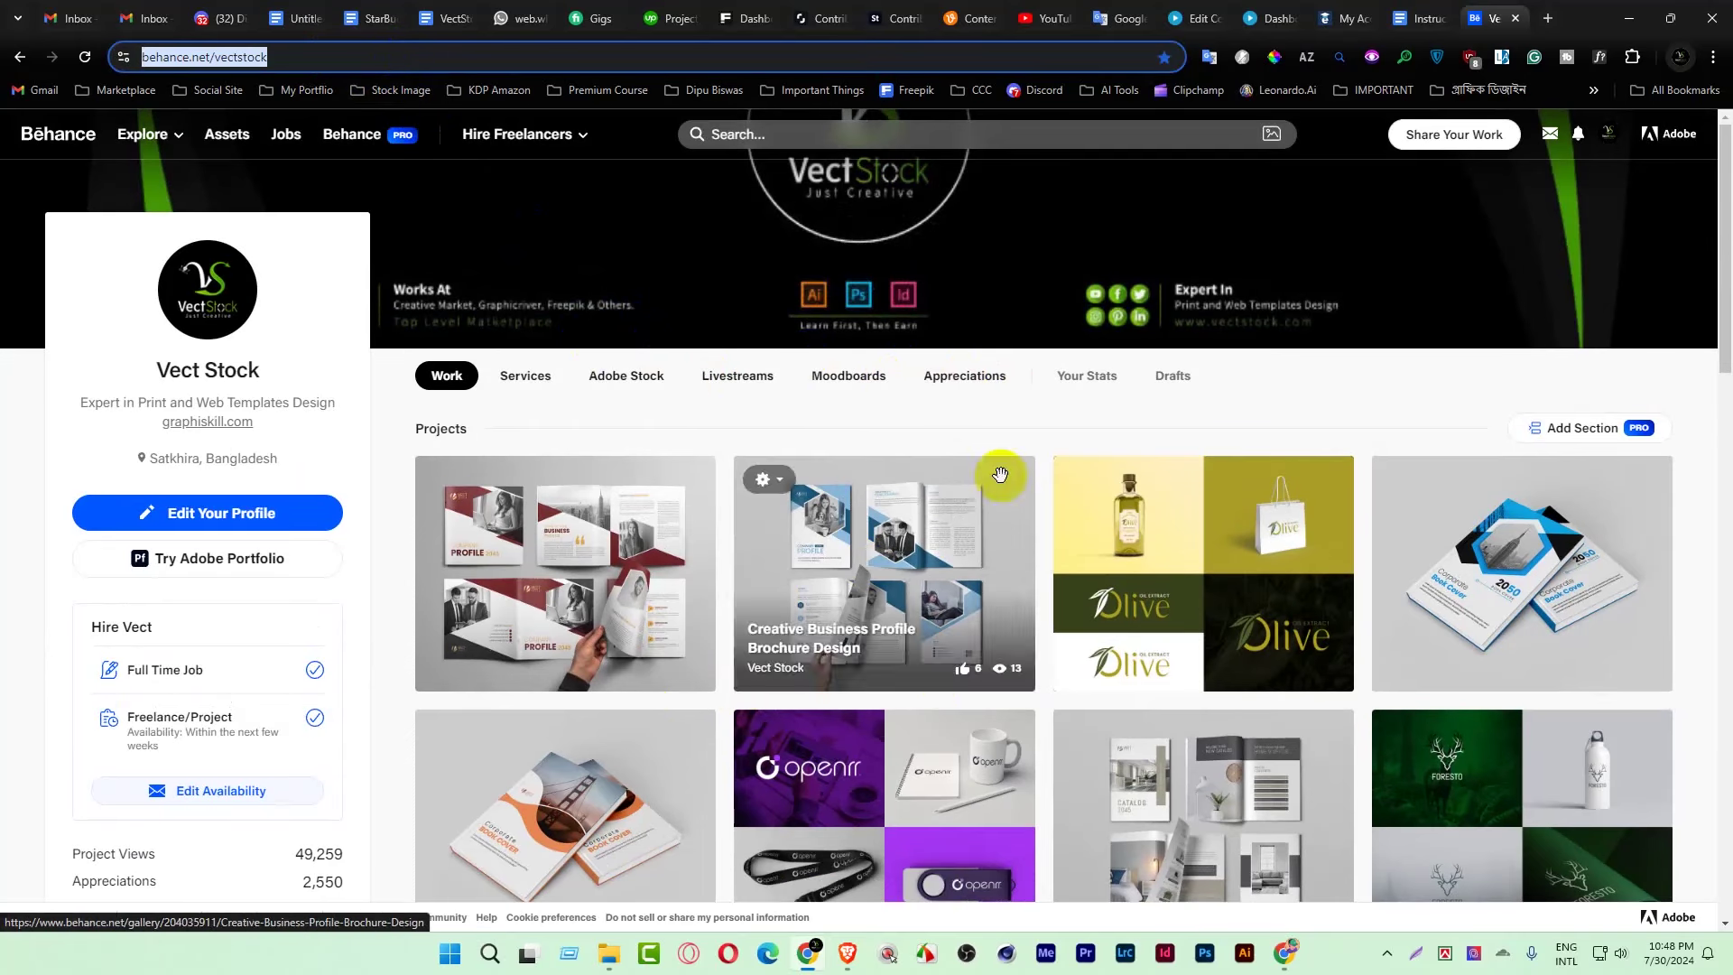
scroll(629, 740, "down", 1)
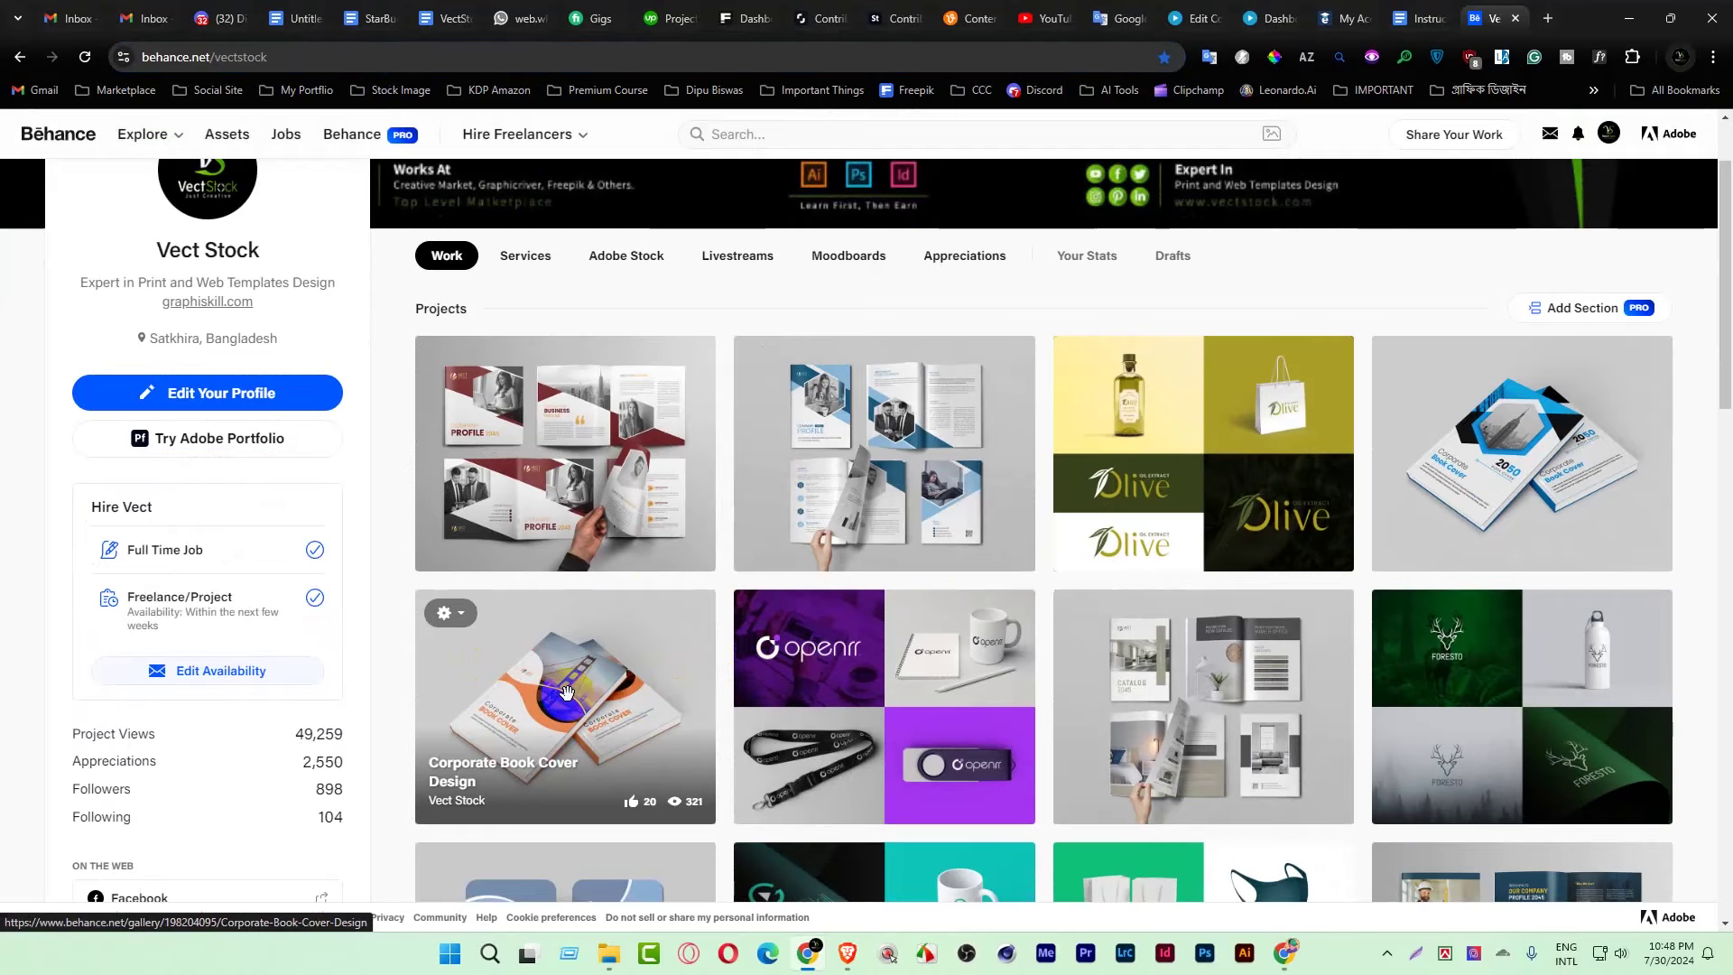
scroll(567, 692, "down", 2)
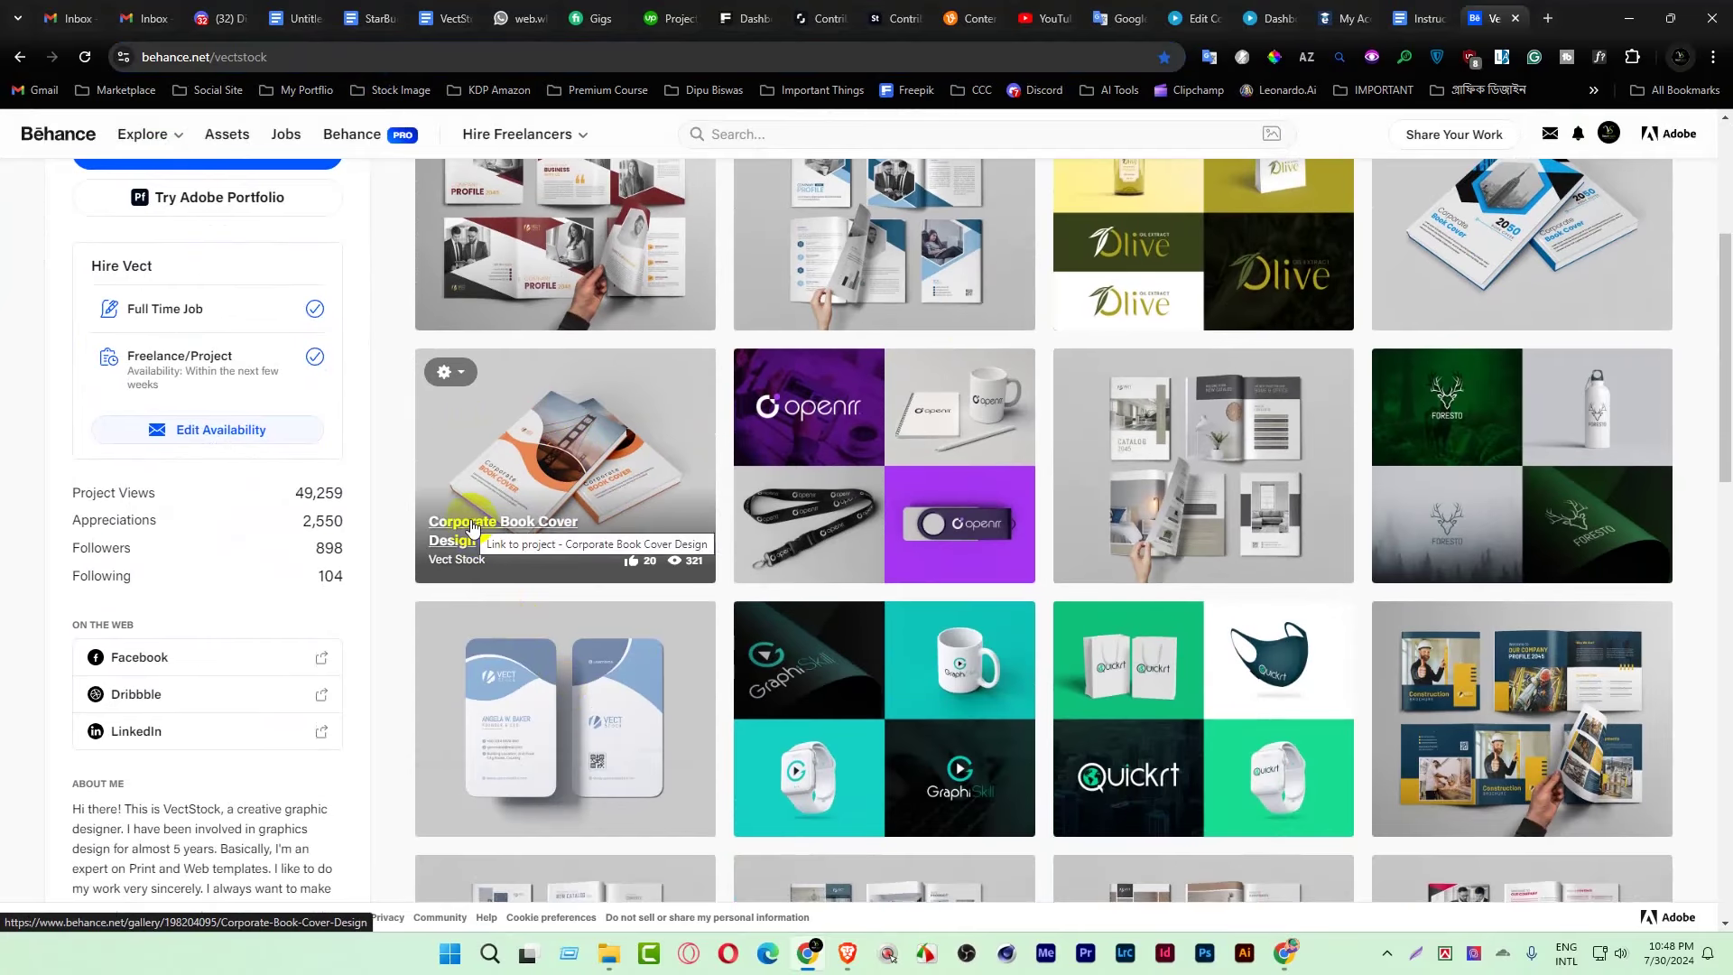
left_click(472, 526)
scroll(573, 476, "down", 3)
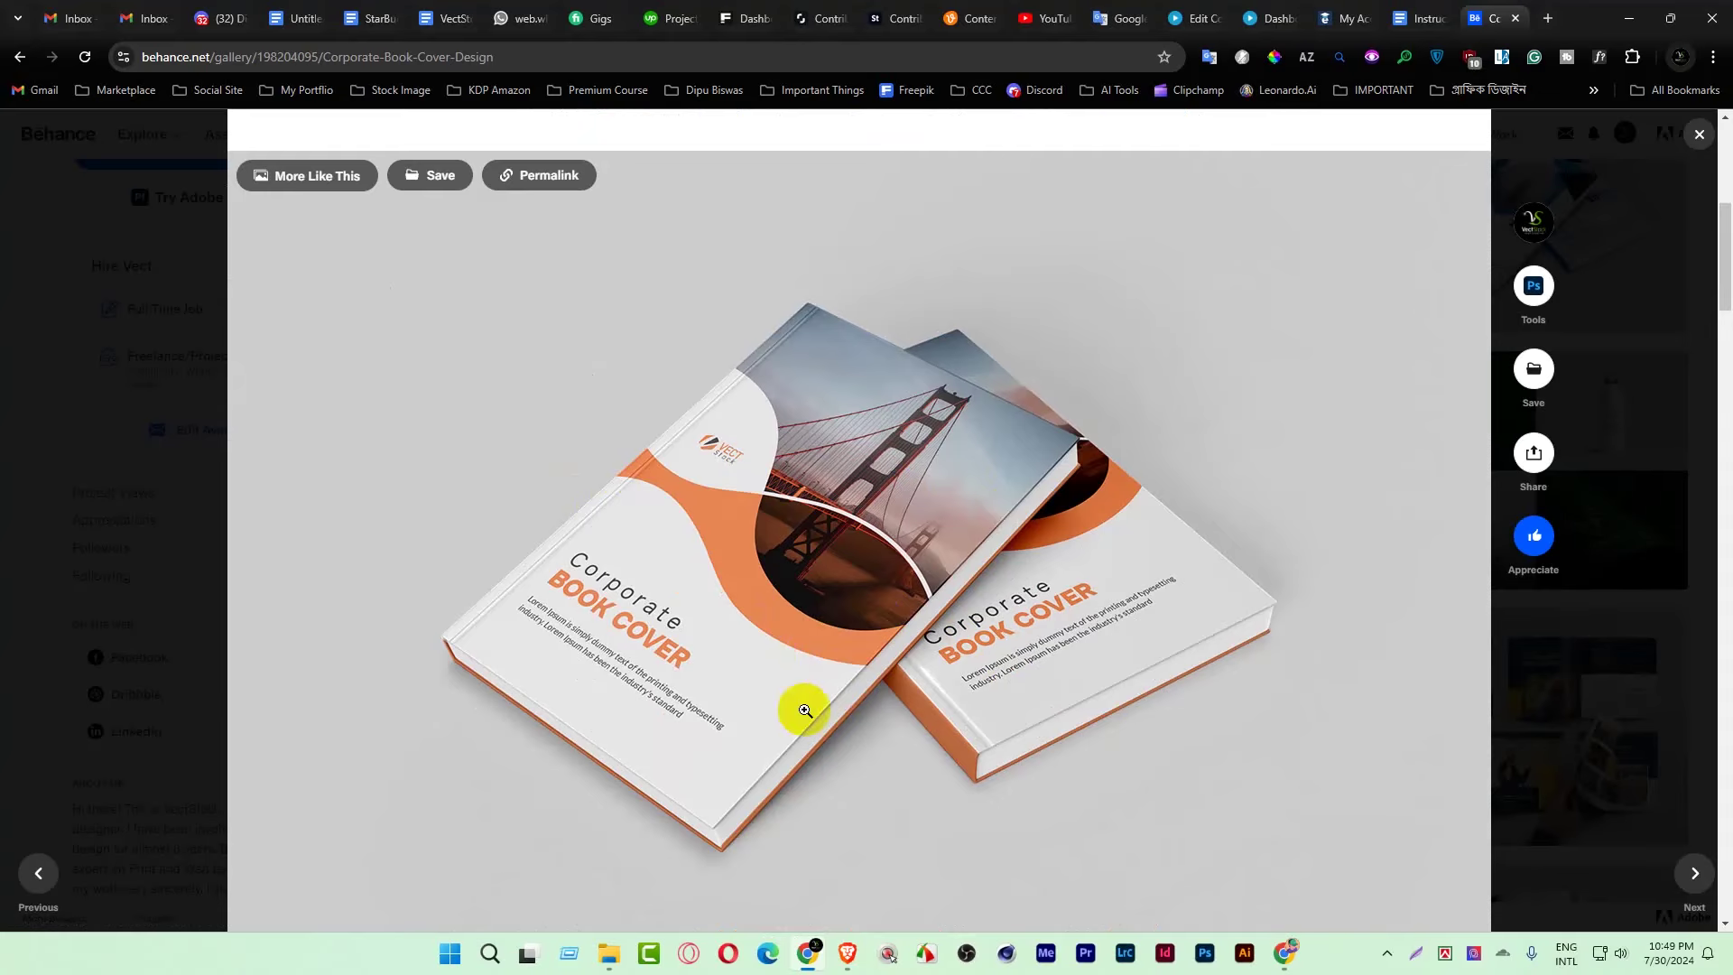
Scroll through the Corporate Book Cover Design mockup images.
scroll(691, 435, "down", 1)
scroll(824, 608, "down", 10)
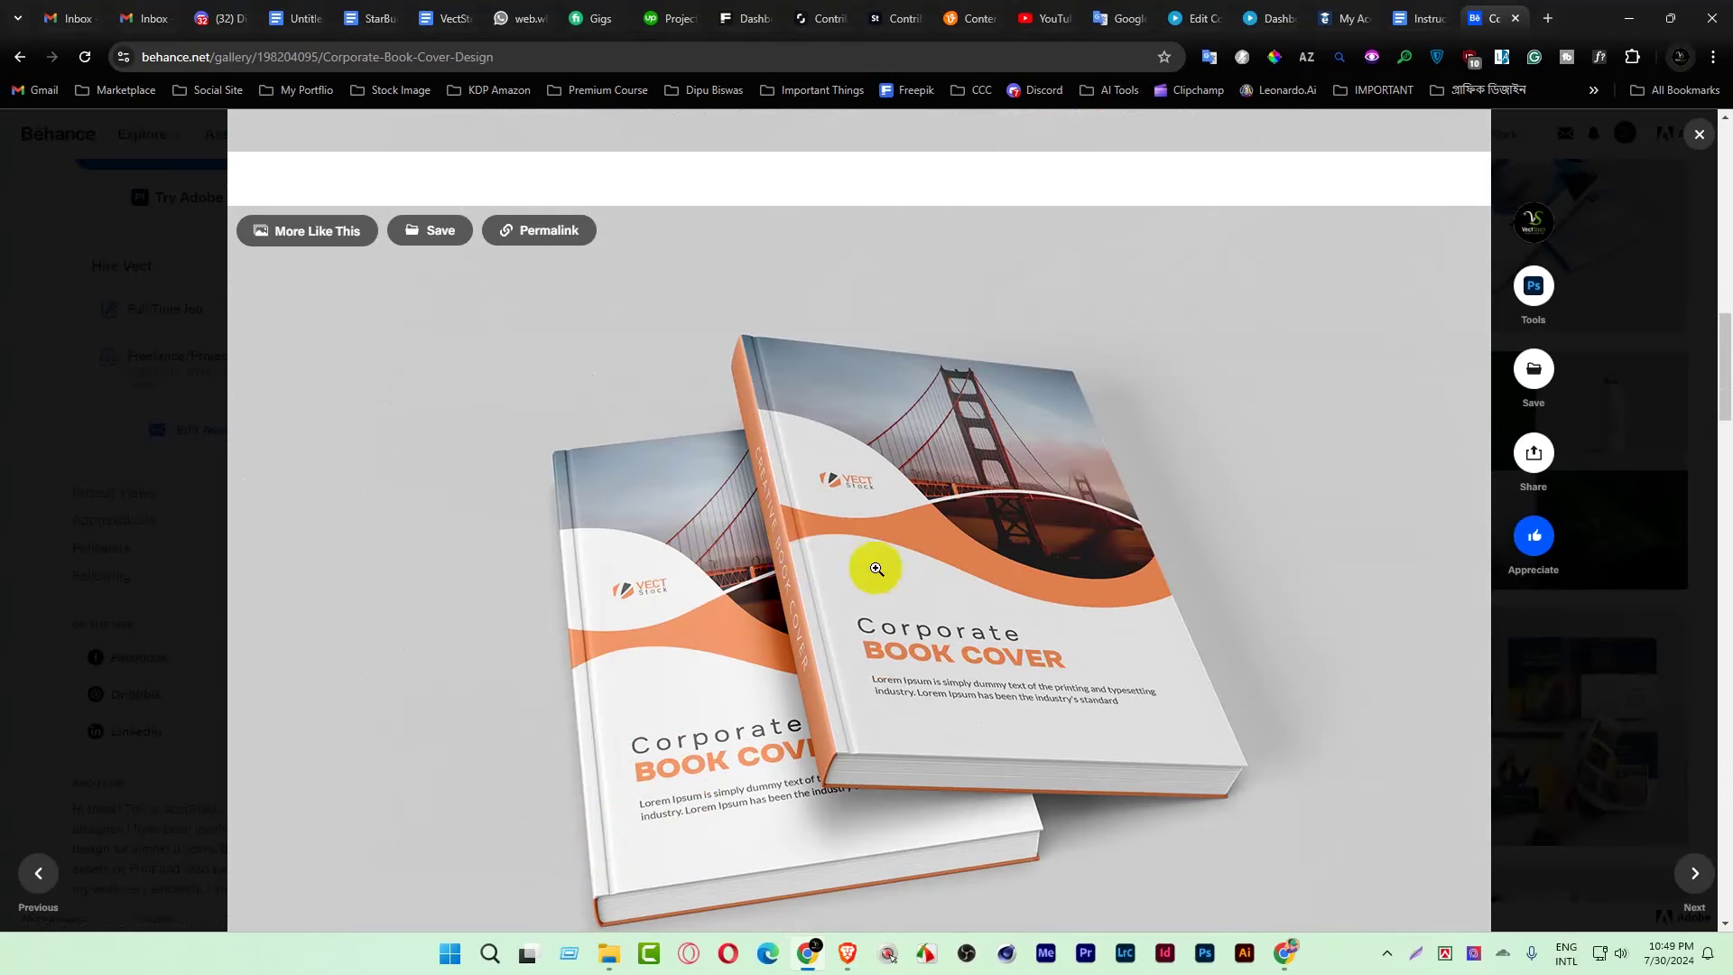
scroll(921, 622, "down", 8)
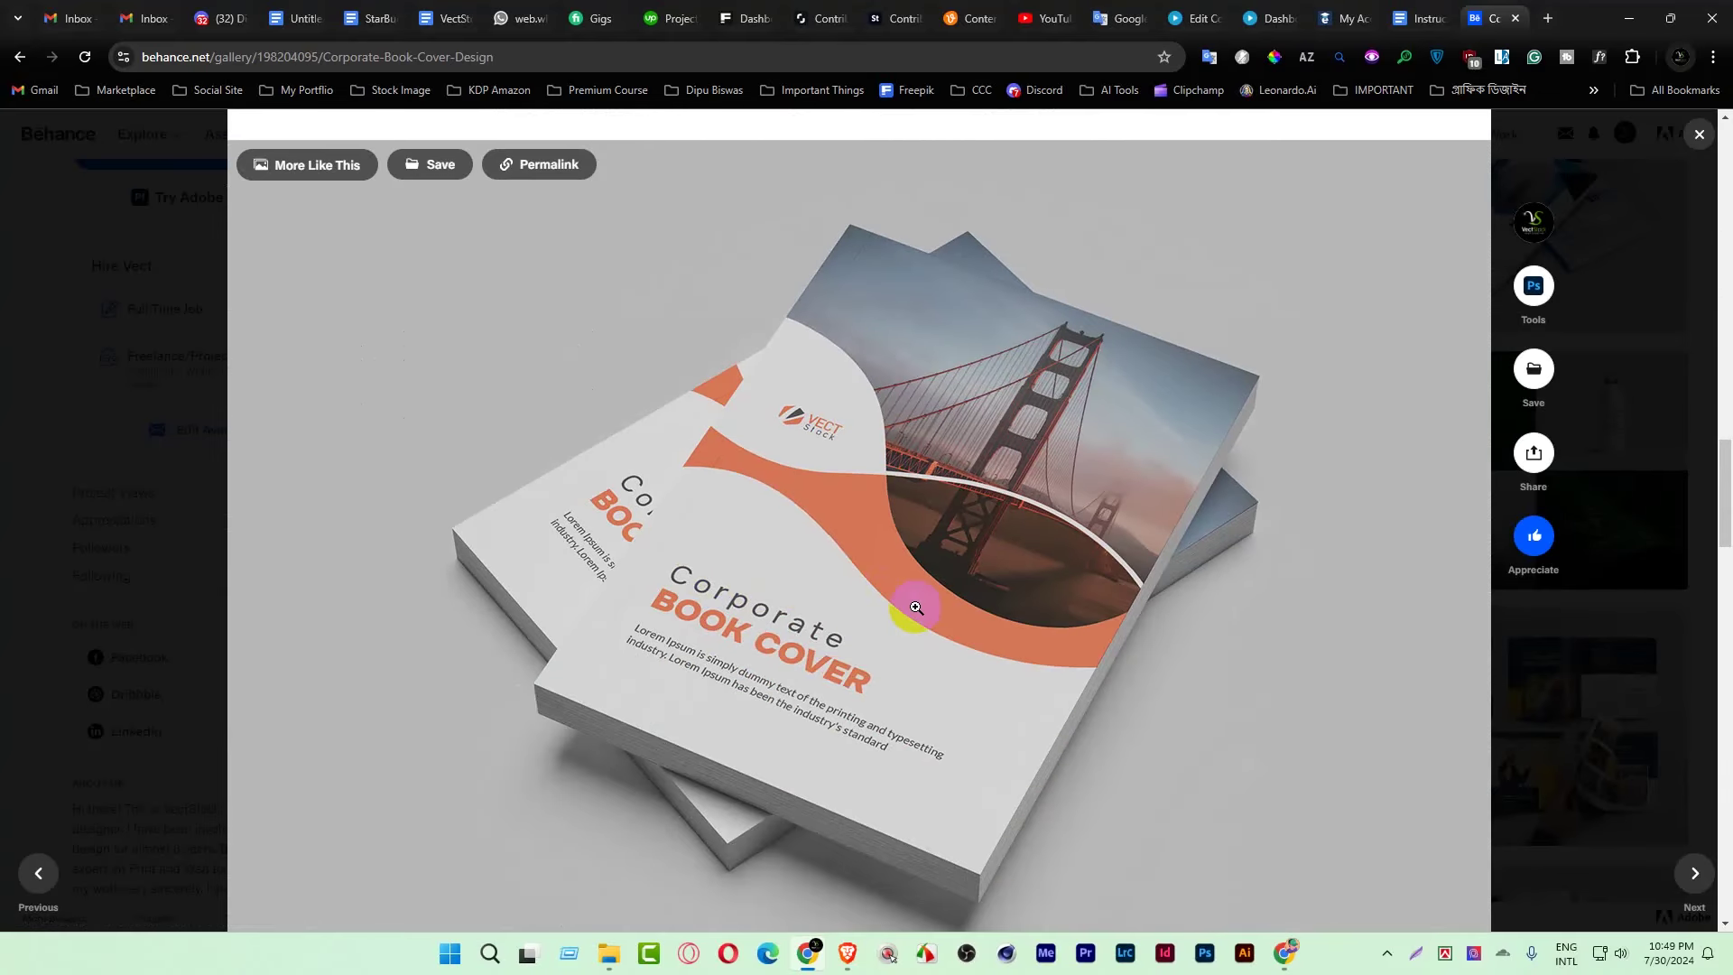
scroll(915, 606, "down", 7)
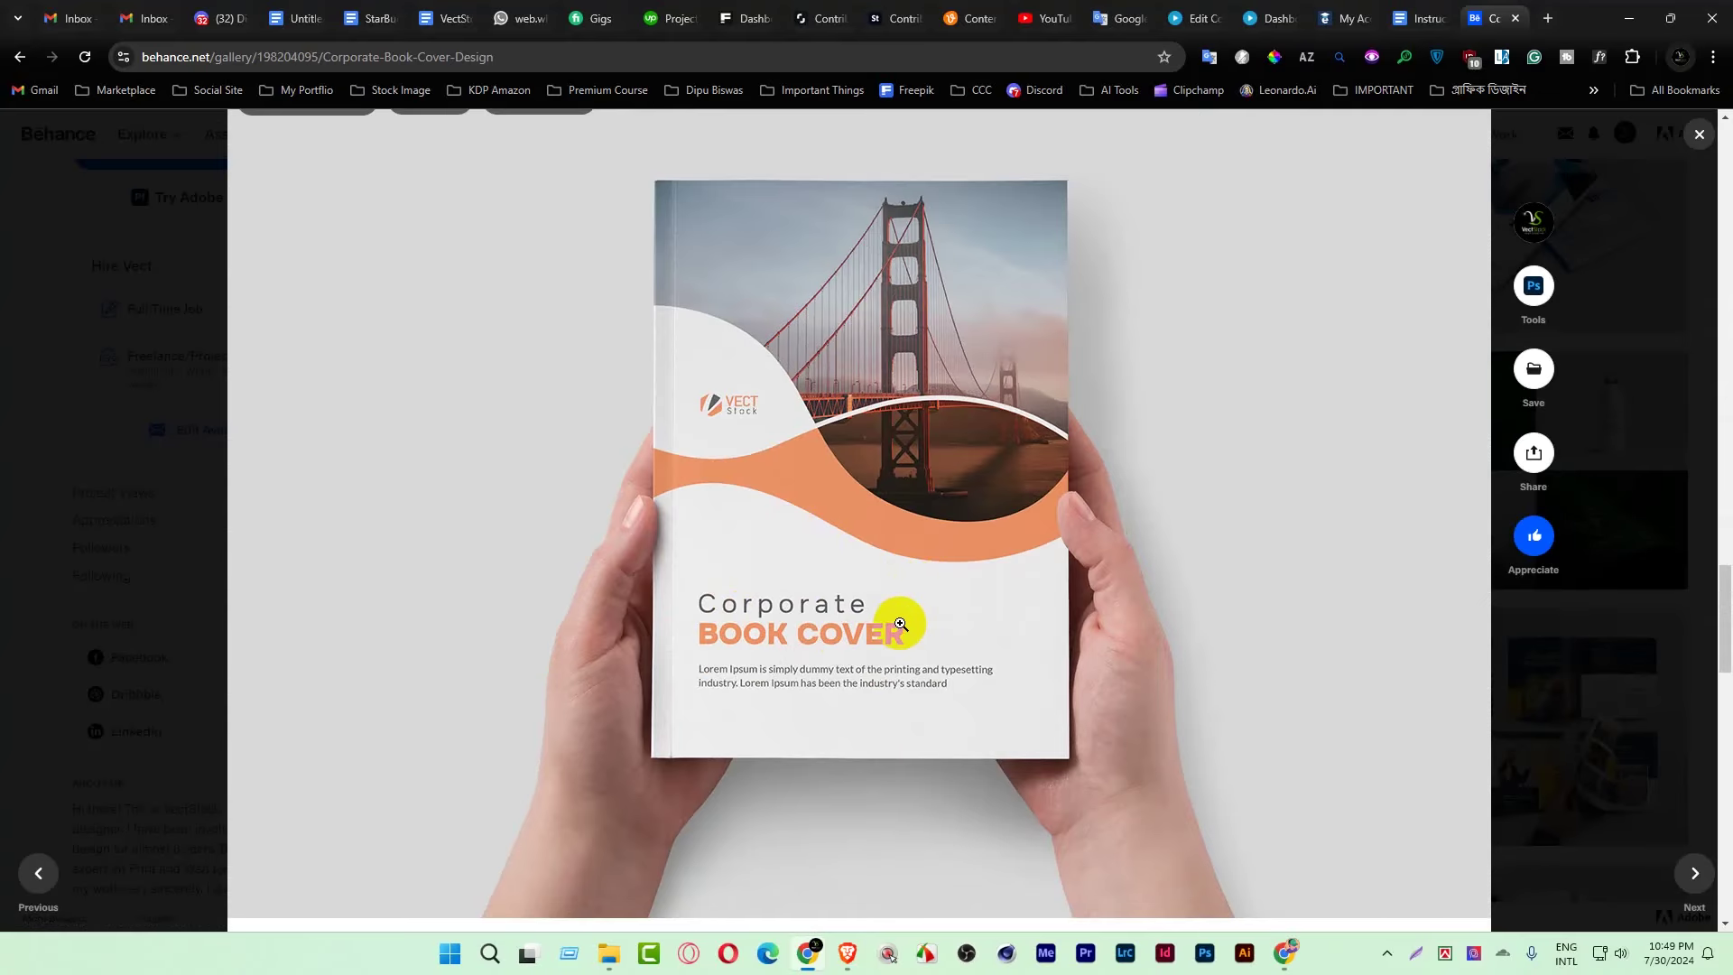
scroll(900, 624, "up", 4)
scroll(899, 623, "up", 5)
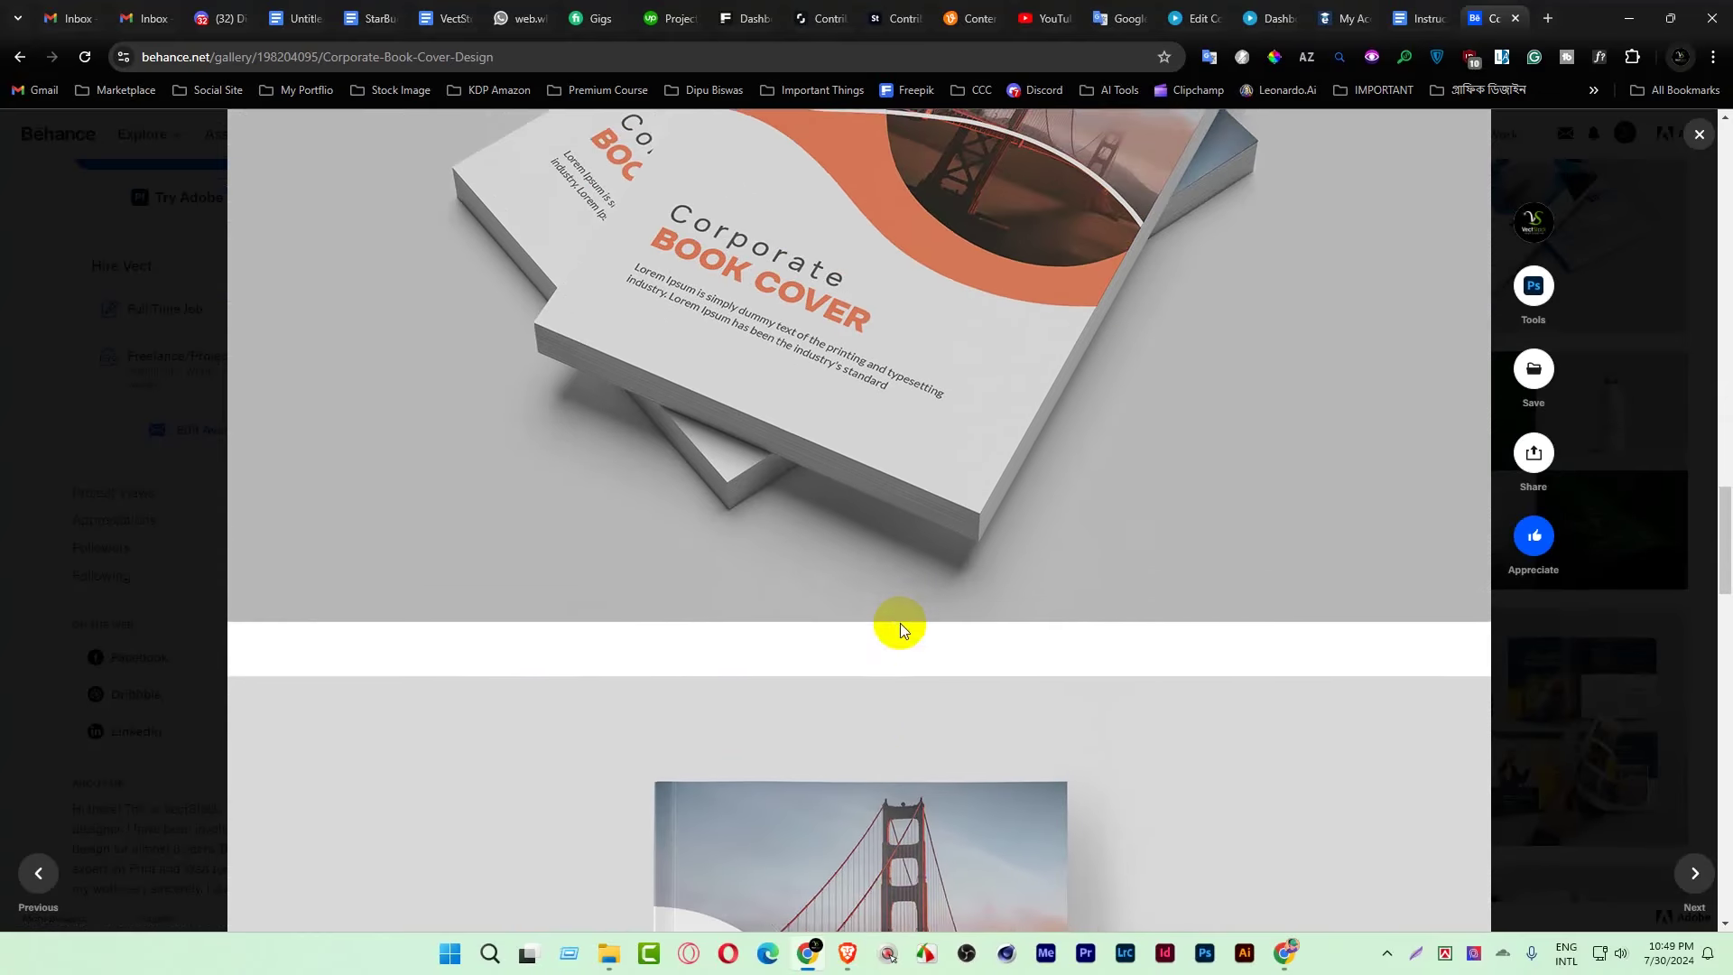
scroll(899, 624, "up", 8)
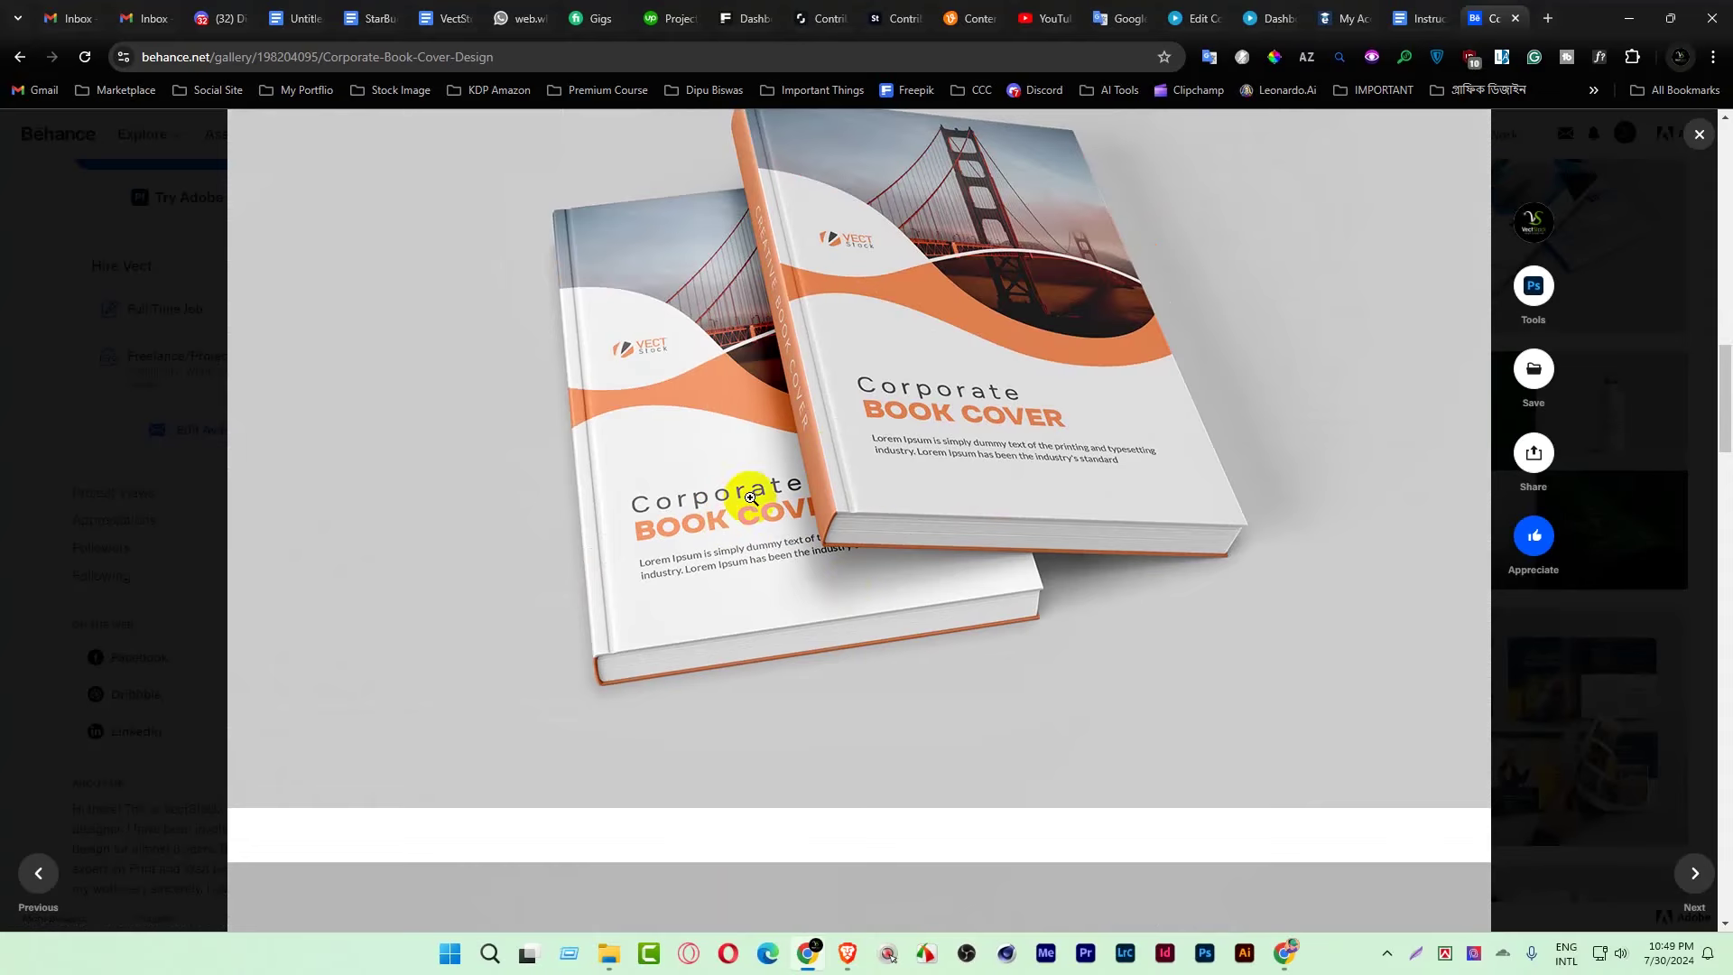
scroll(828, 538, "up", 5)
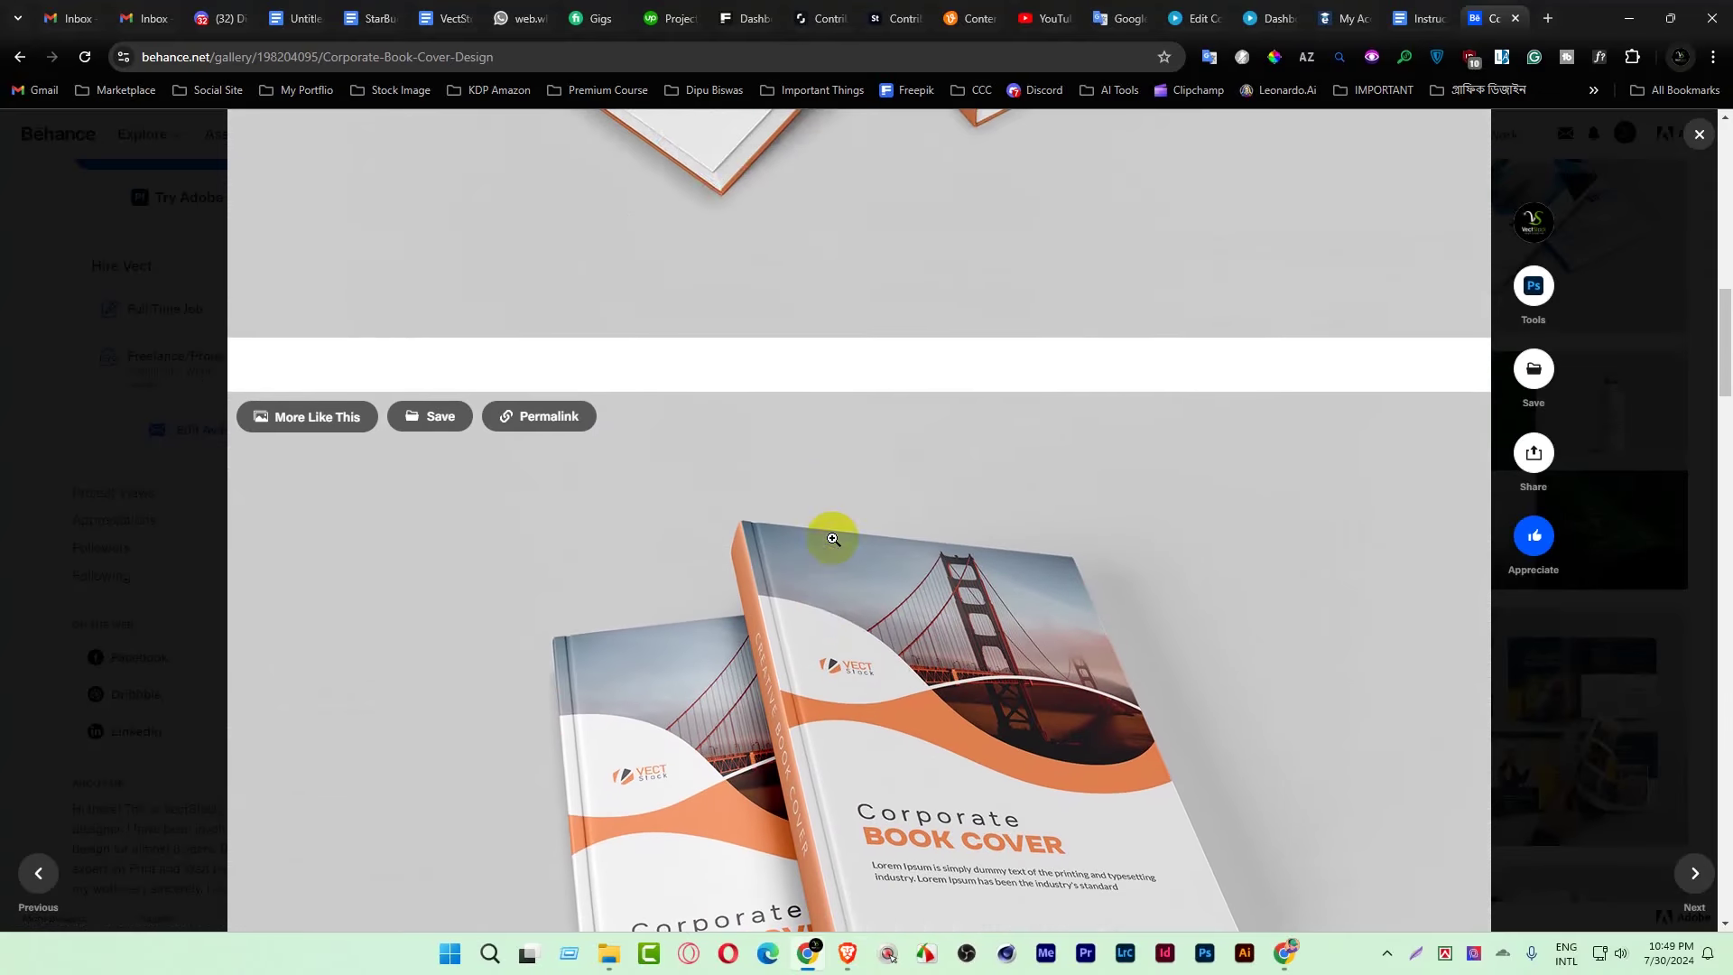
scroll(832, 539, "up", 4)
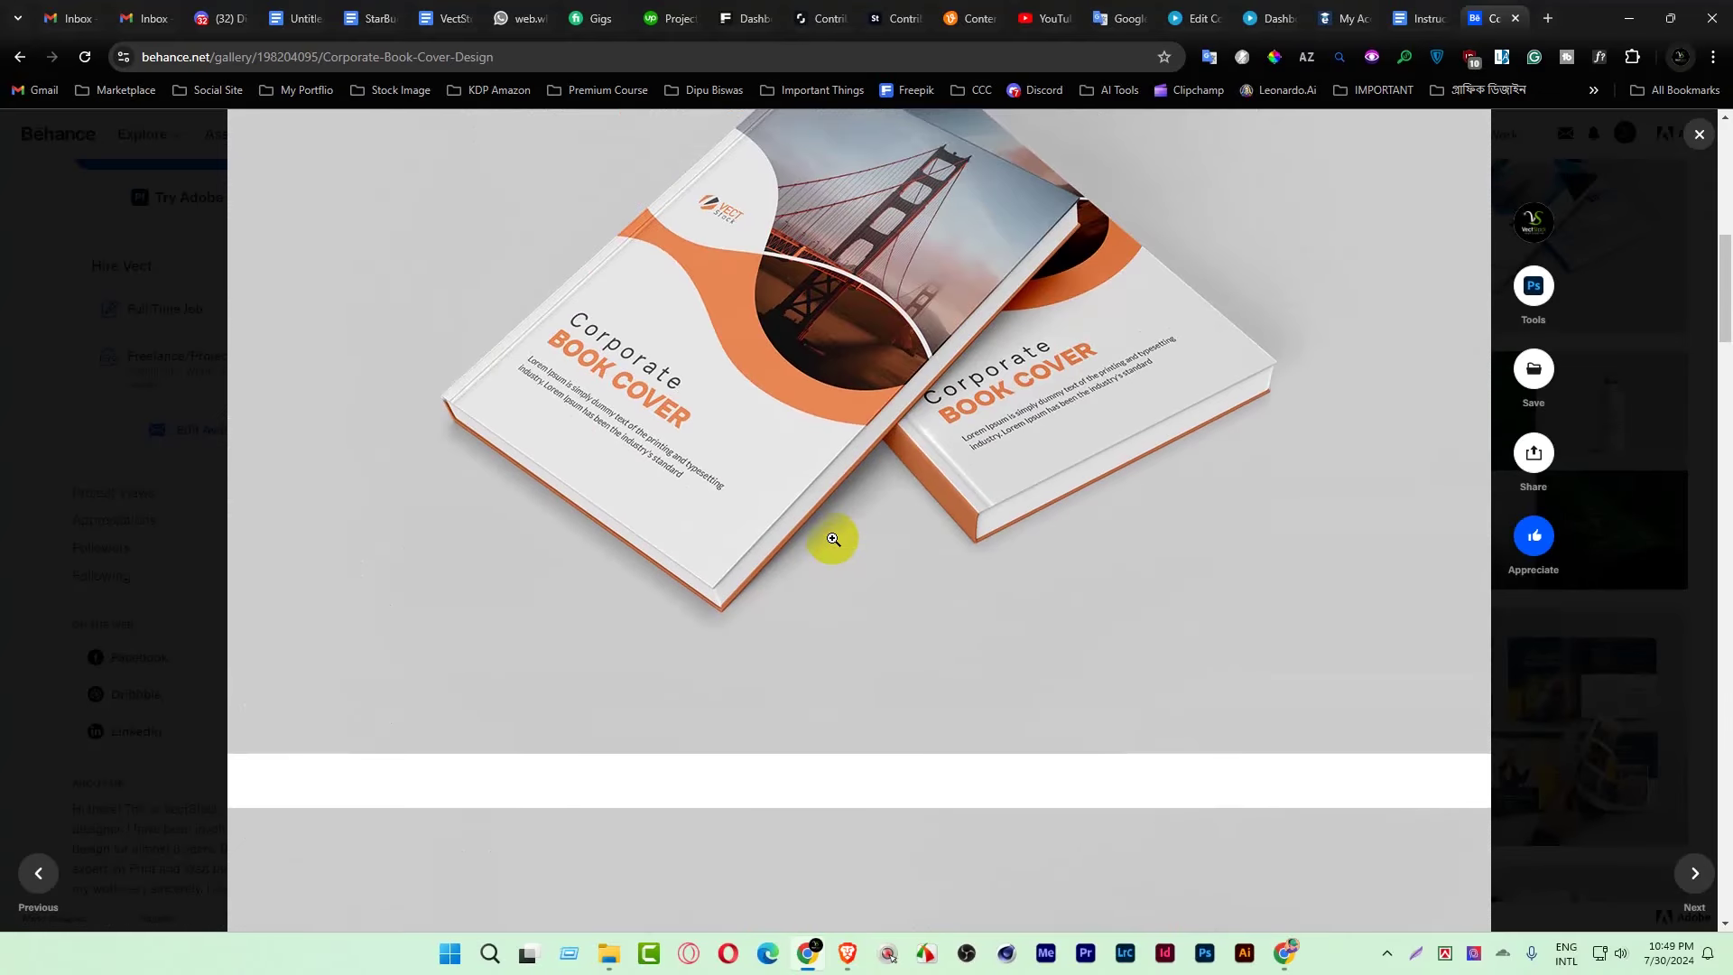
scroll(874, 545, "up", 1)
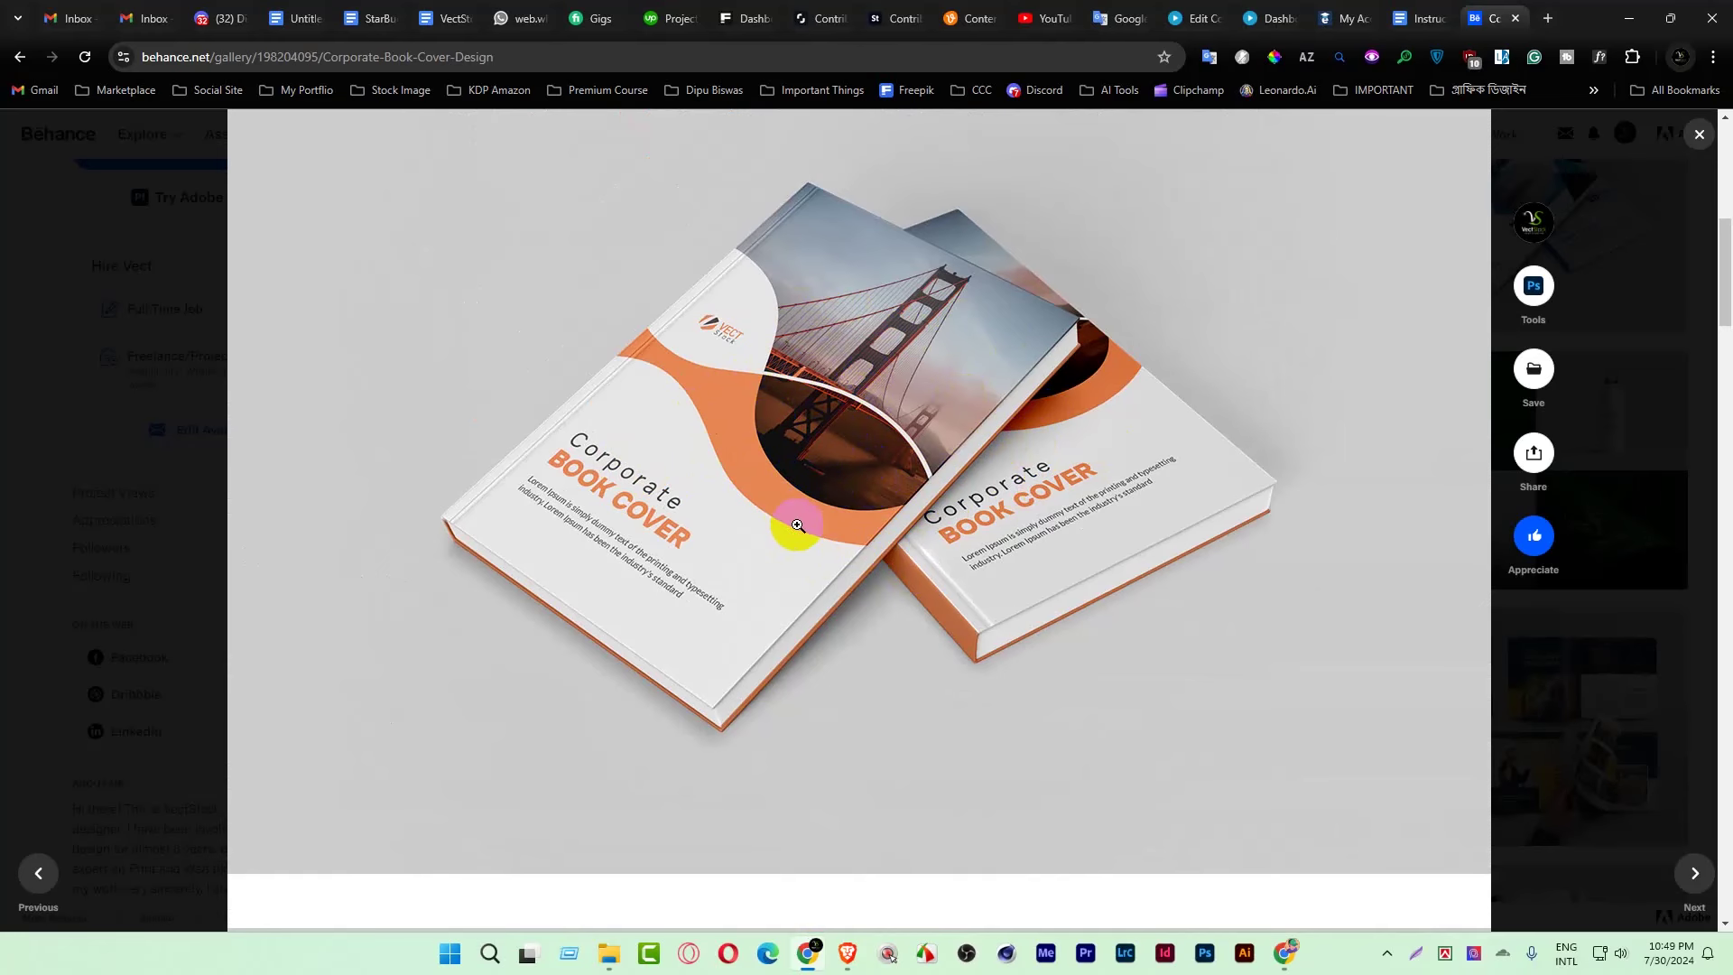
Close the book cover project and return to the profile grid.
scroll(794, 522, "down", 10)
scroll(795, 528, "down", 5)
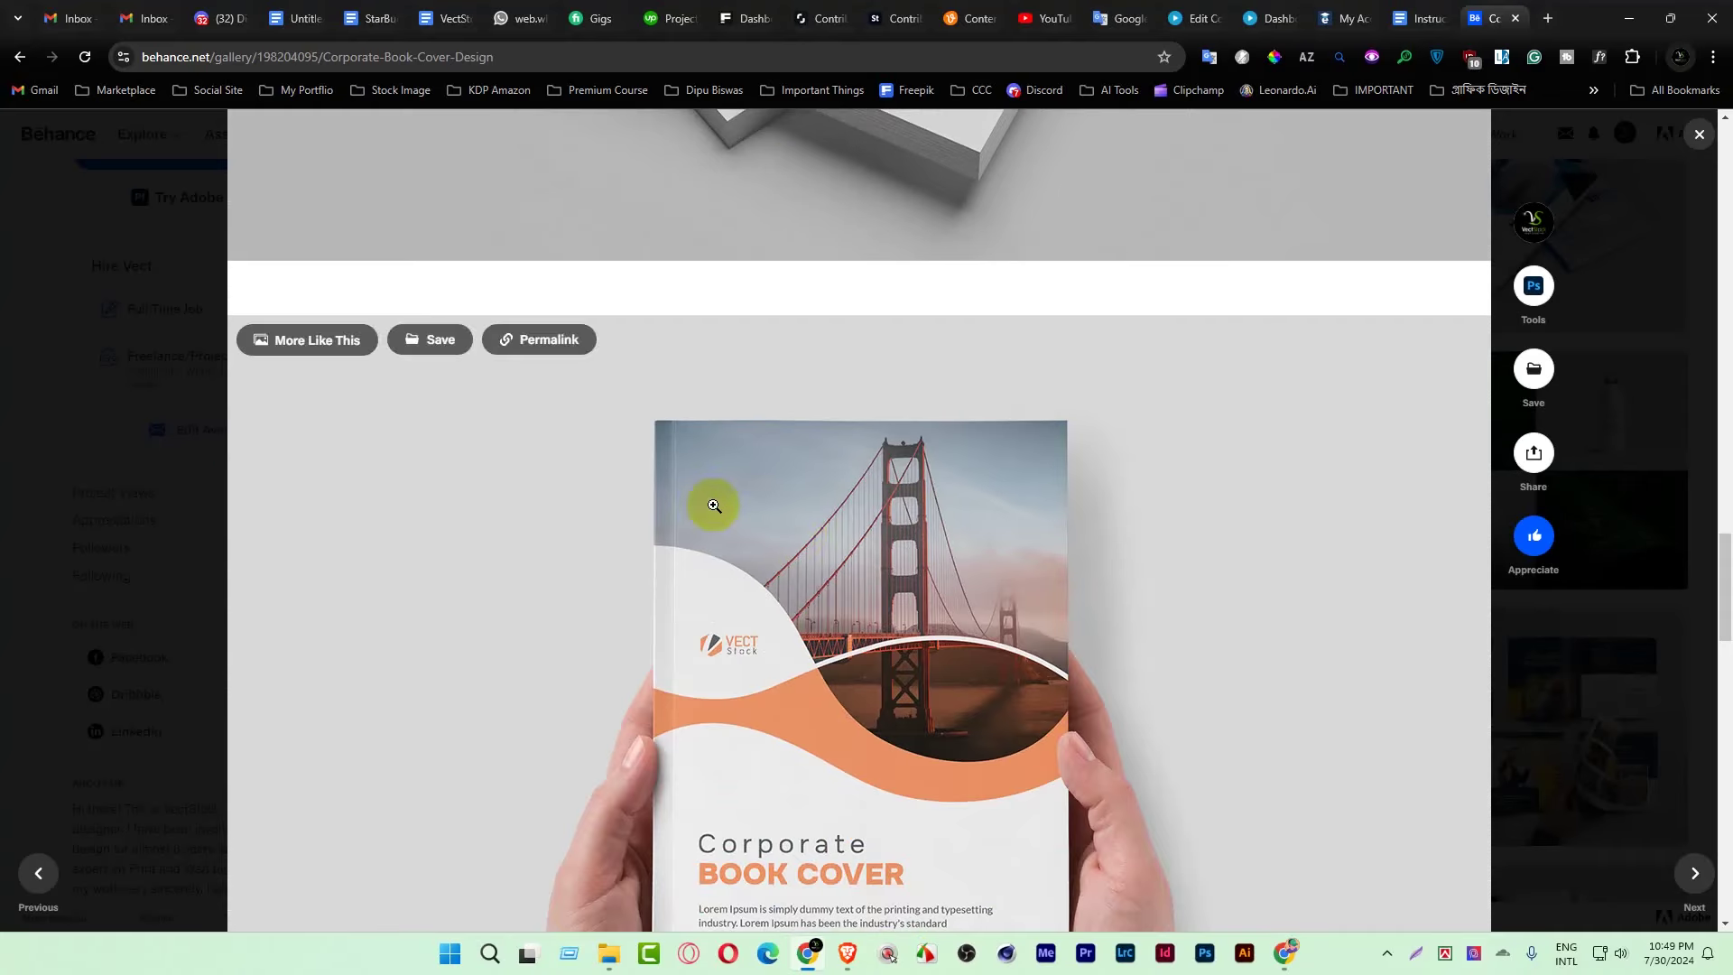
left_click(210, 471)
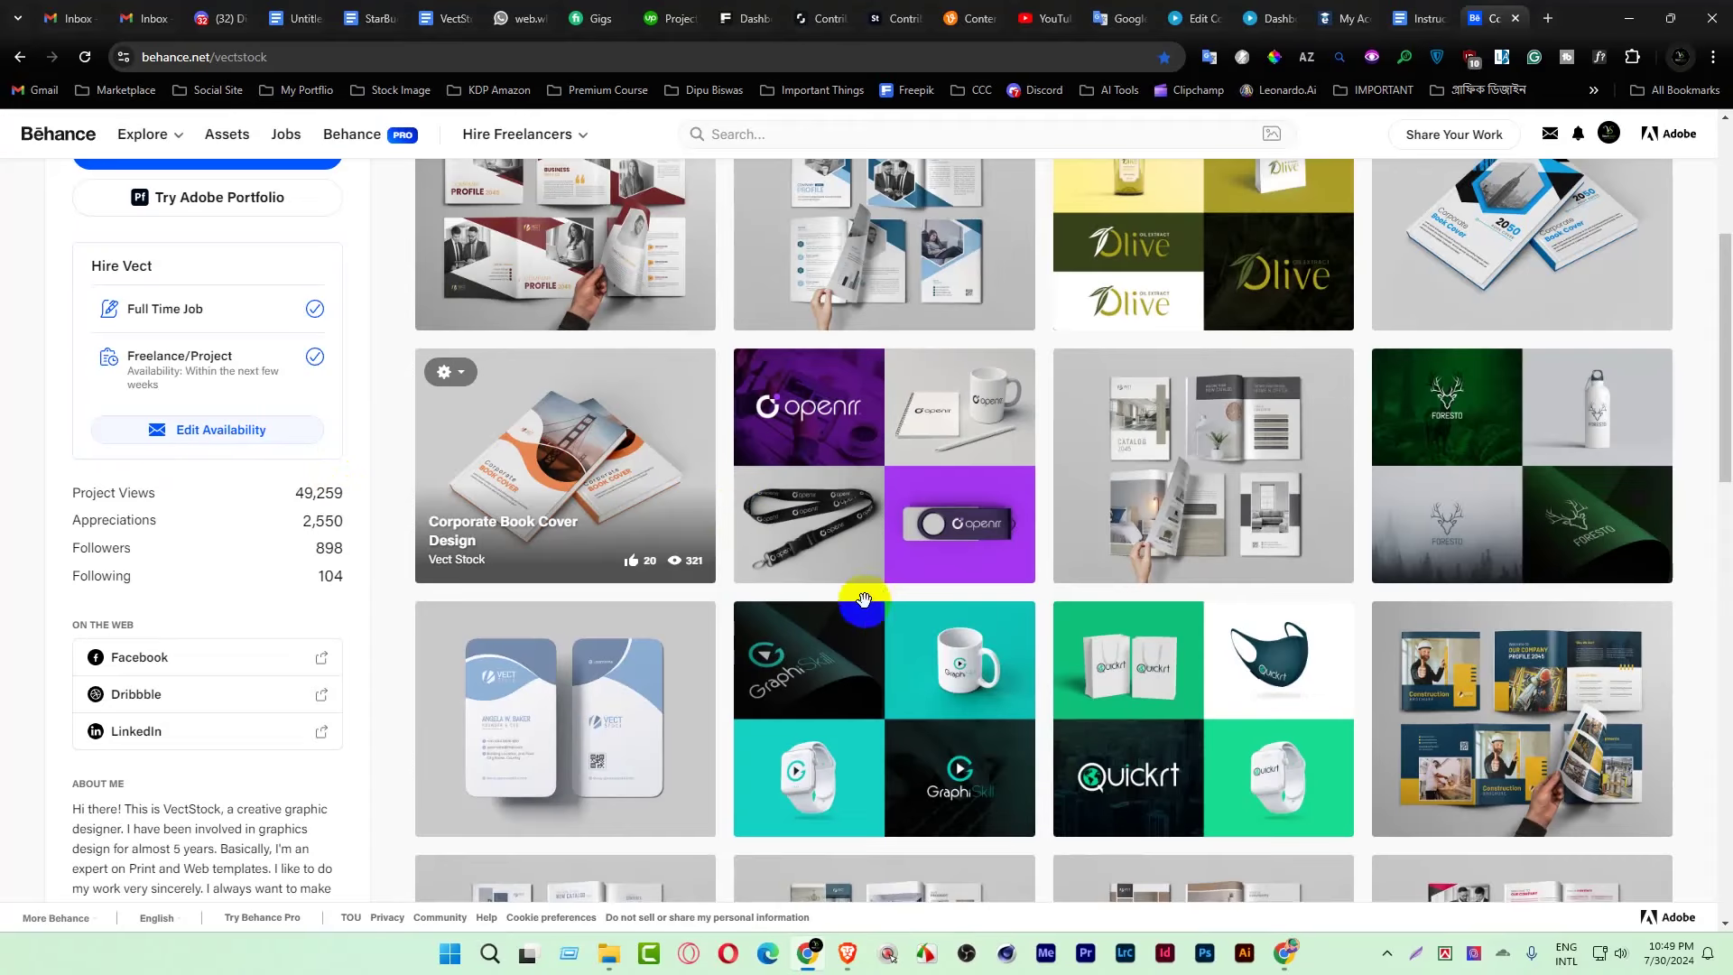
scroll(1325, 656, "down", 4)
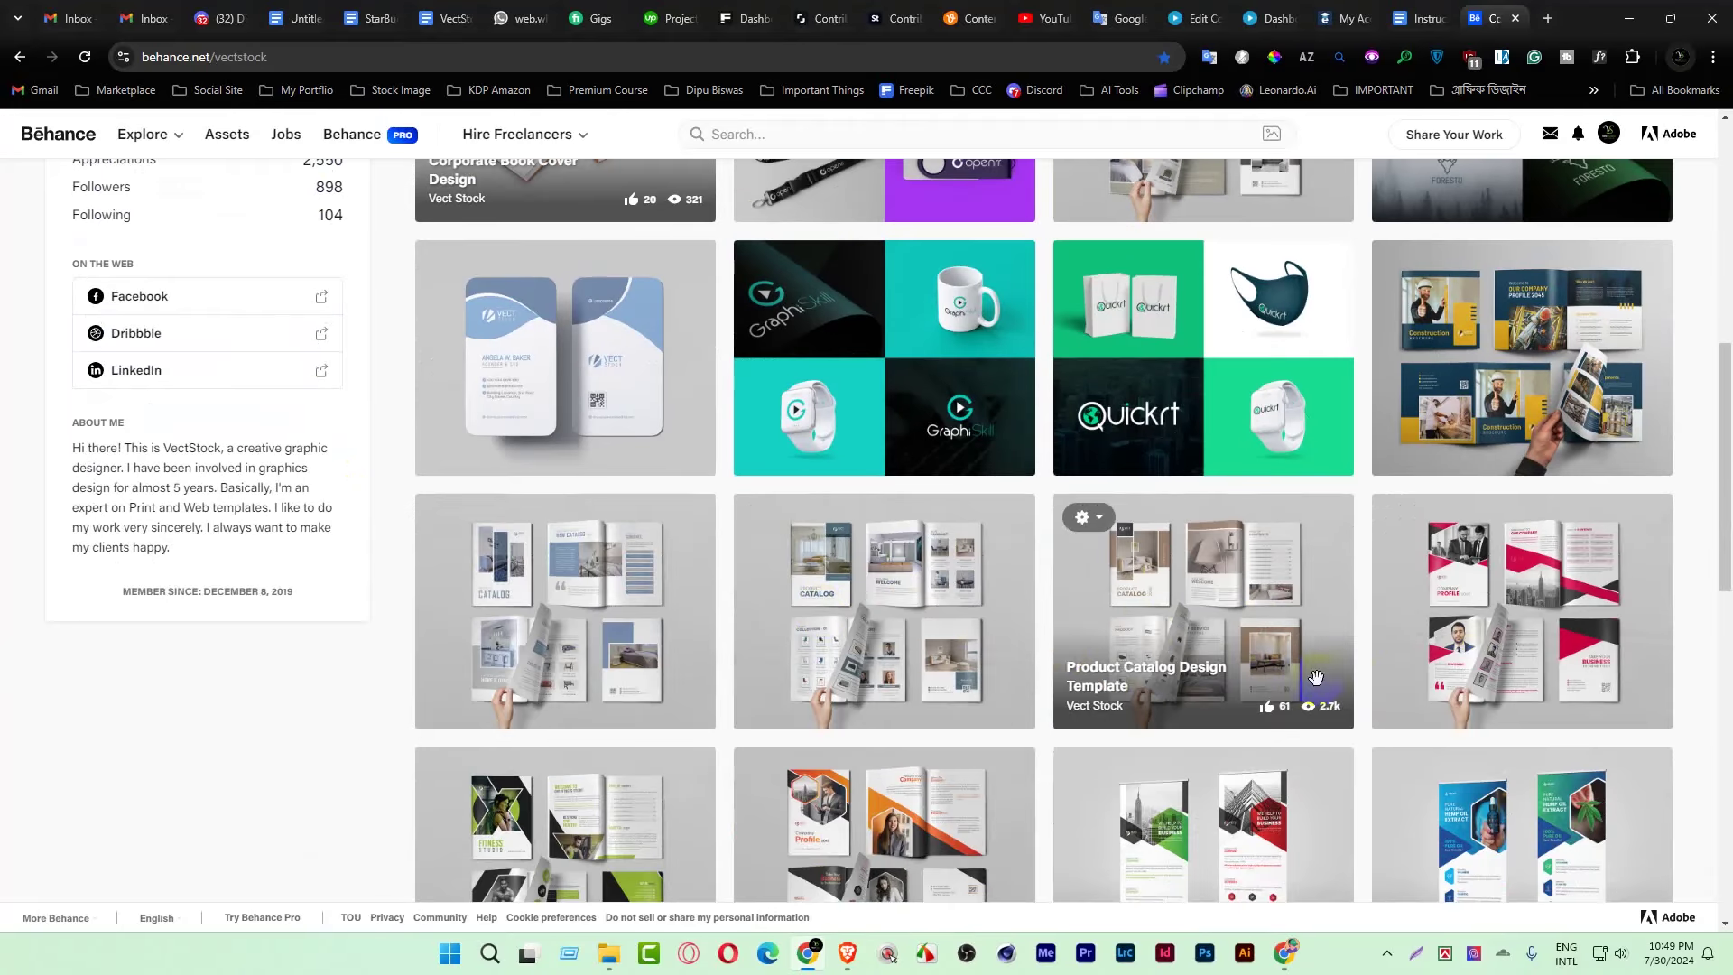
scroll(1148, 683, "down", 4)
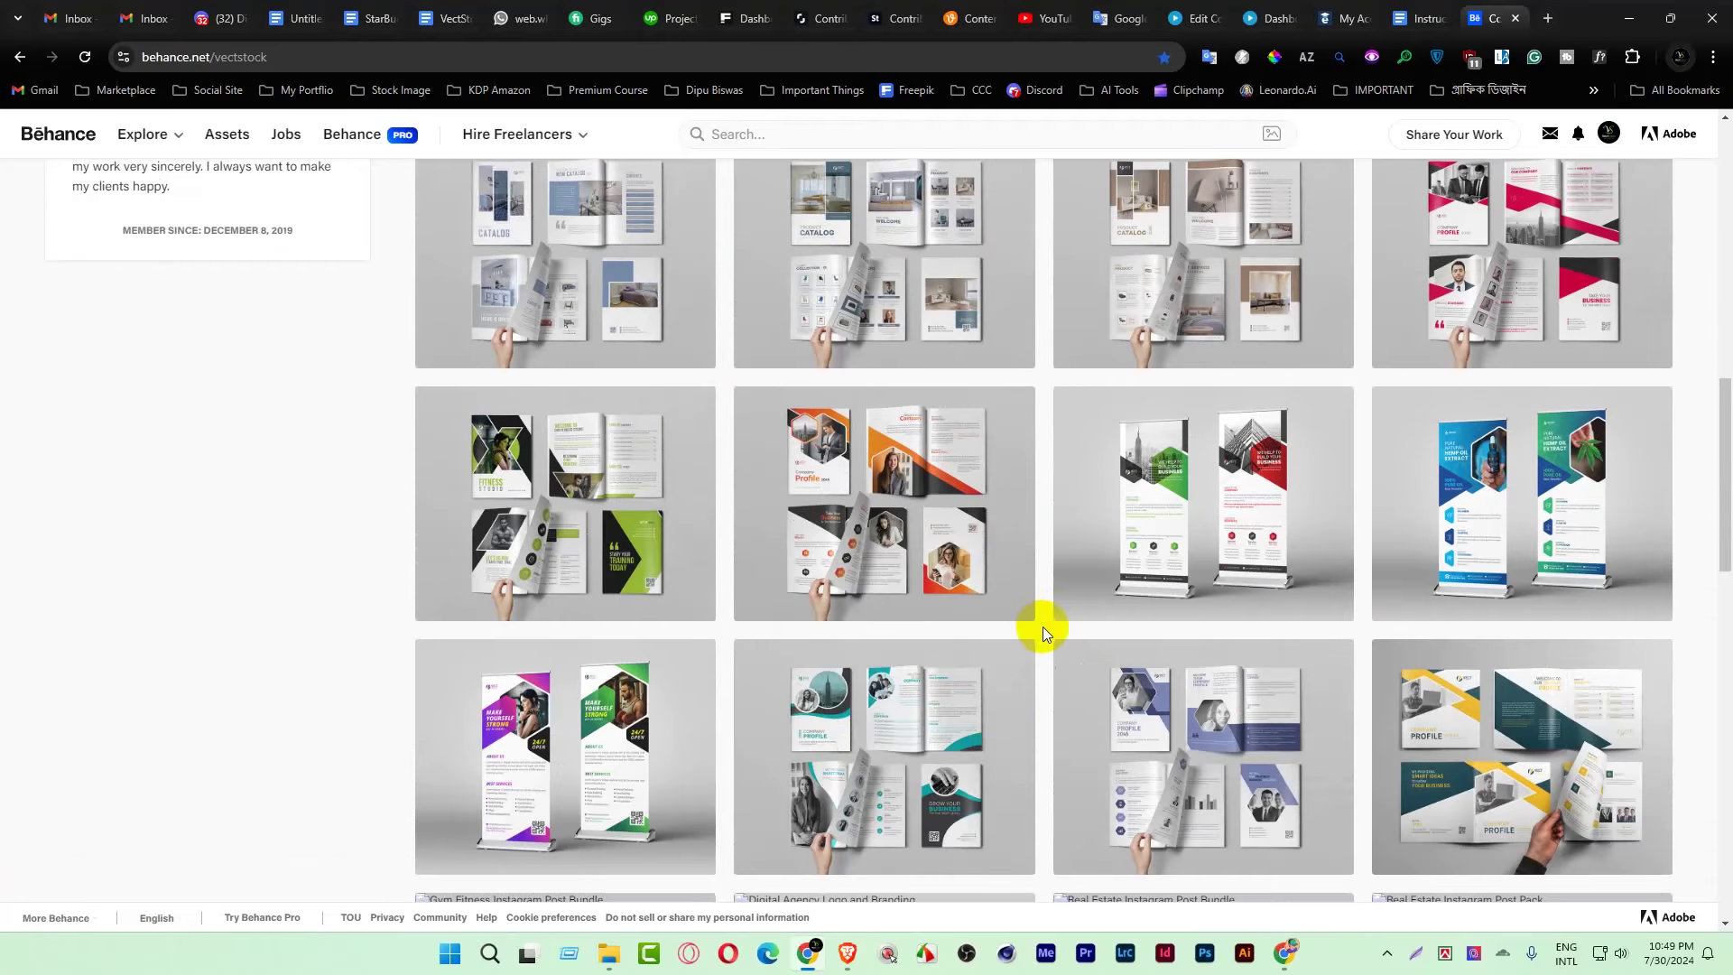
scroll(1042, 626, "down", 5)
scroll(1043, 627, "up", 15)
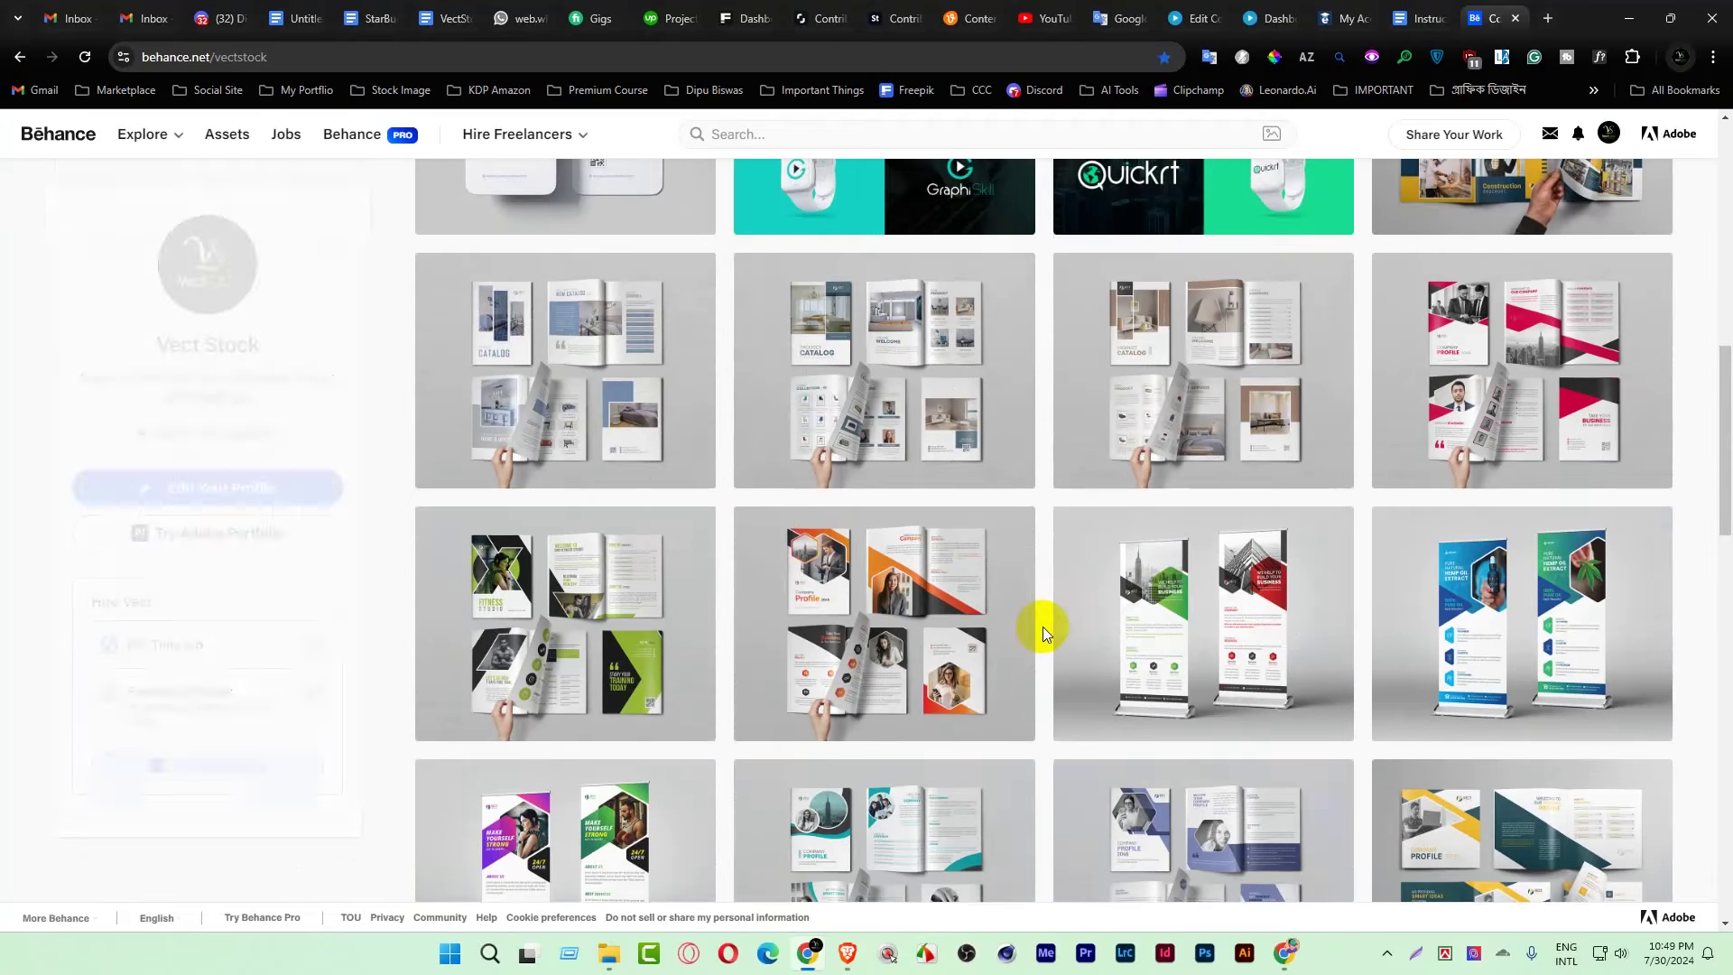
scroll(1043, 627, "up", 3)
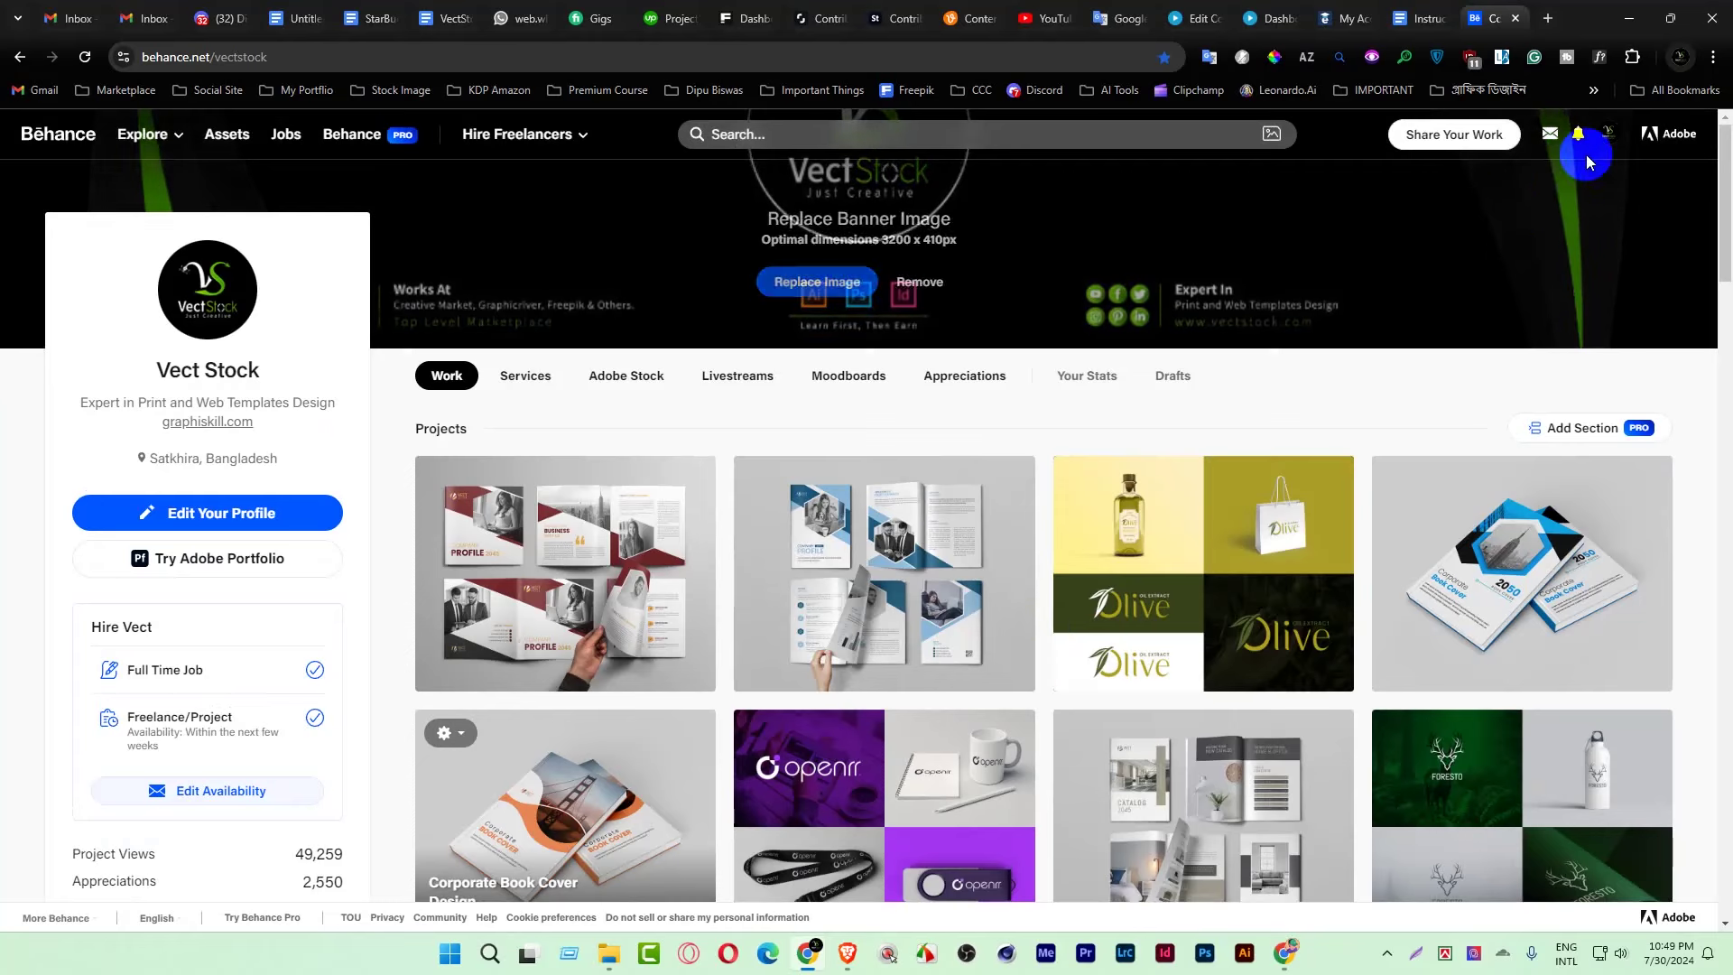
left_click(1550, 135)
left_click(994, 388)
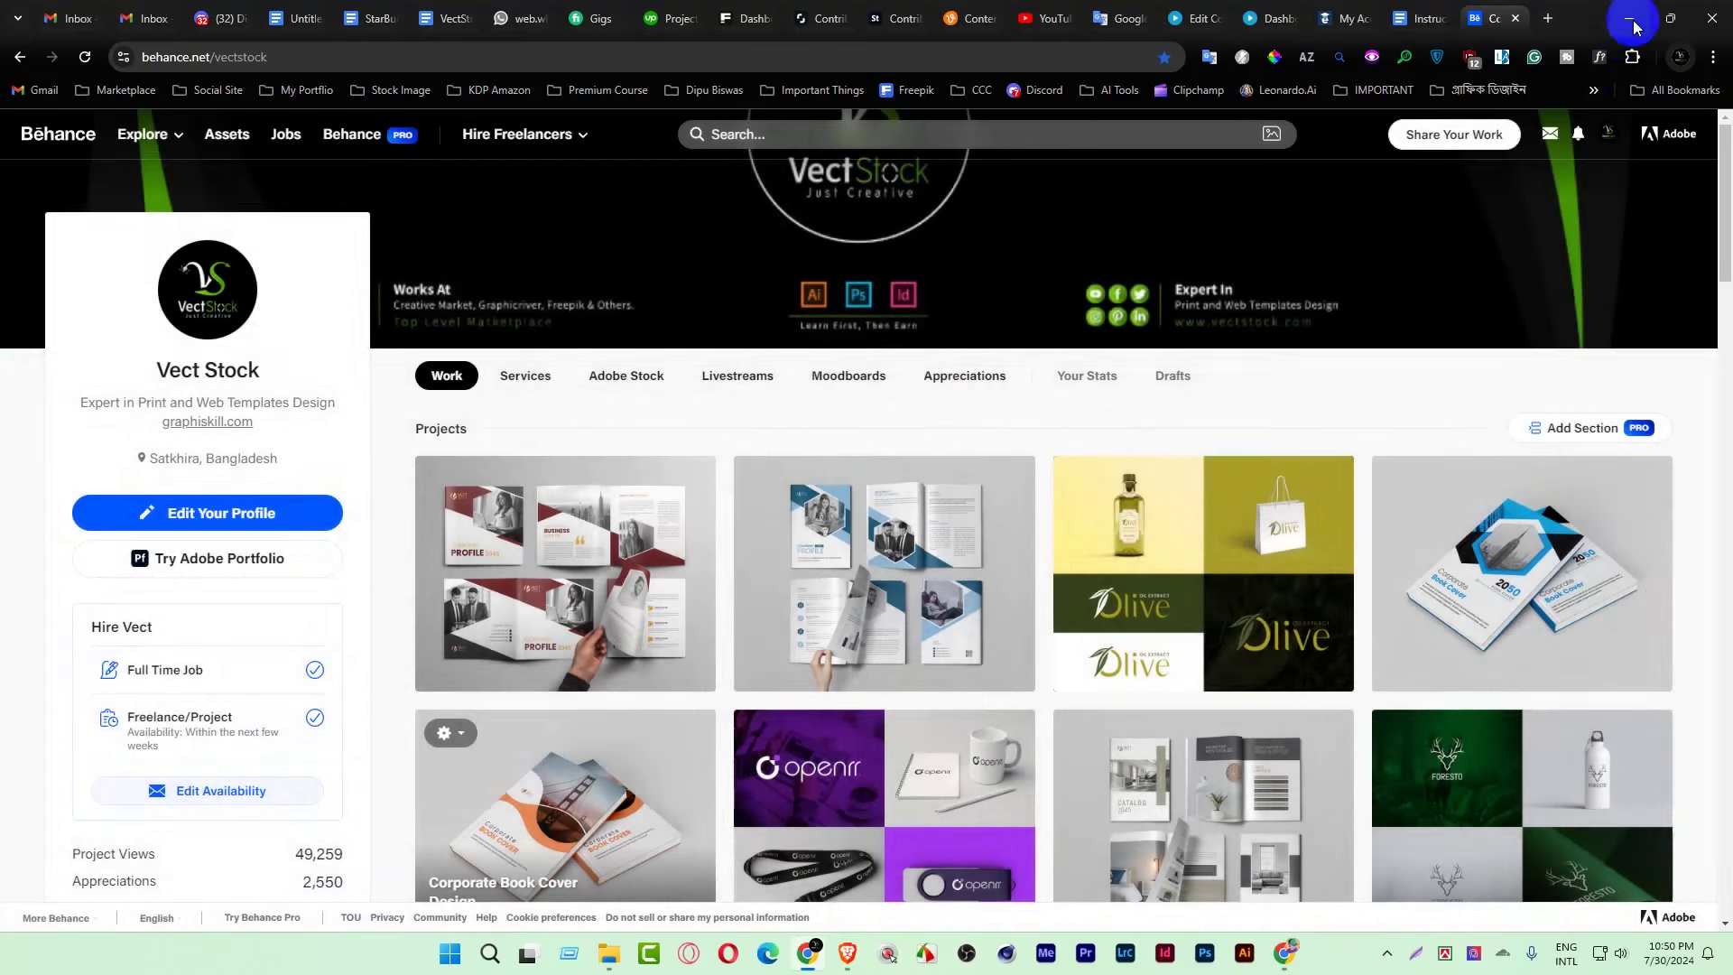
Open a new Chrome tab and dismiss the Enhanced ad privacy notice.
left_click(1629, 18)
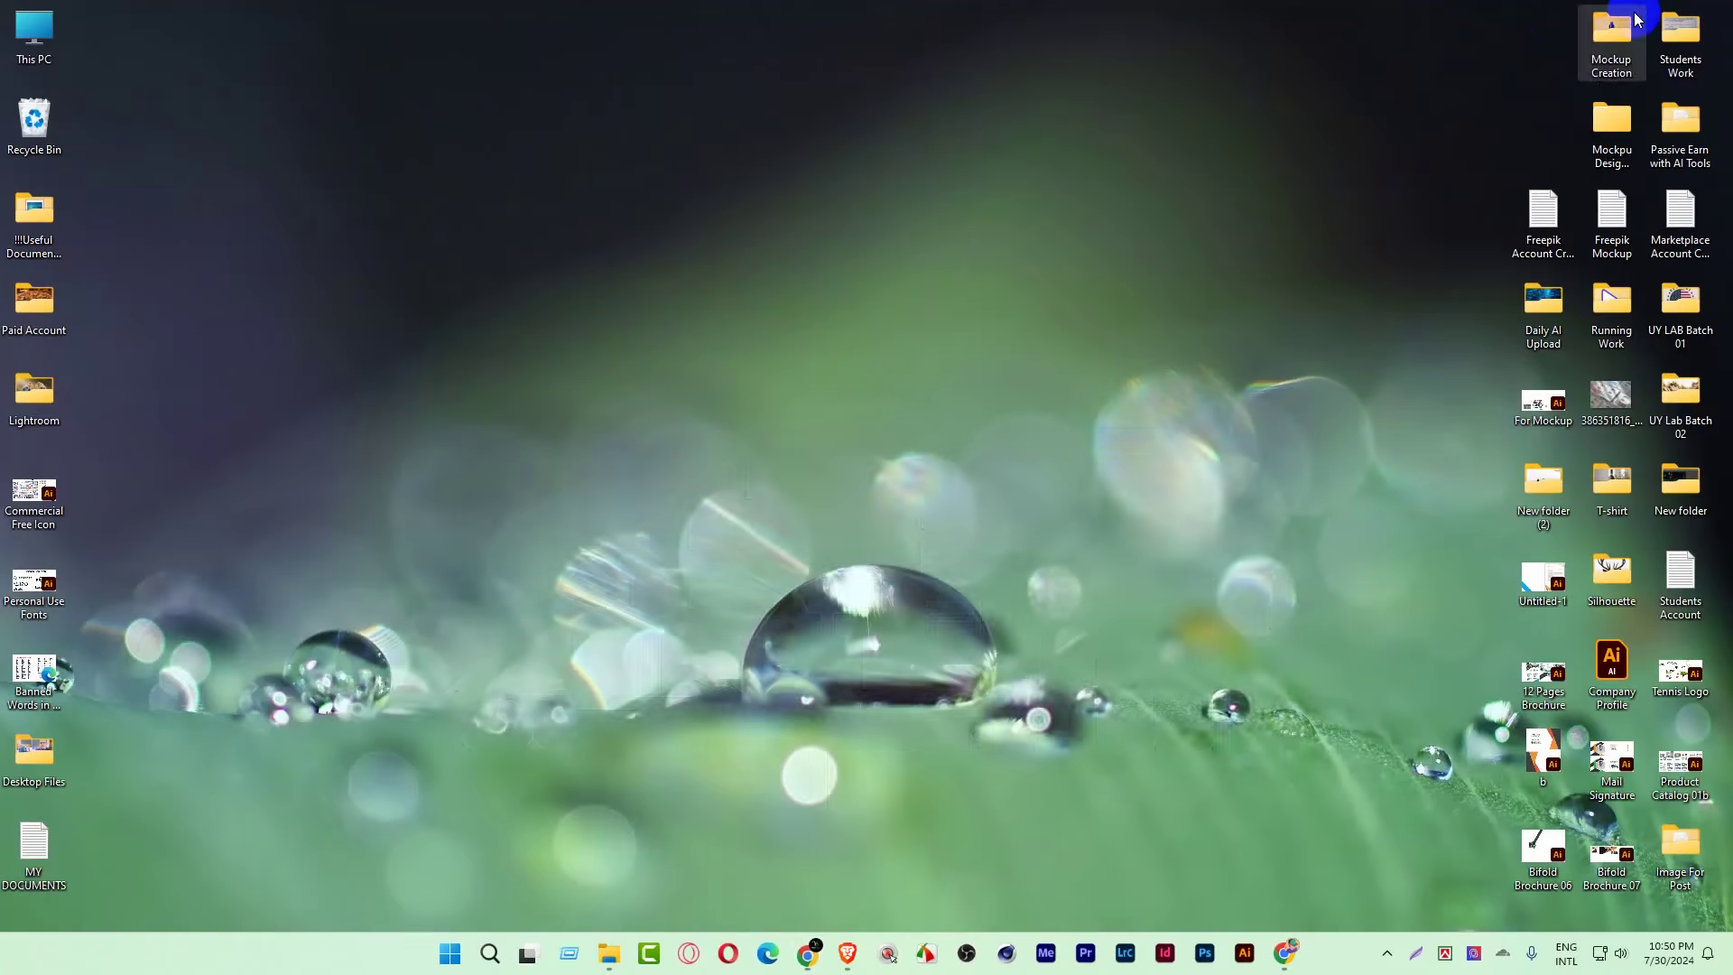
left_click(1285, 953)
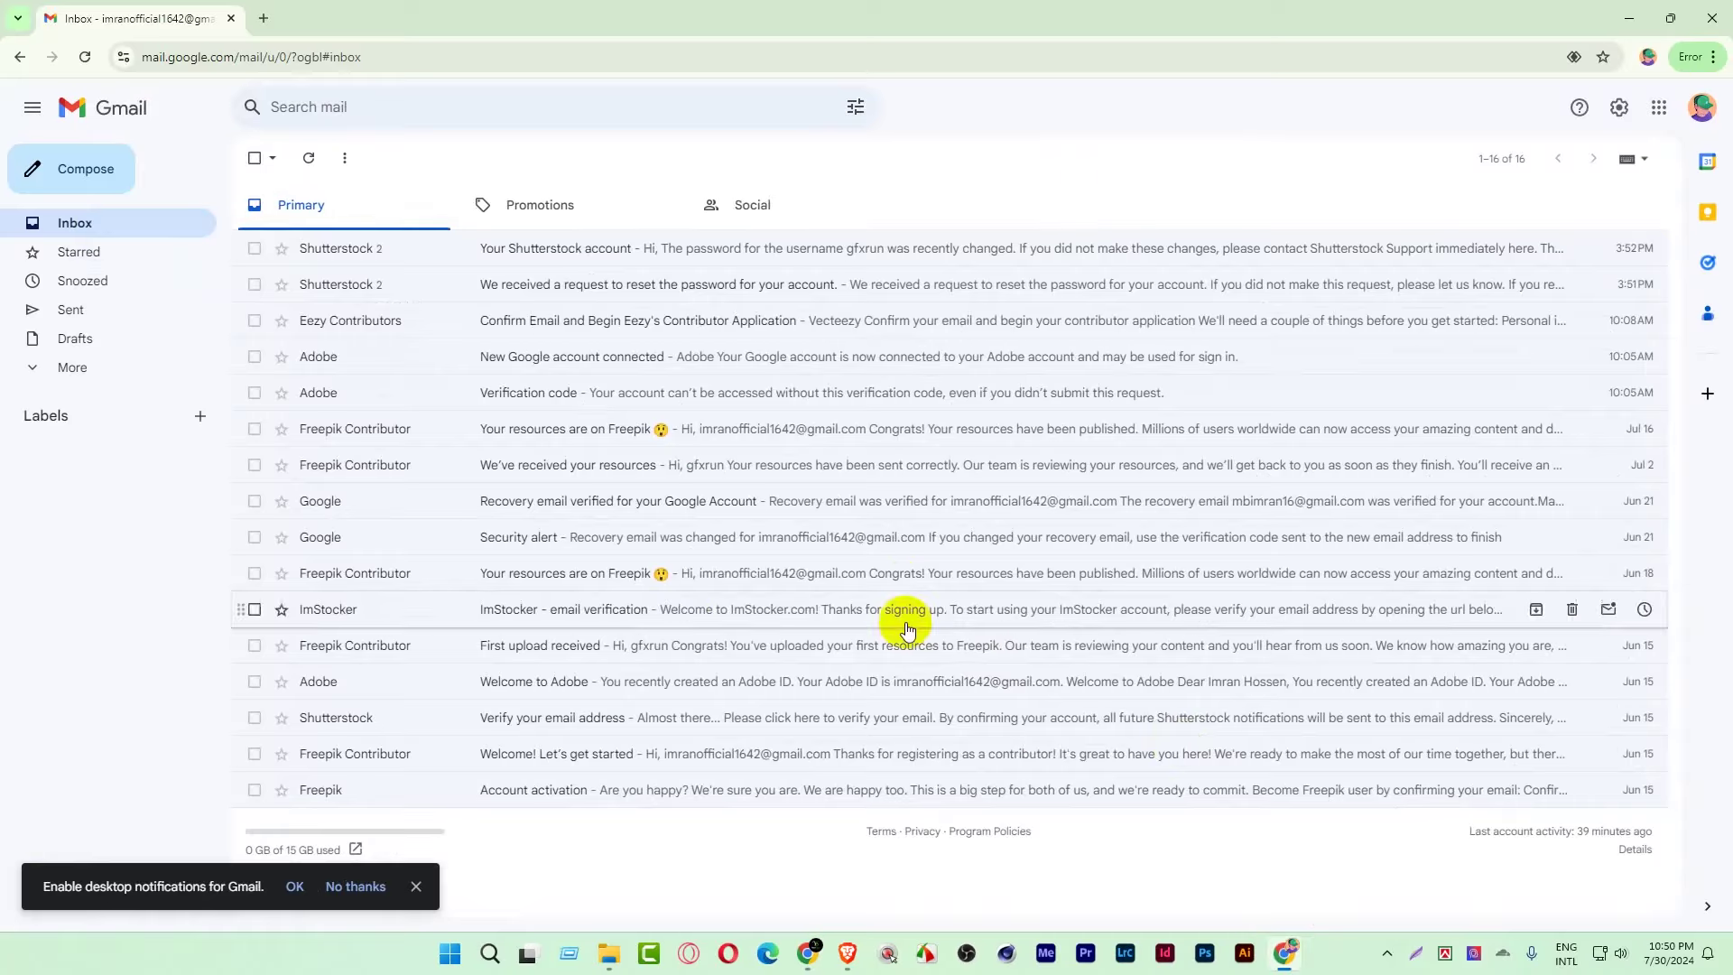
left_click(1700, 107)
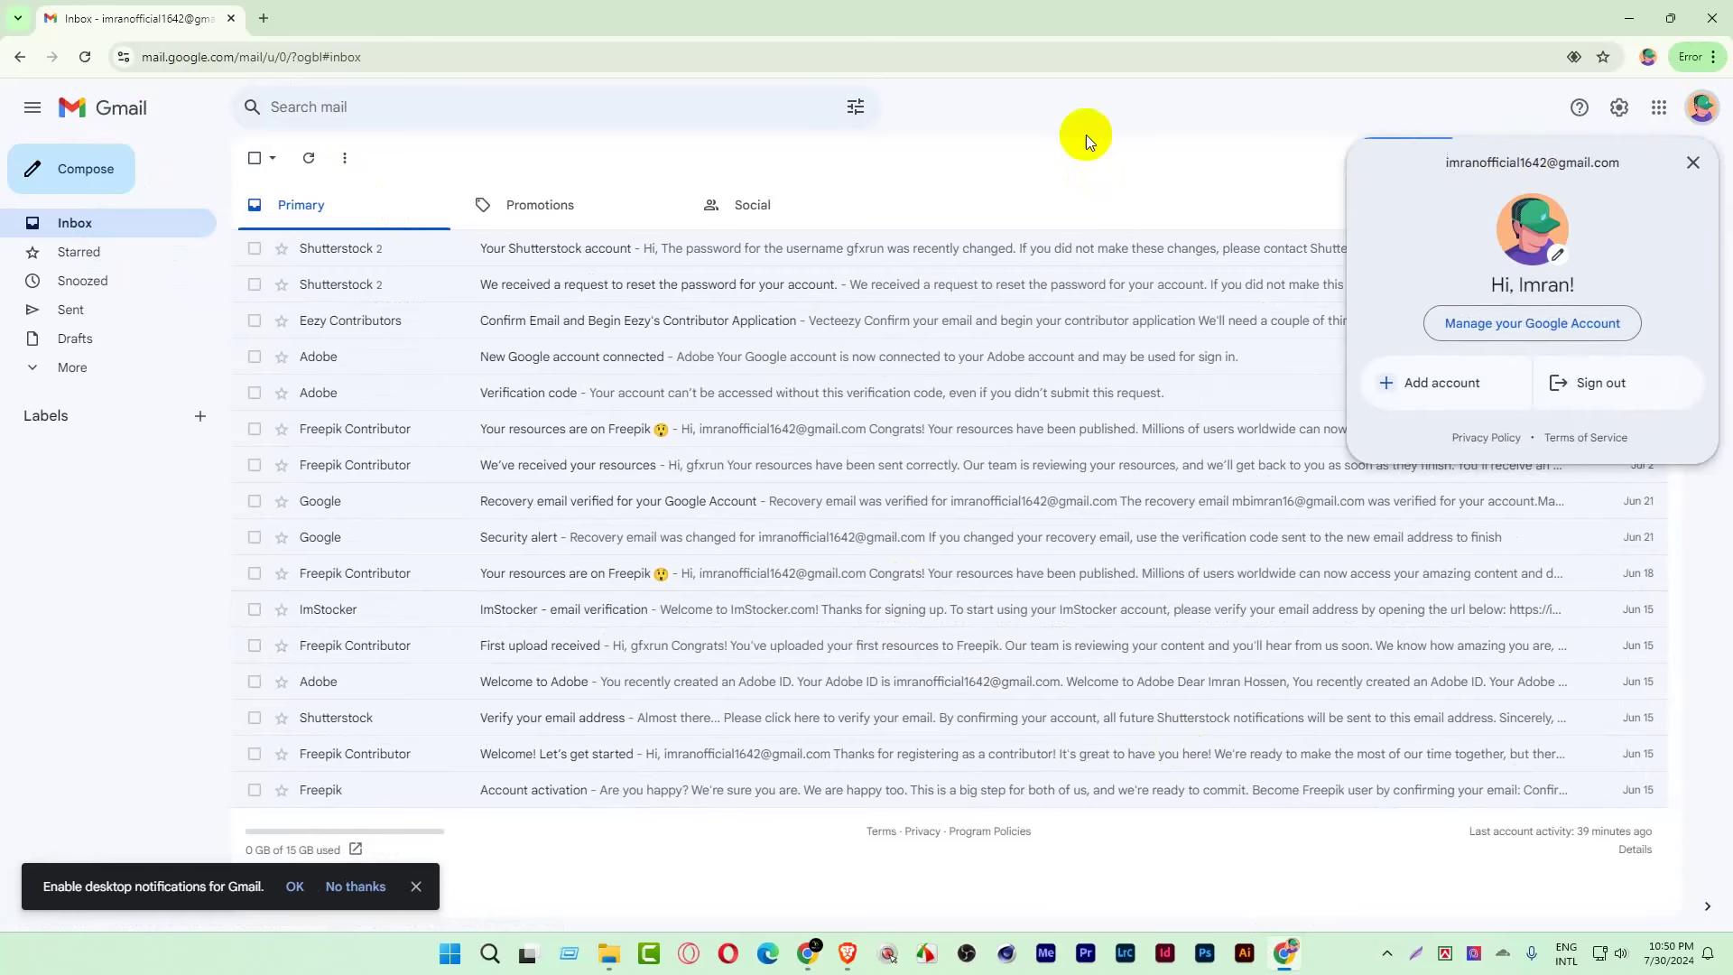
left_click(263, 18)
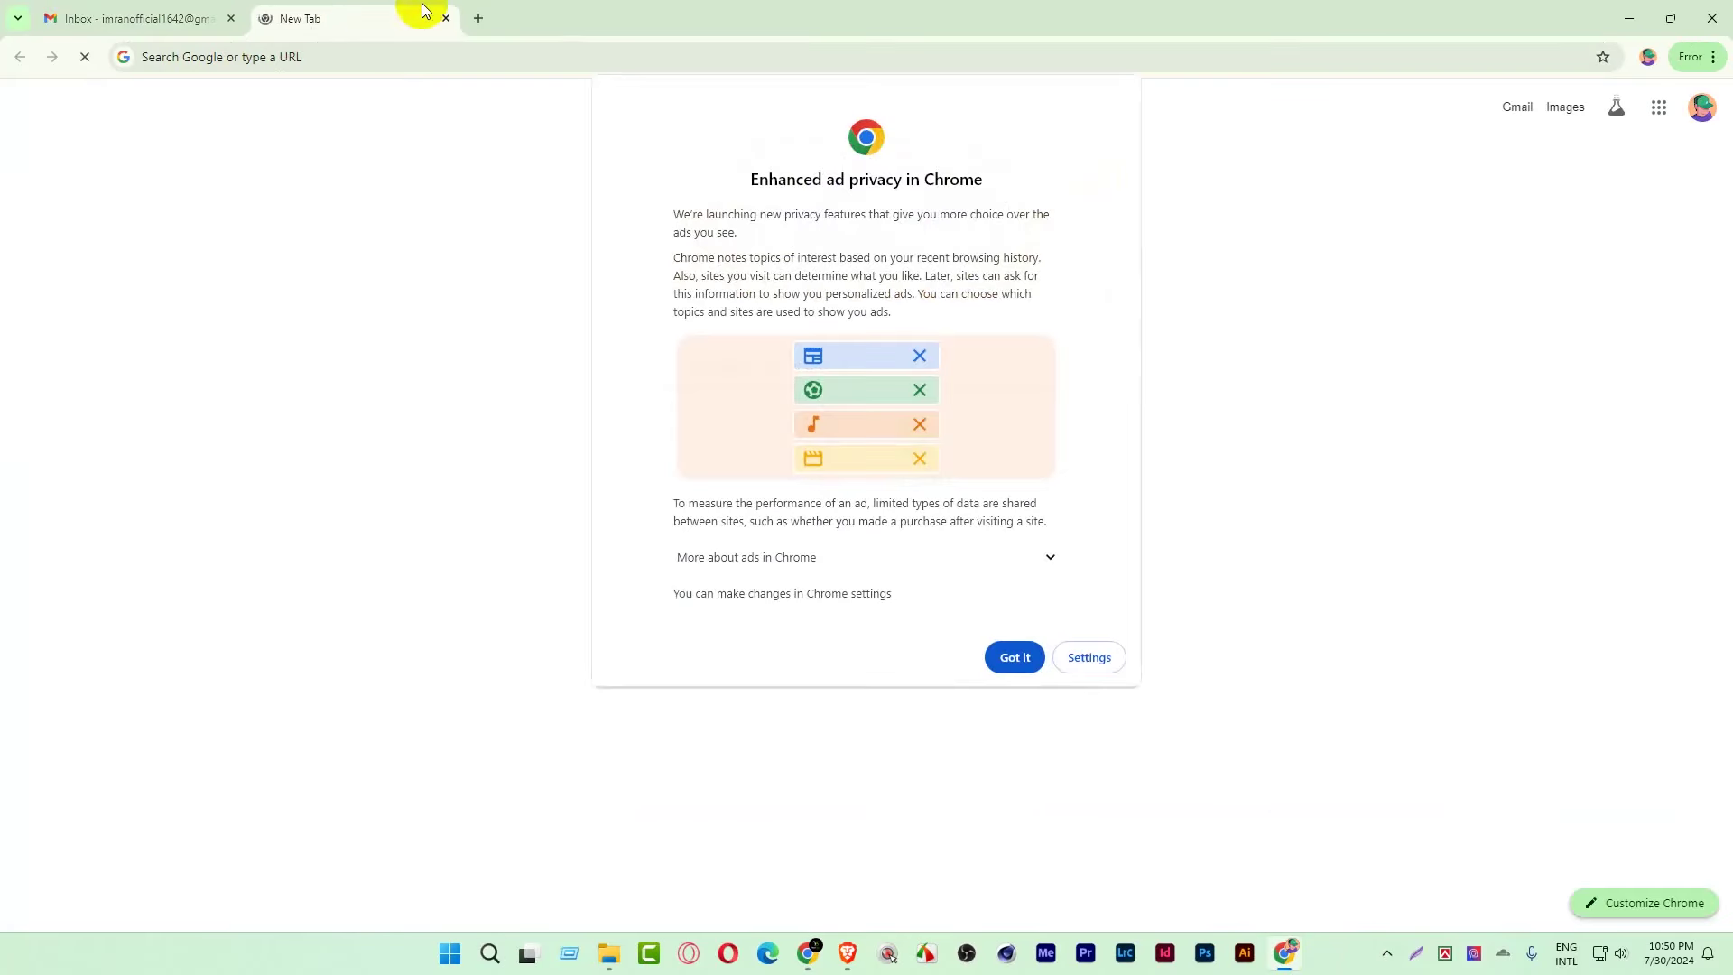
left_click(1002, 655)
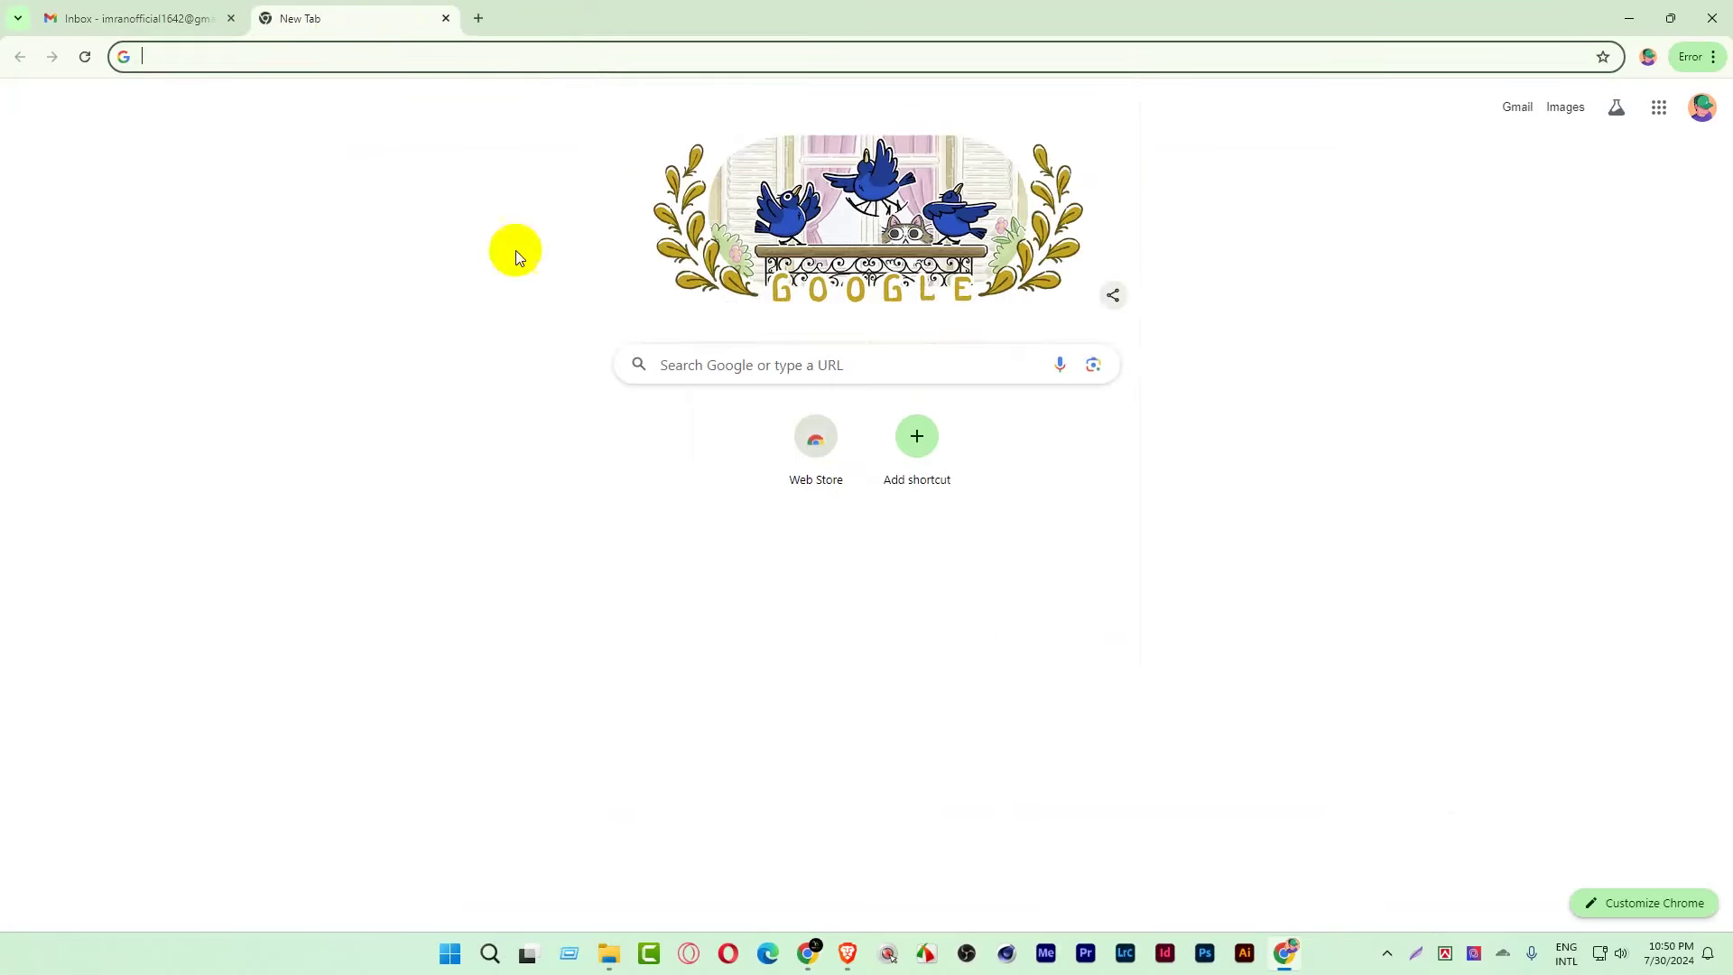
Go to behance.net in the new tab.
left_click(422, 59)
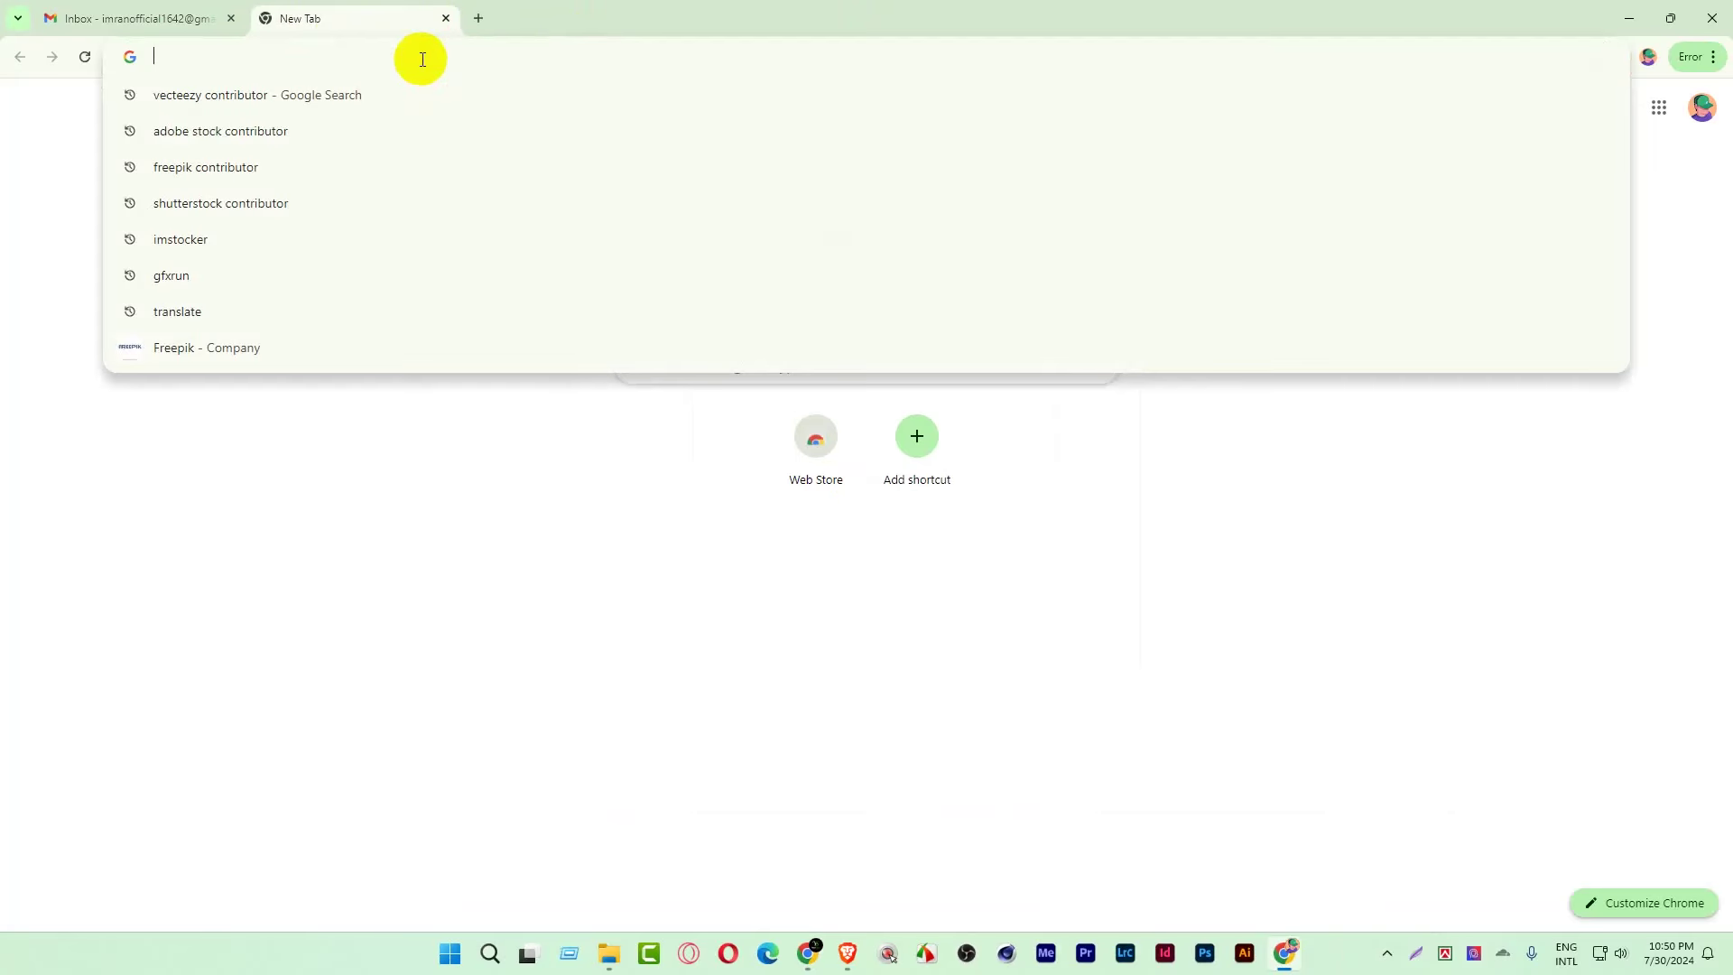
type("behan")
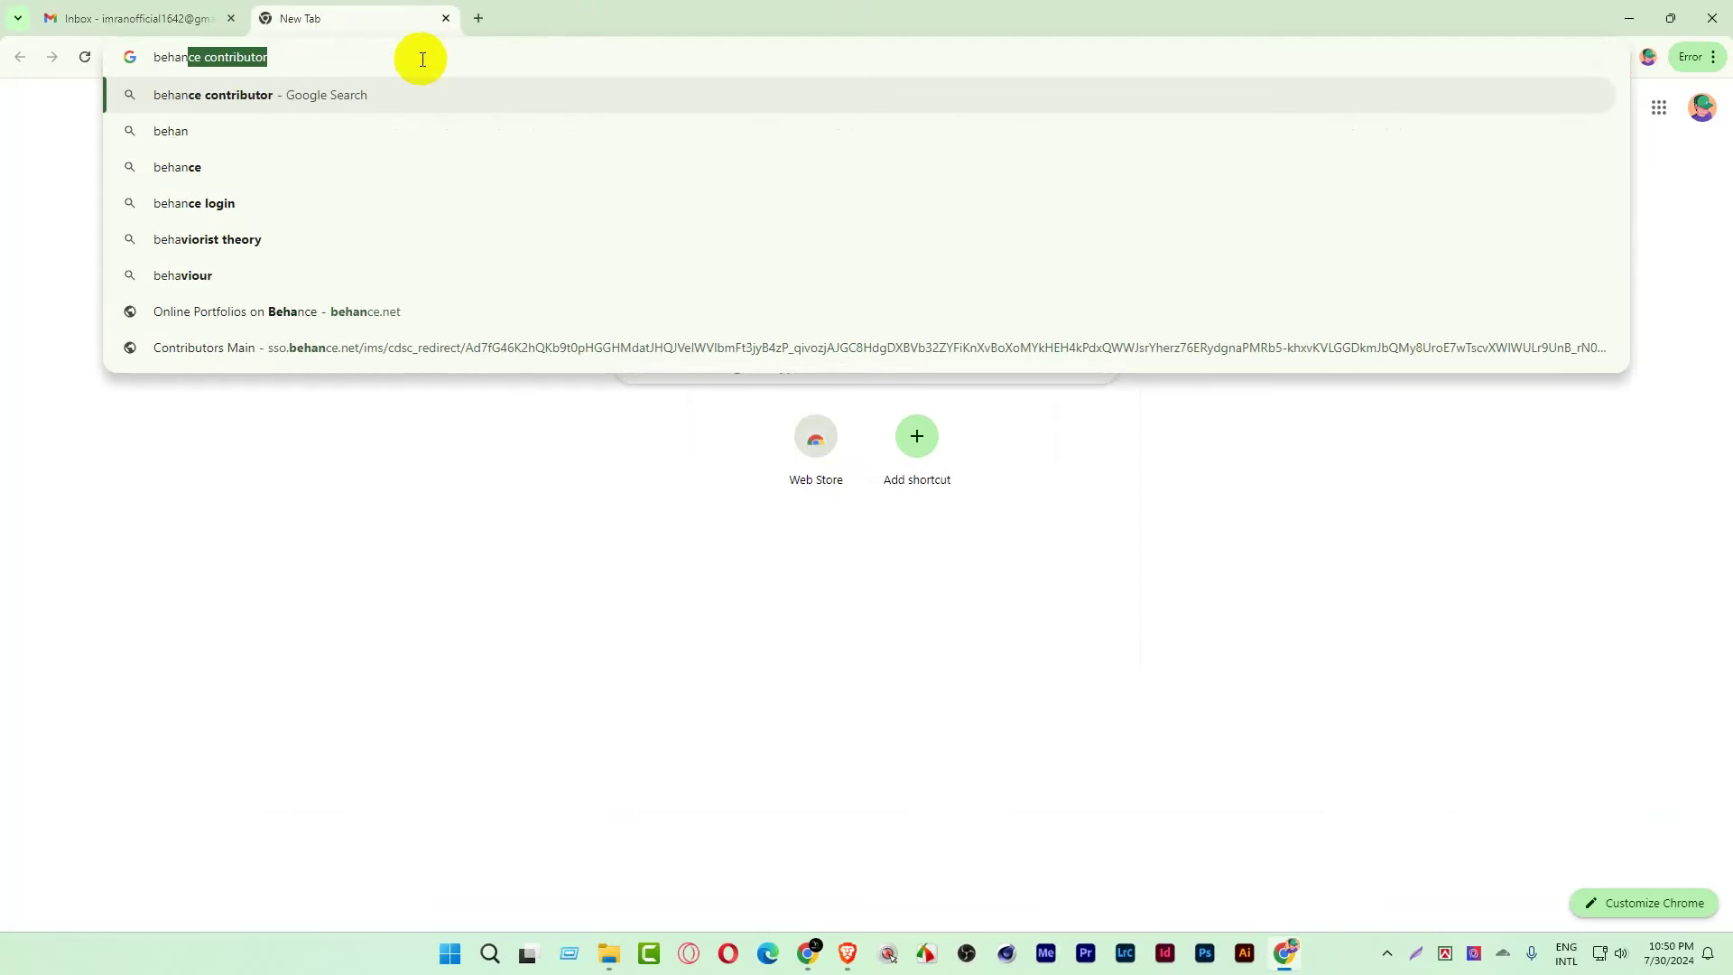
type("ce.net")
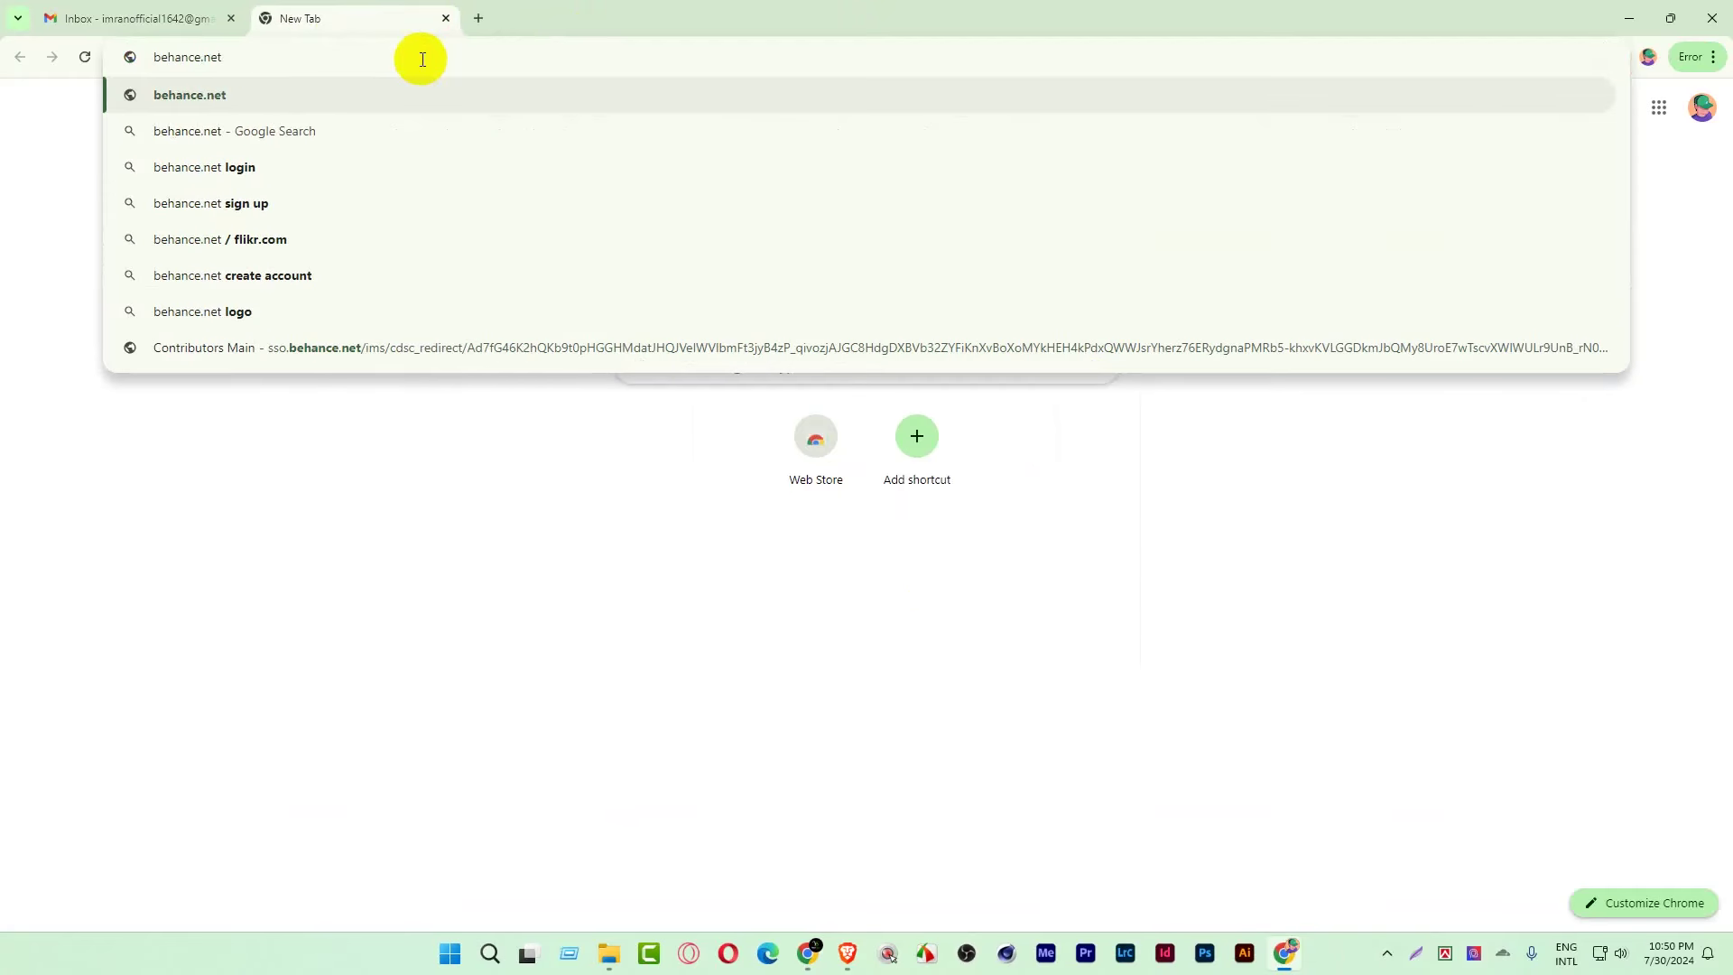
key("Return")
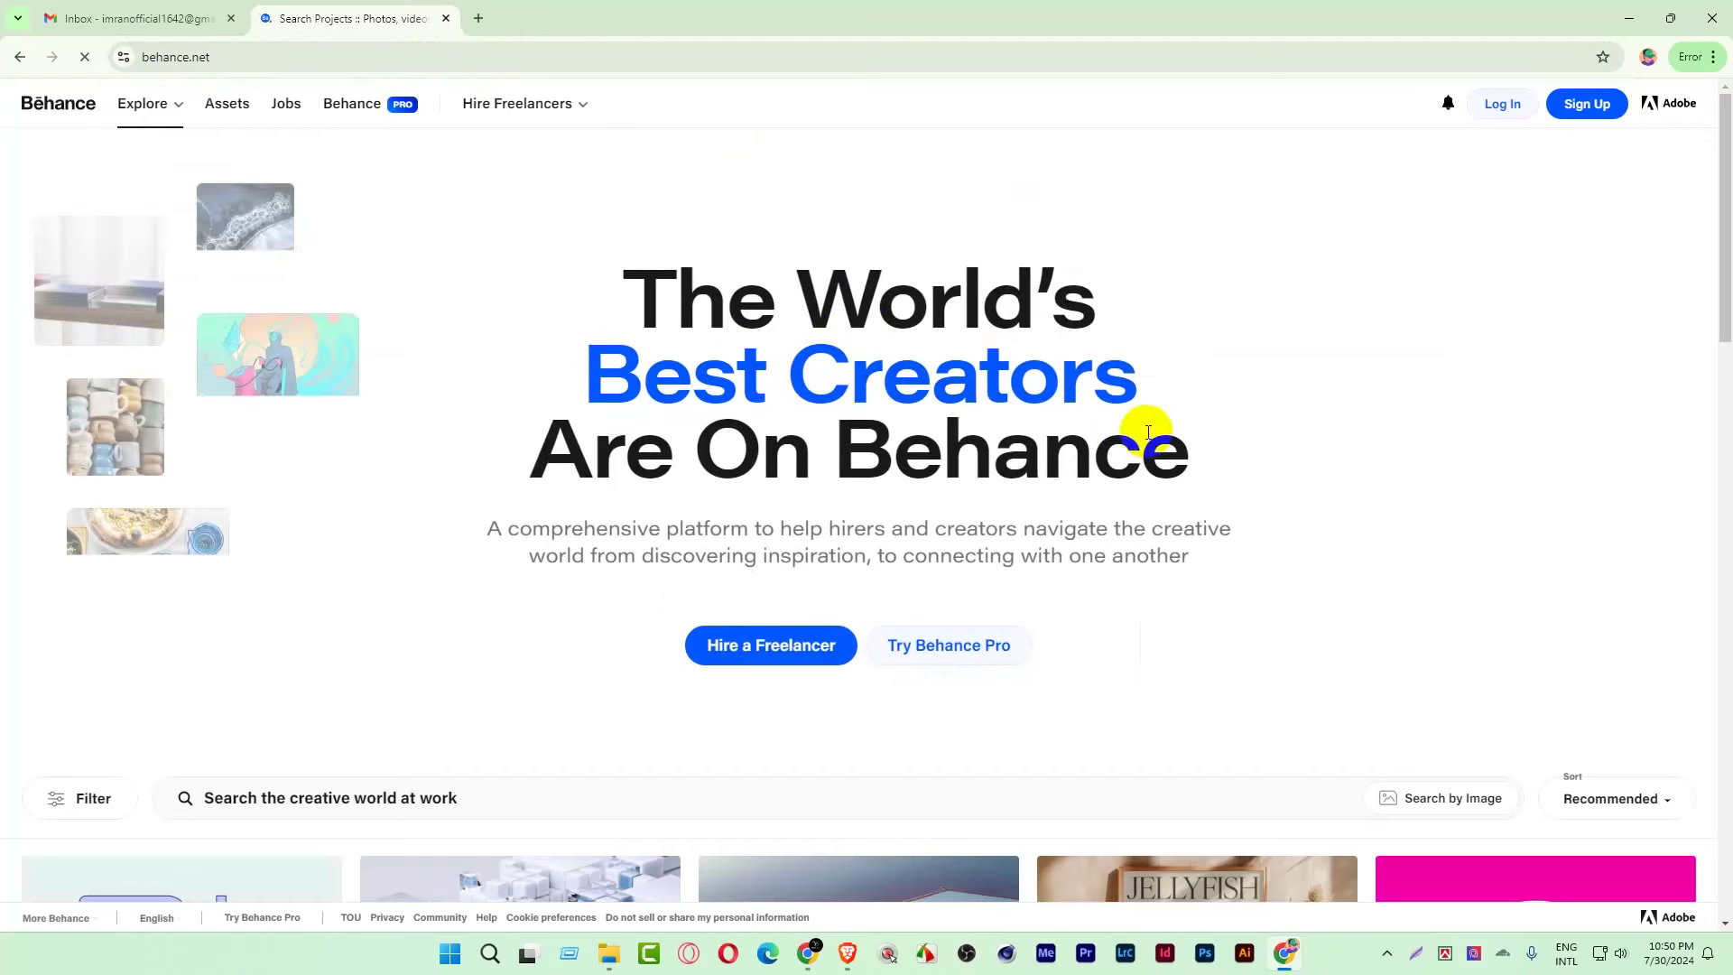
Dismiss the Google sign-in offer and open Behance's sign-up form.
scroll(878, 619, "down", 4)
scroll(838, 564, "up", 4)
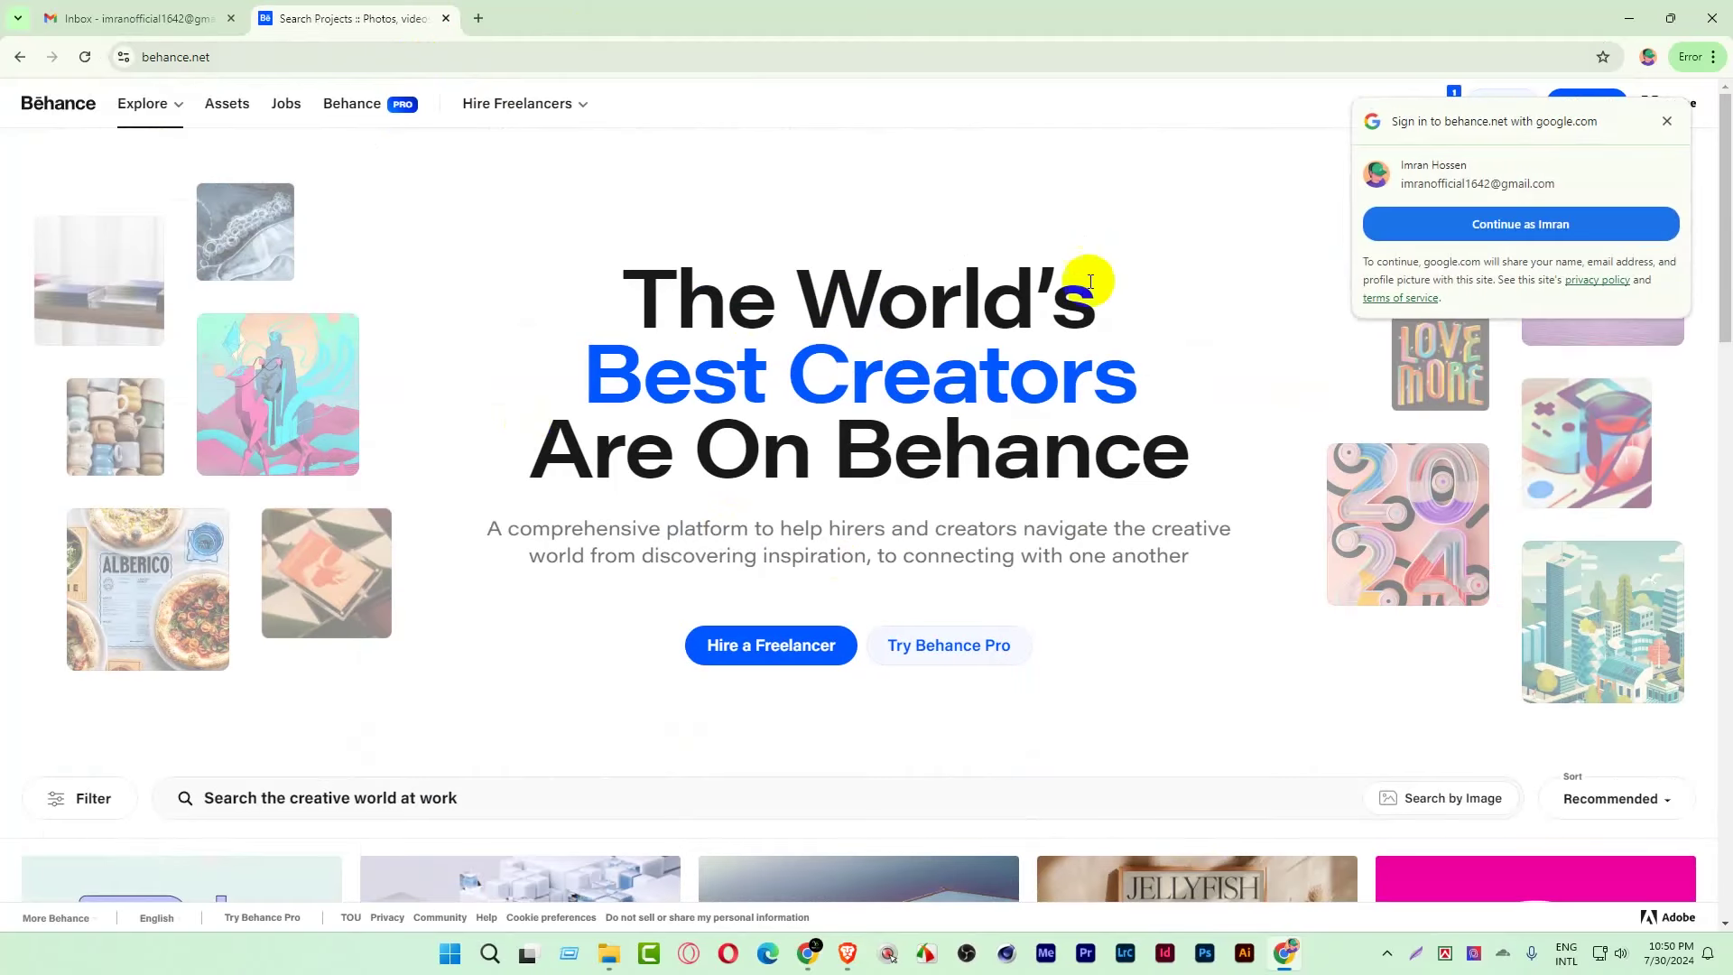
left_click(1669, 122)
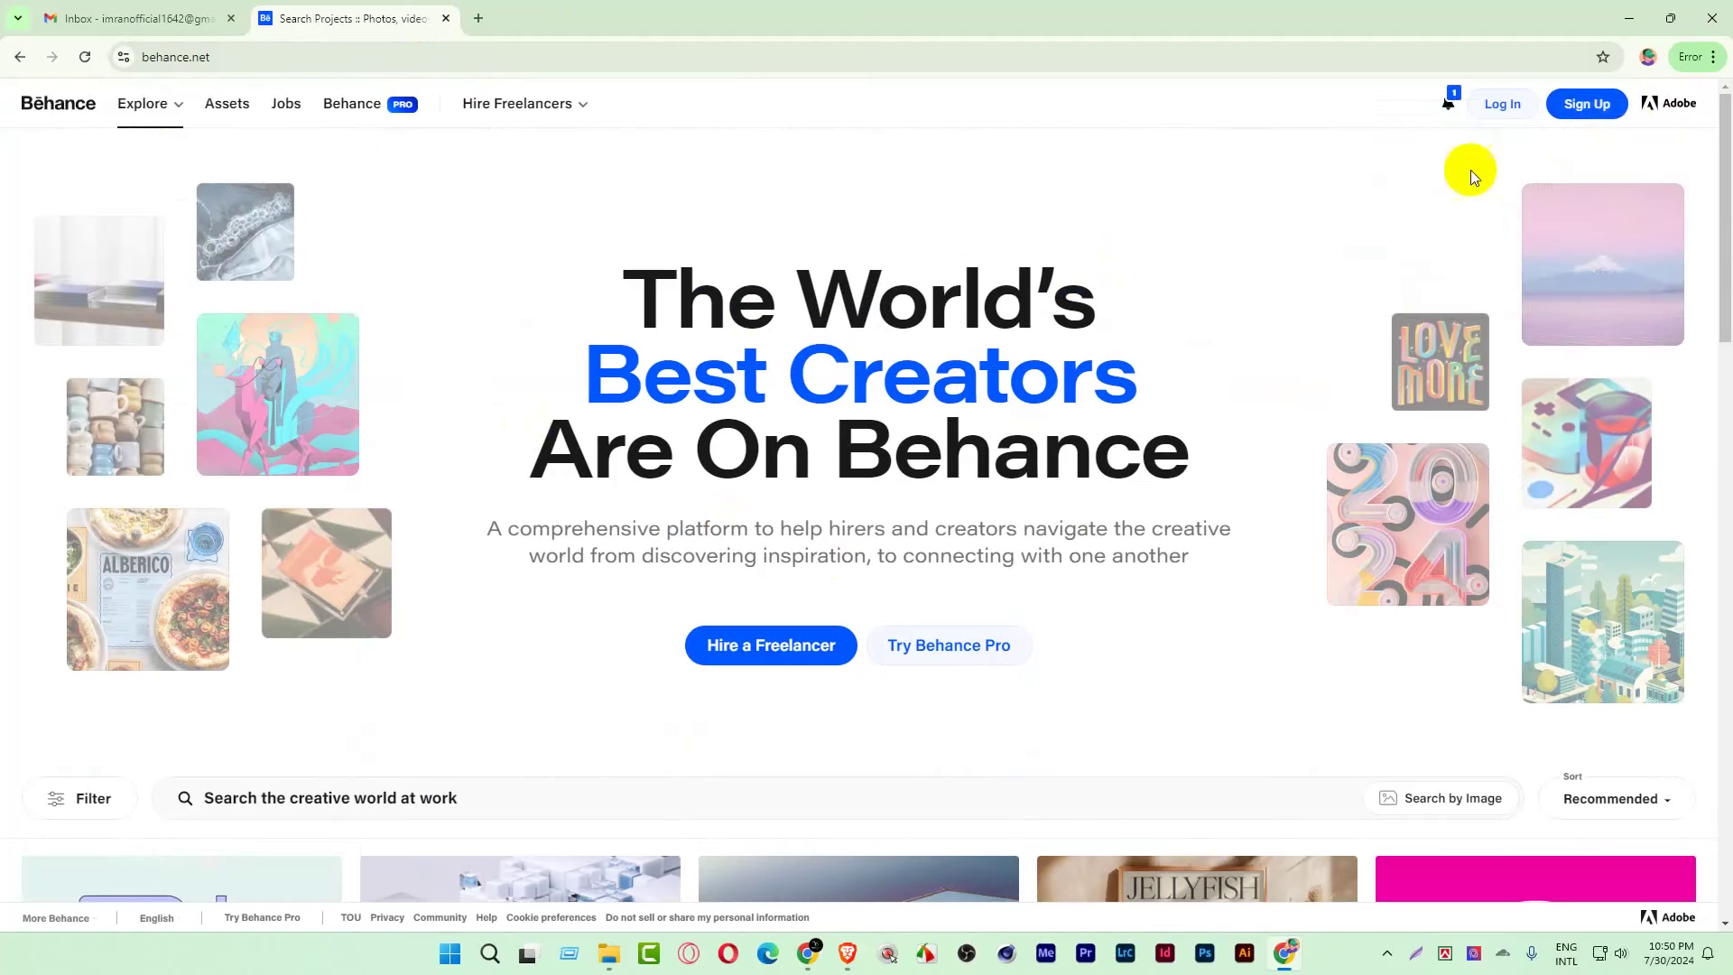
left_click(1585, 103)
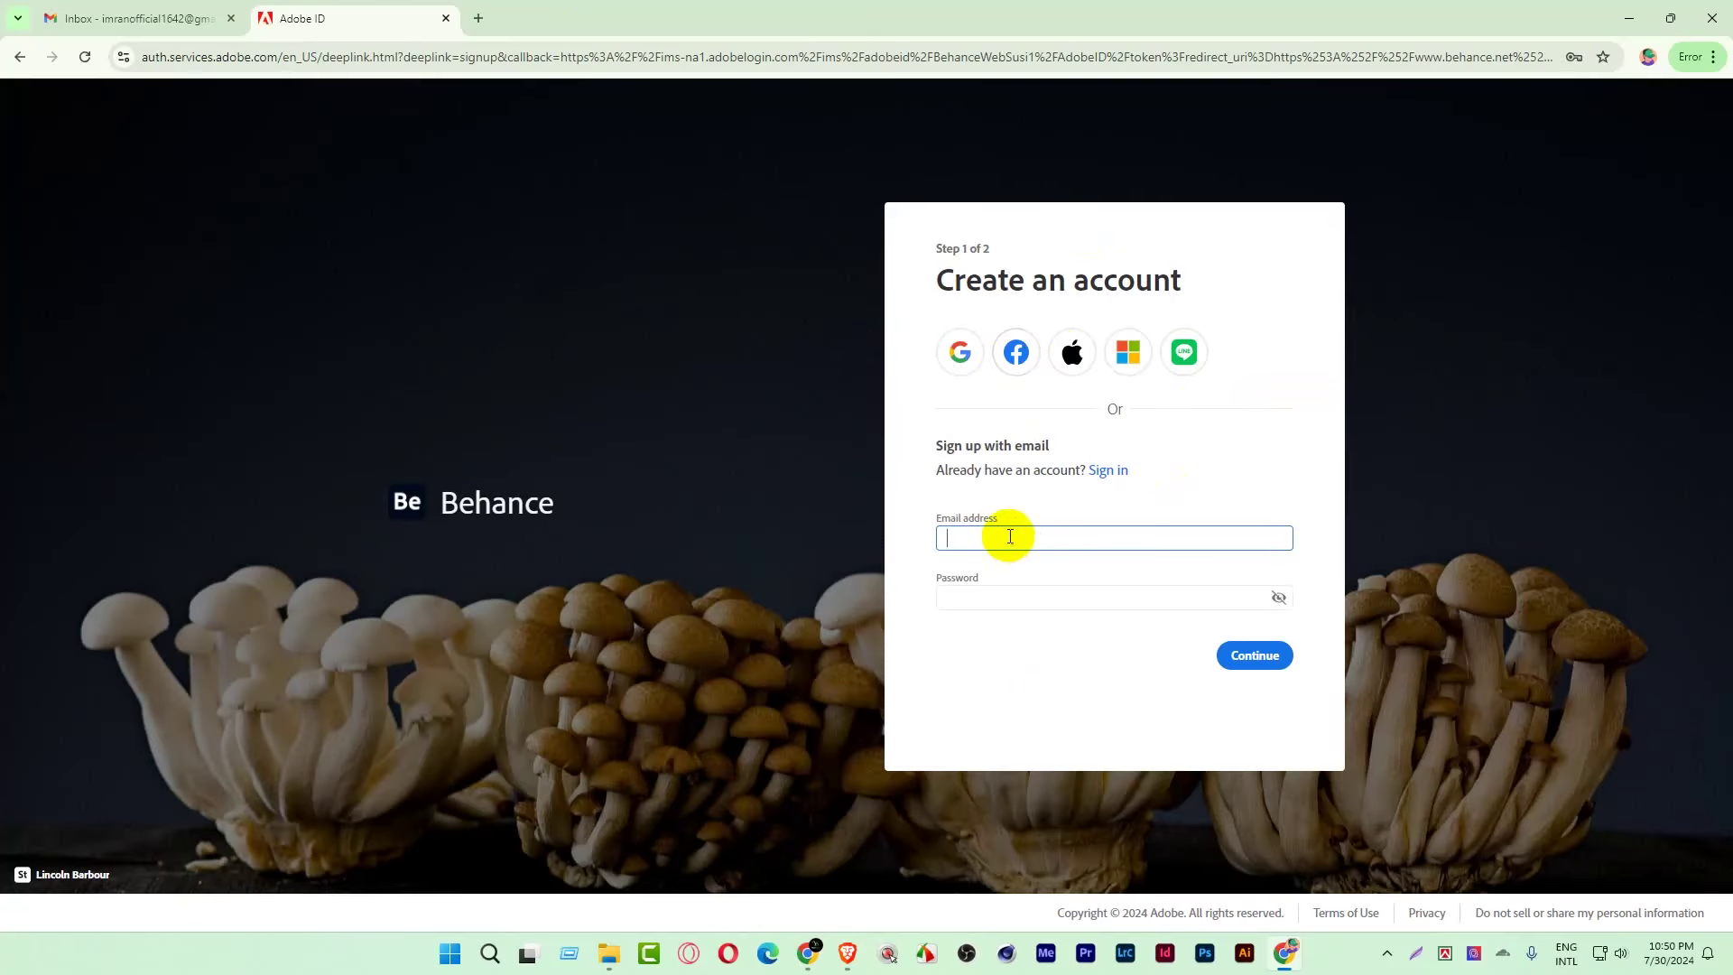
left_click(1010, 536)
left_click(990, 592)
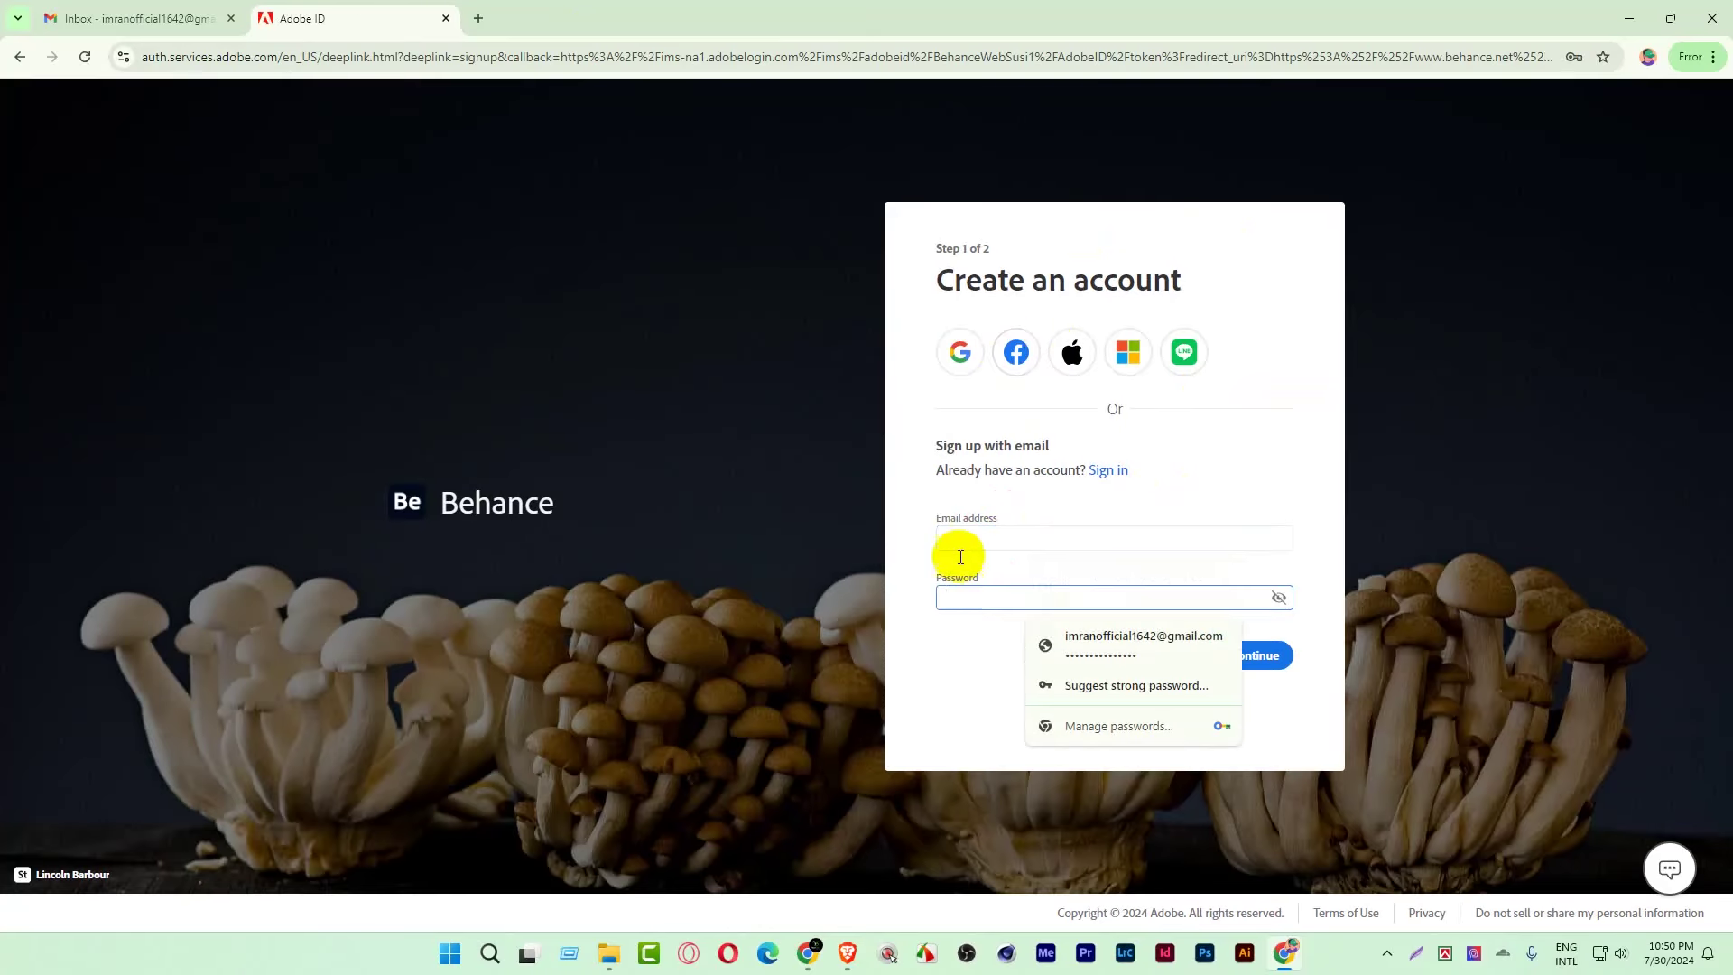
Copy the Google account's email from Gmail and paste it into the sign-up email field.
left_click(172, 18)
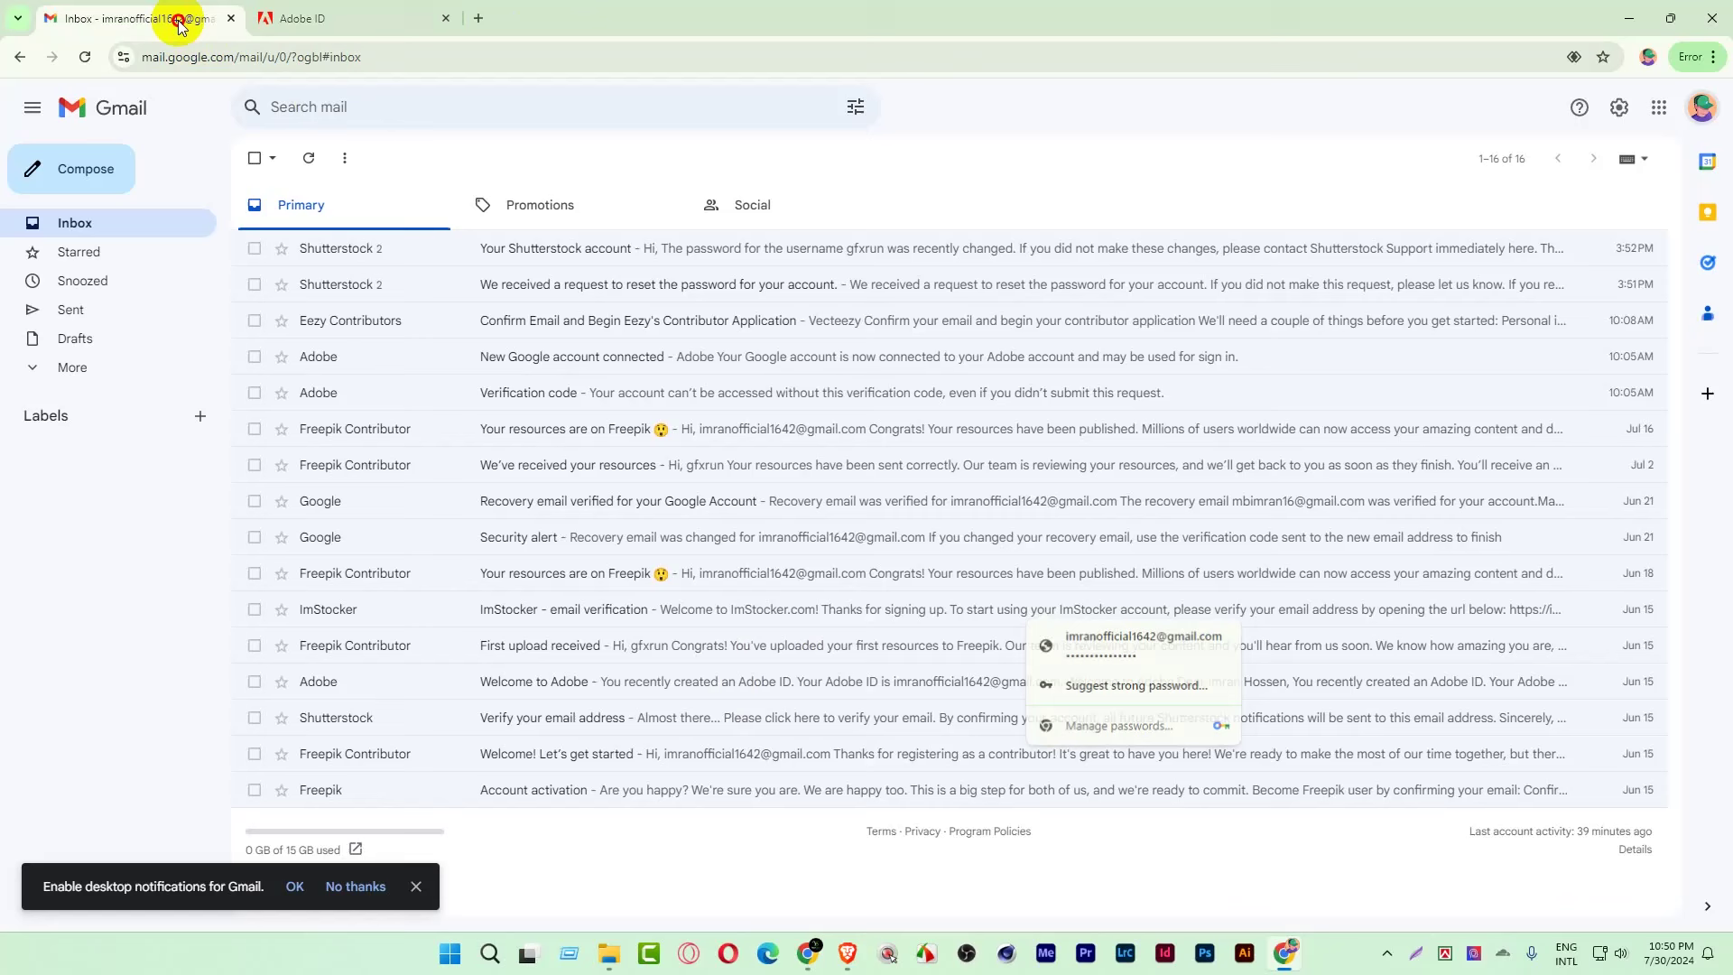
left_click(1697, 115)
triple_click(1544, 162)
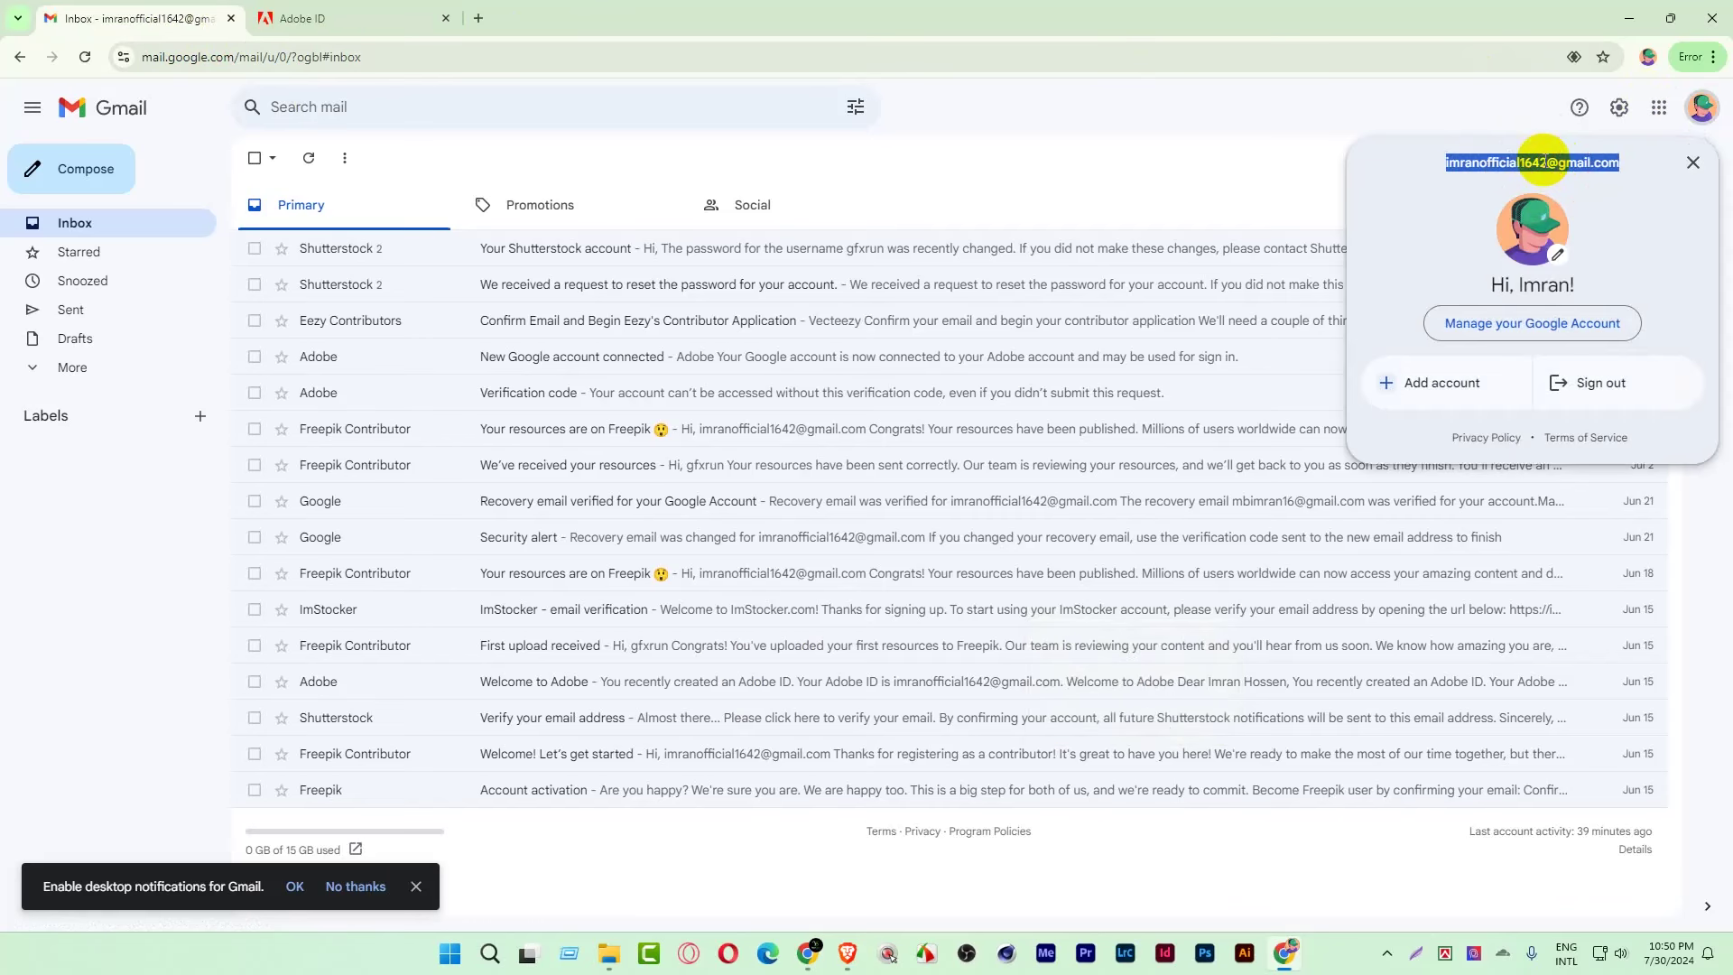
key("ctrl+c")
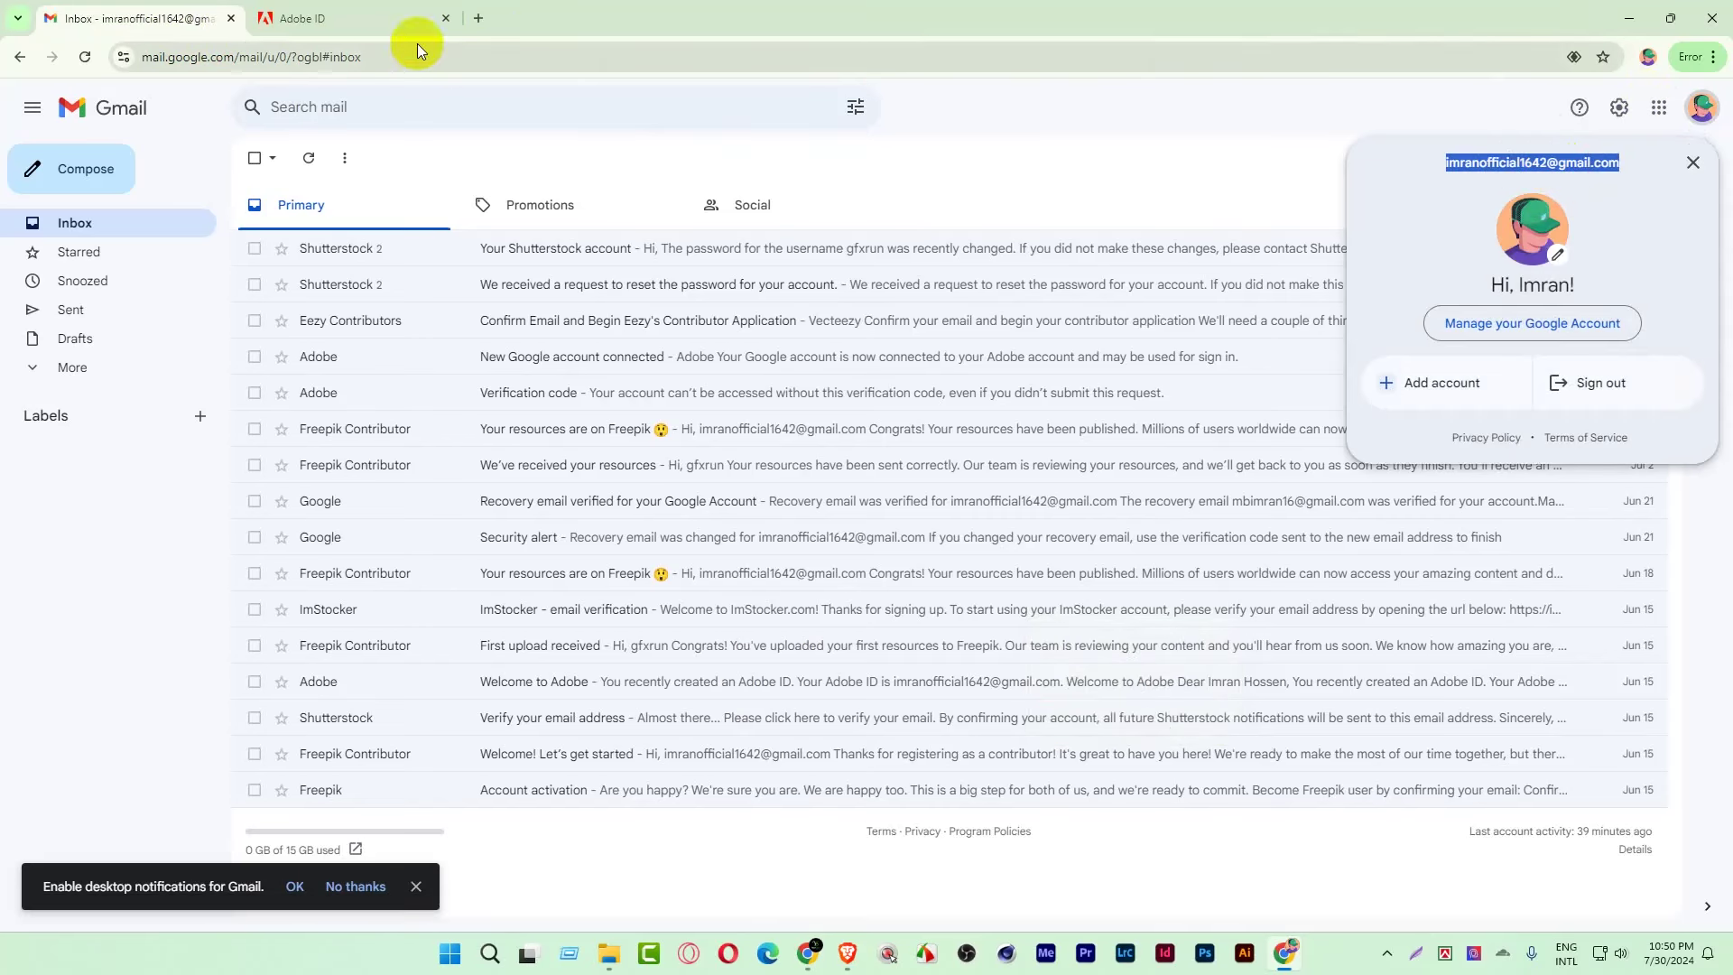
left_click(370, 20)
left_click(983, 534)
key("ctrl+v")
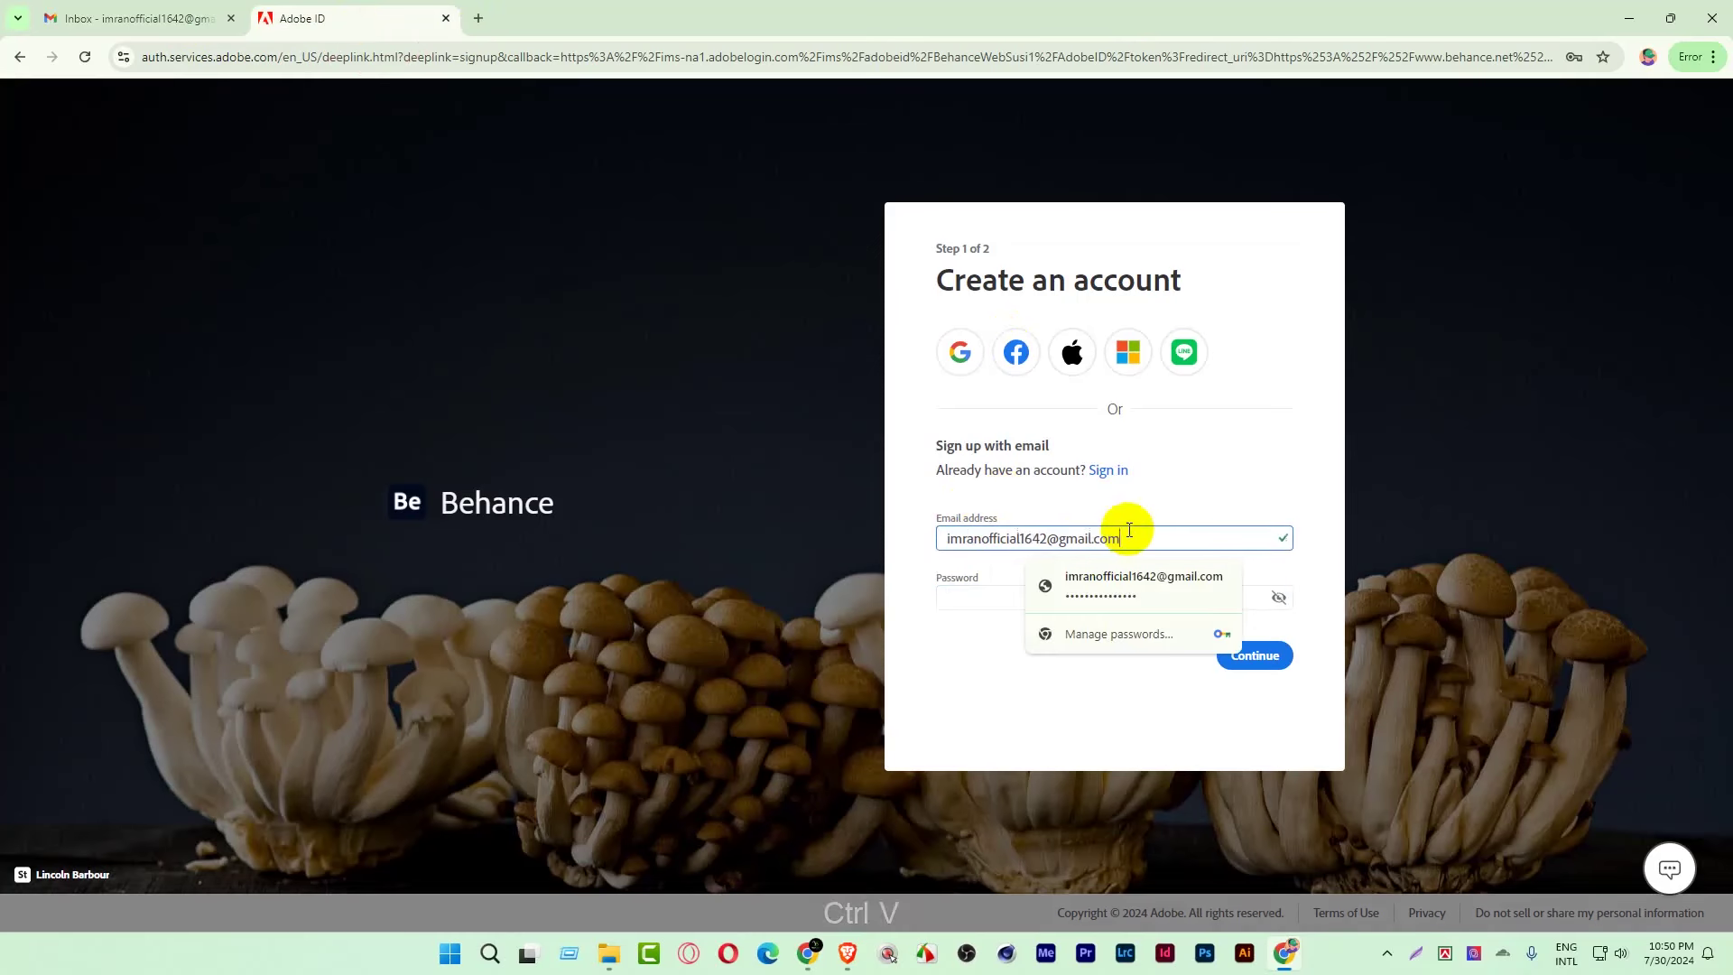
Enter an account password and dismiss the autofill suggestions.
left_click(988, 600)
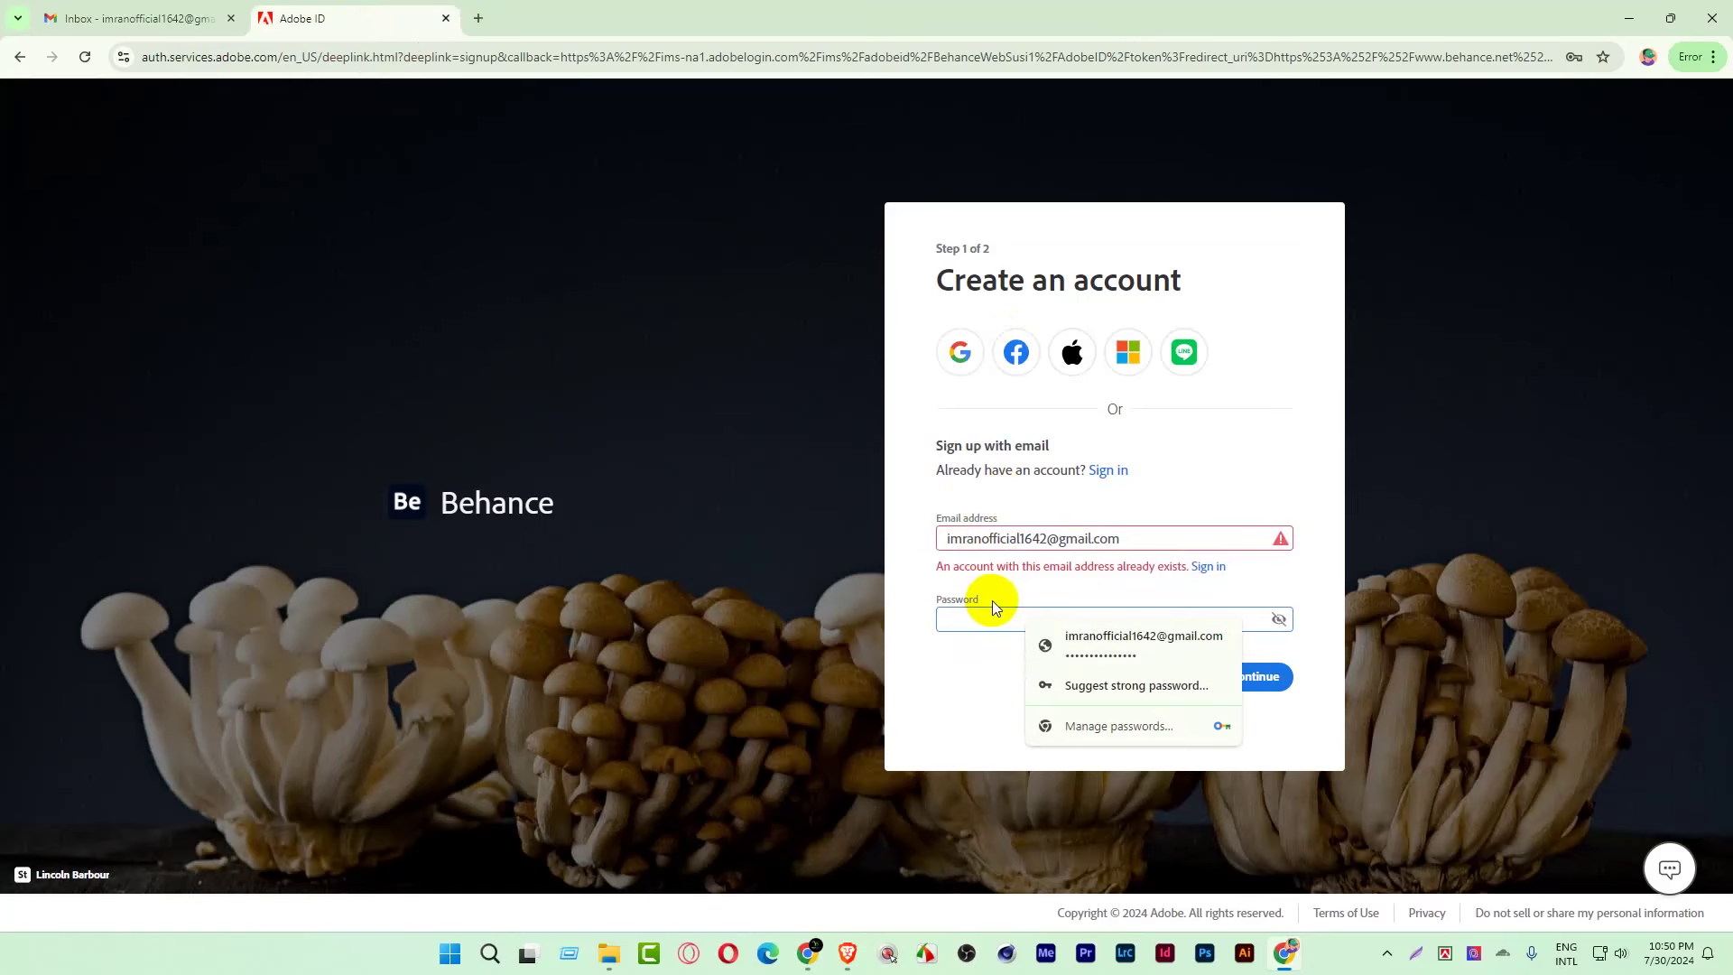
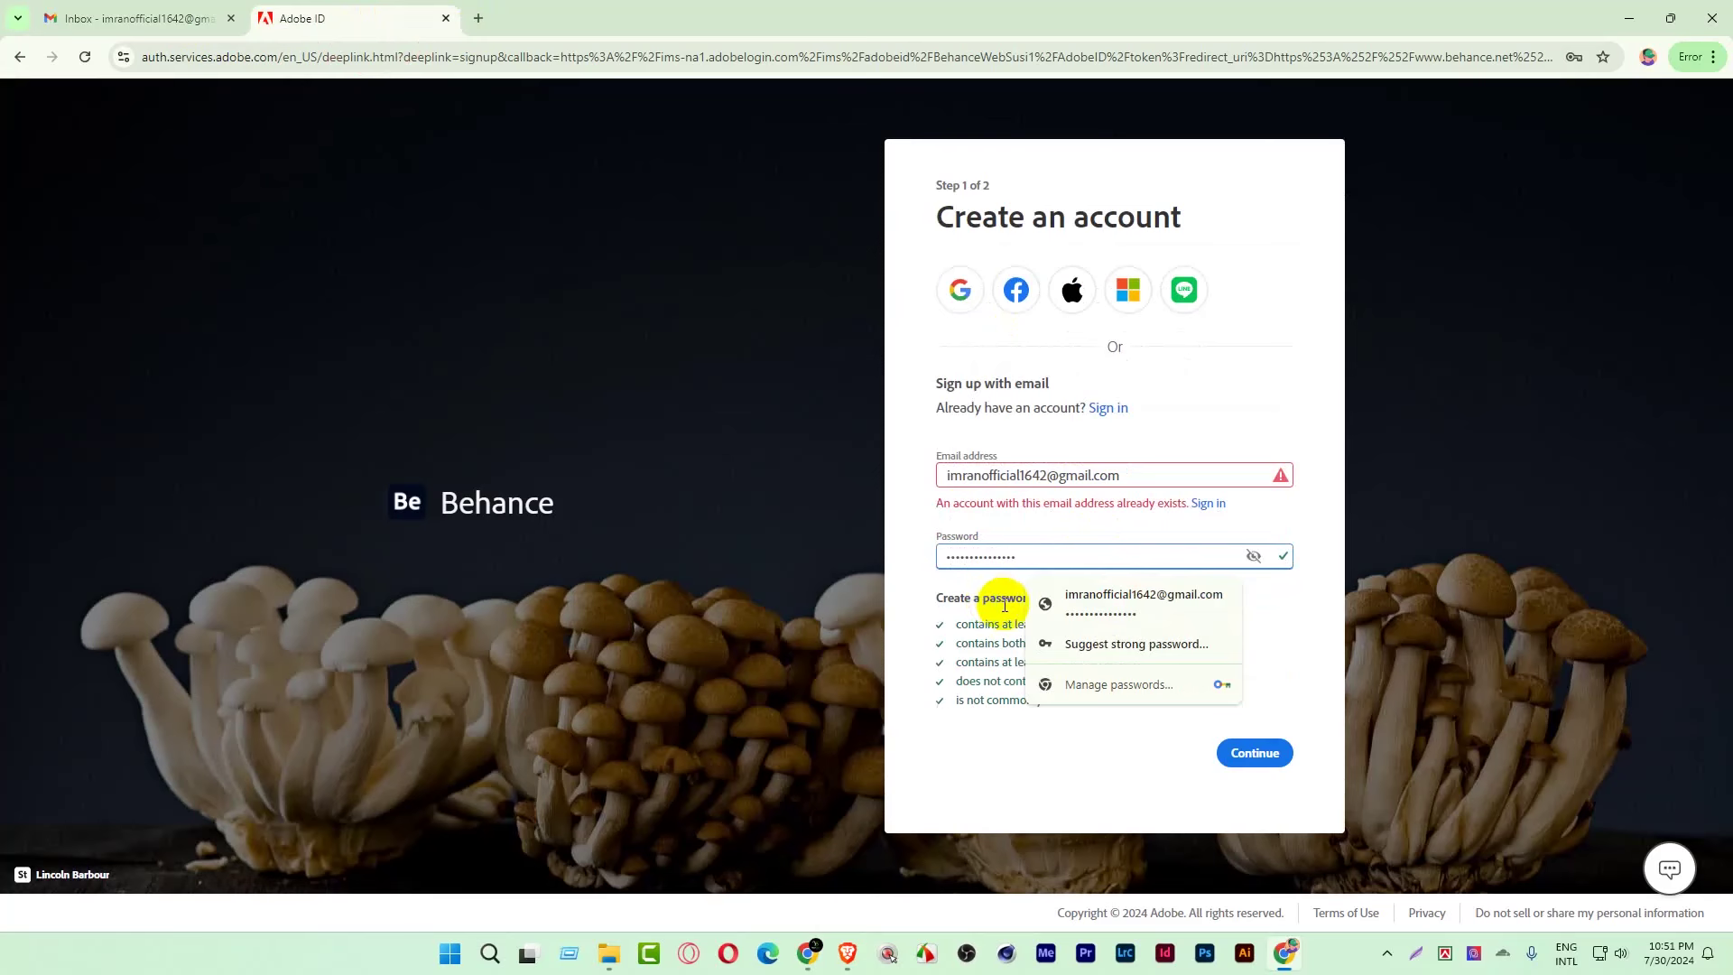
left_click(1192, 470)
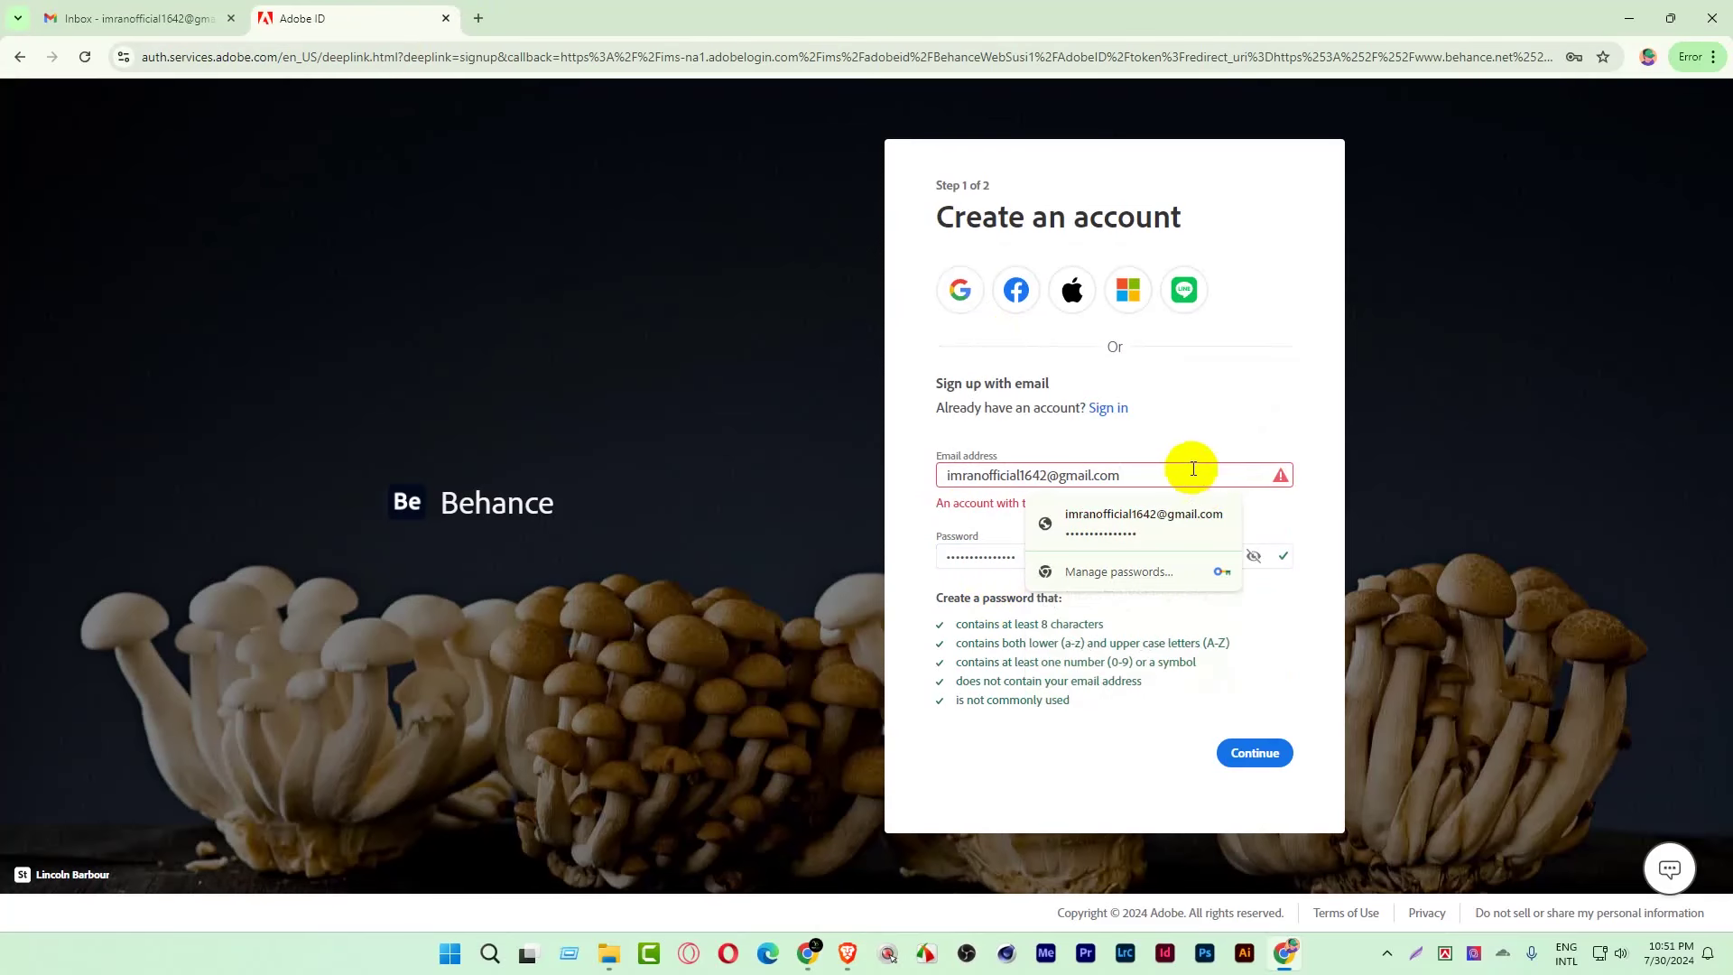
left_click(1165, 478)
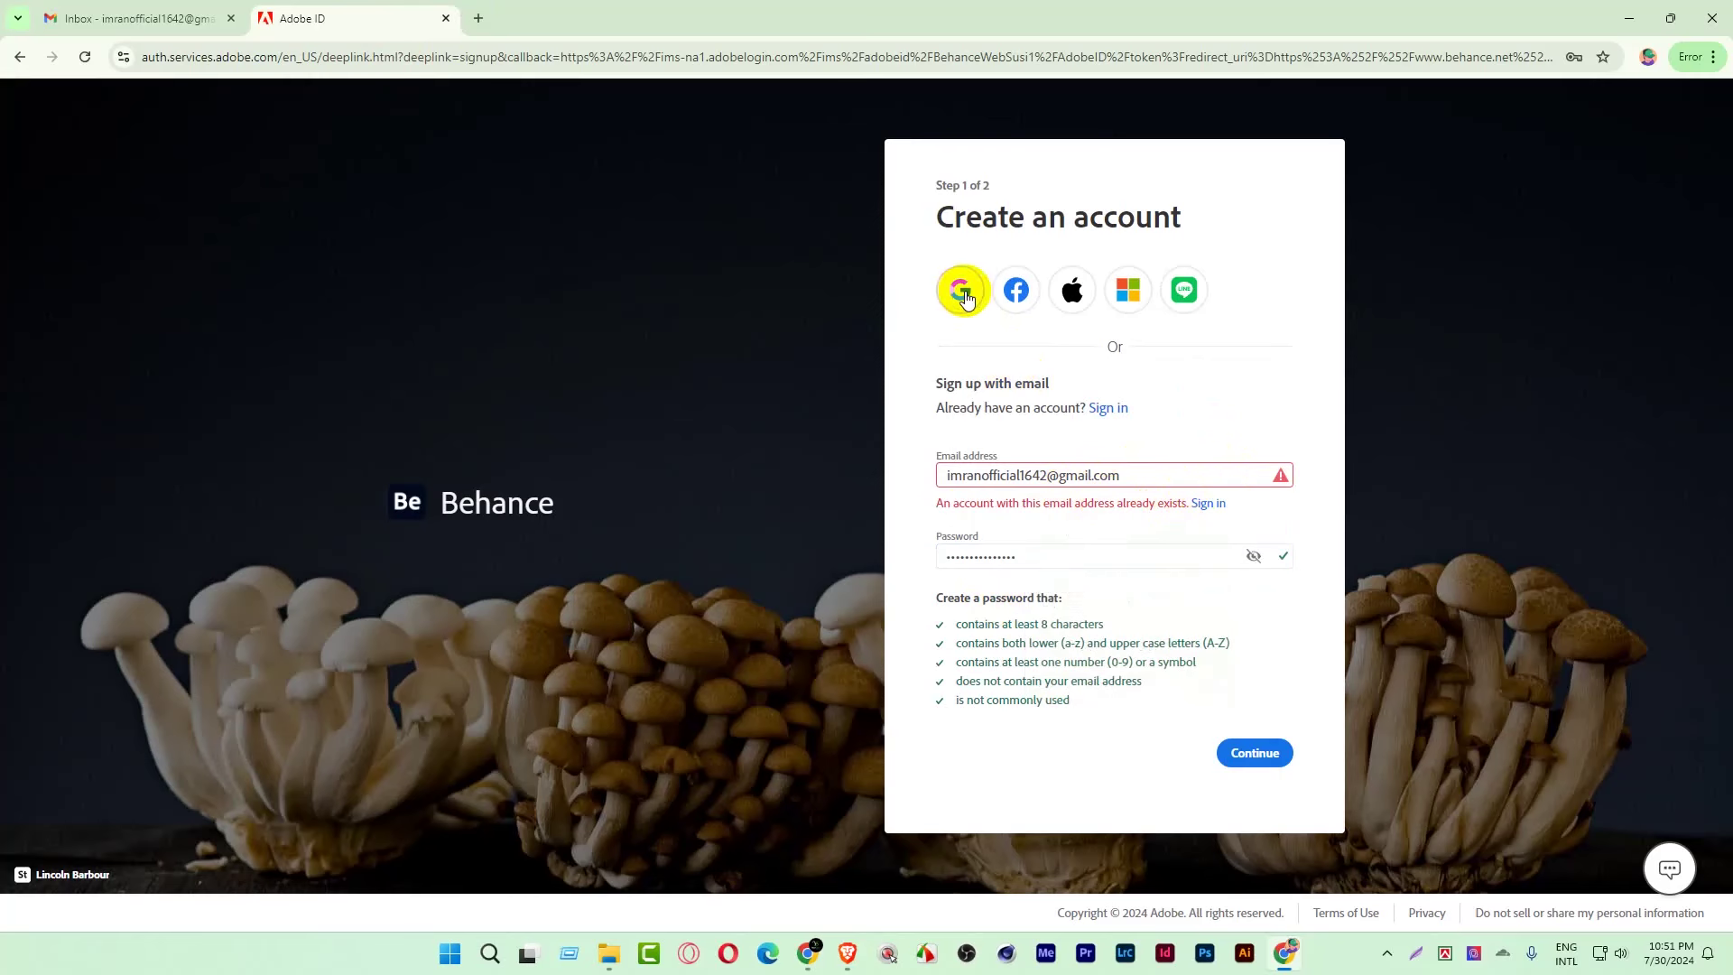
left_click(1176, 473)
left_click(1203, 418)
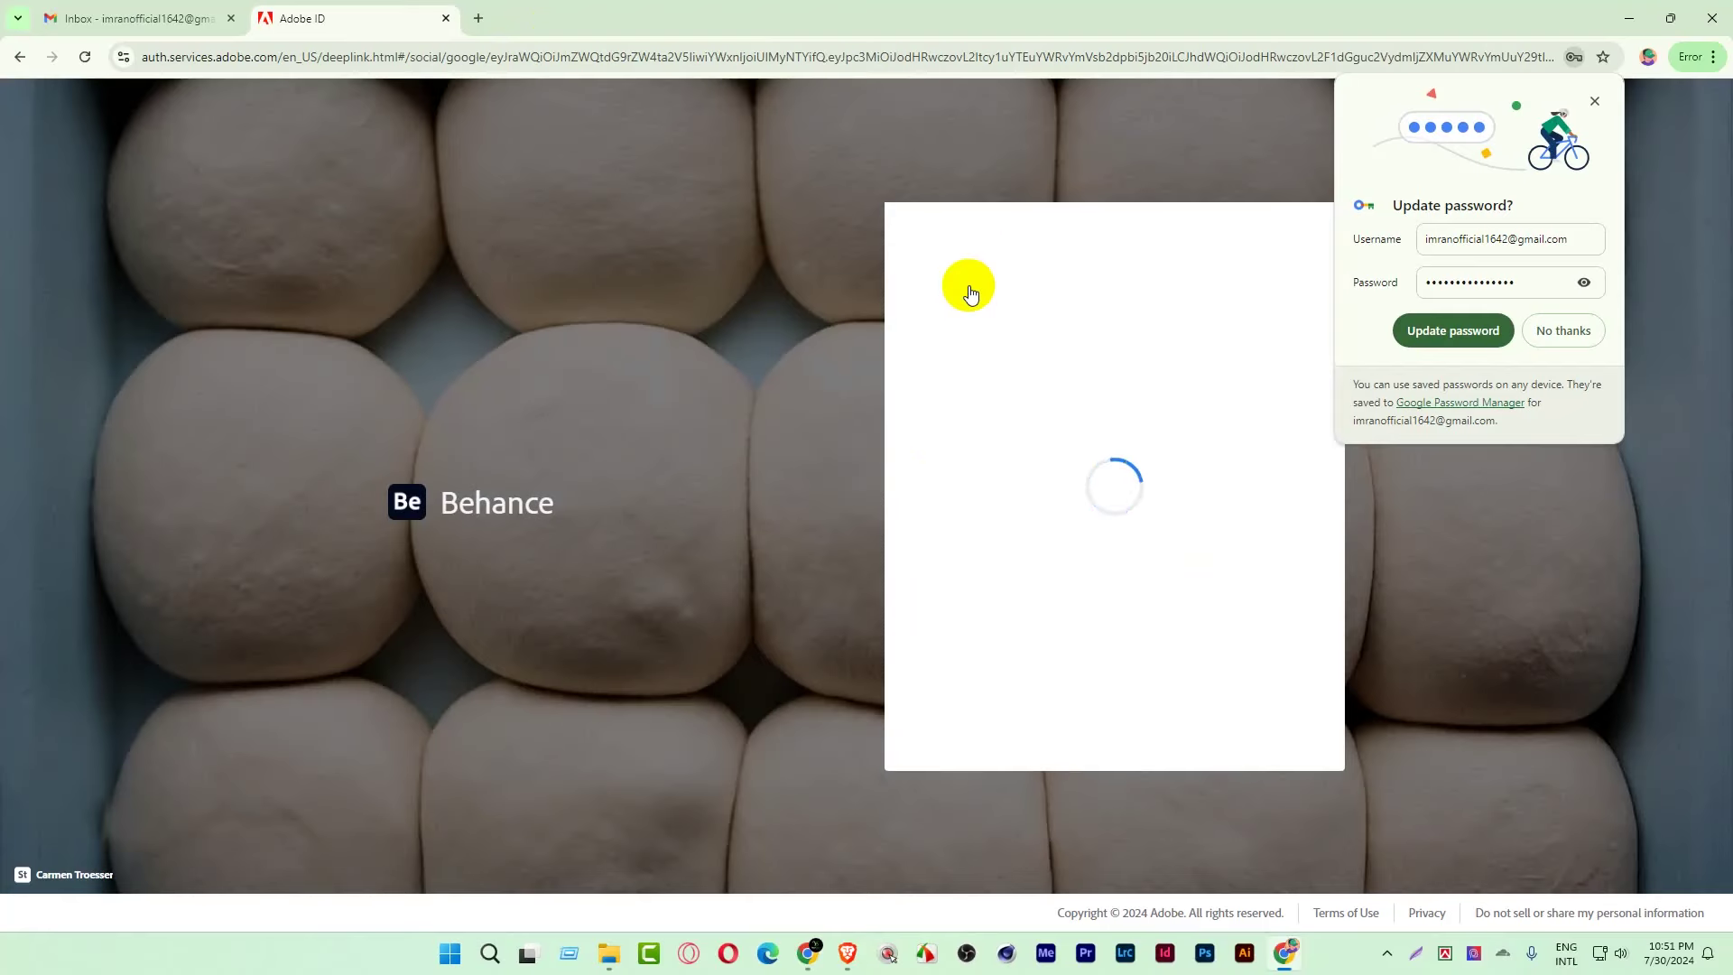
Save the updated password in Chrome.
left_click(1453, 330)
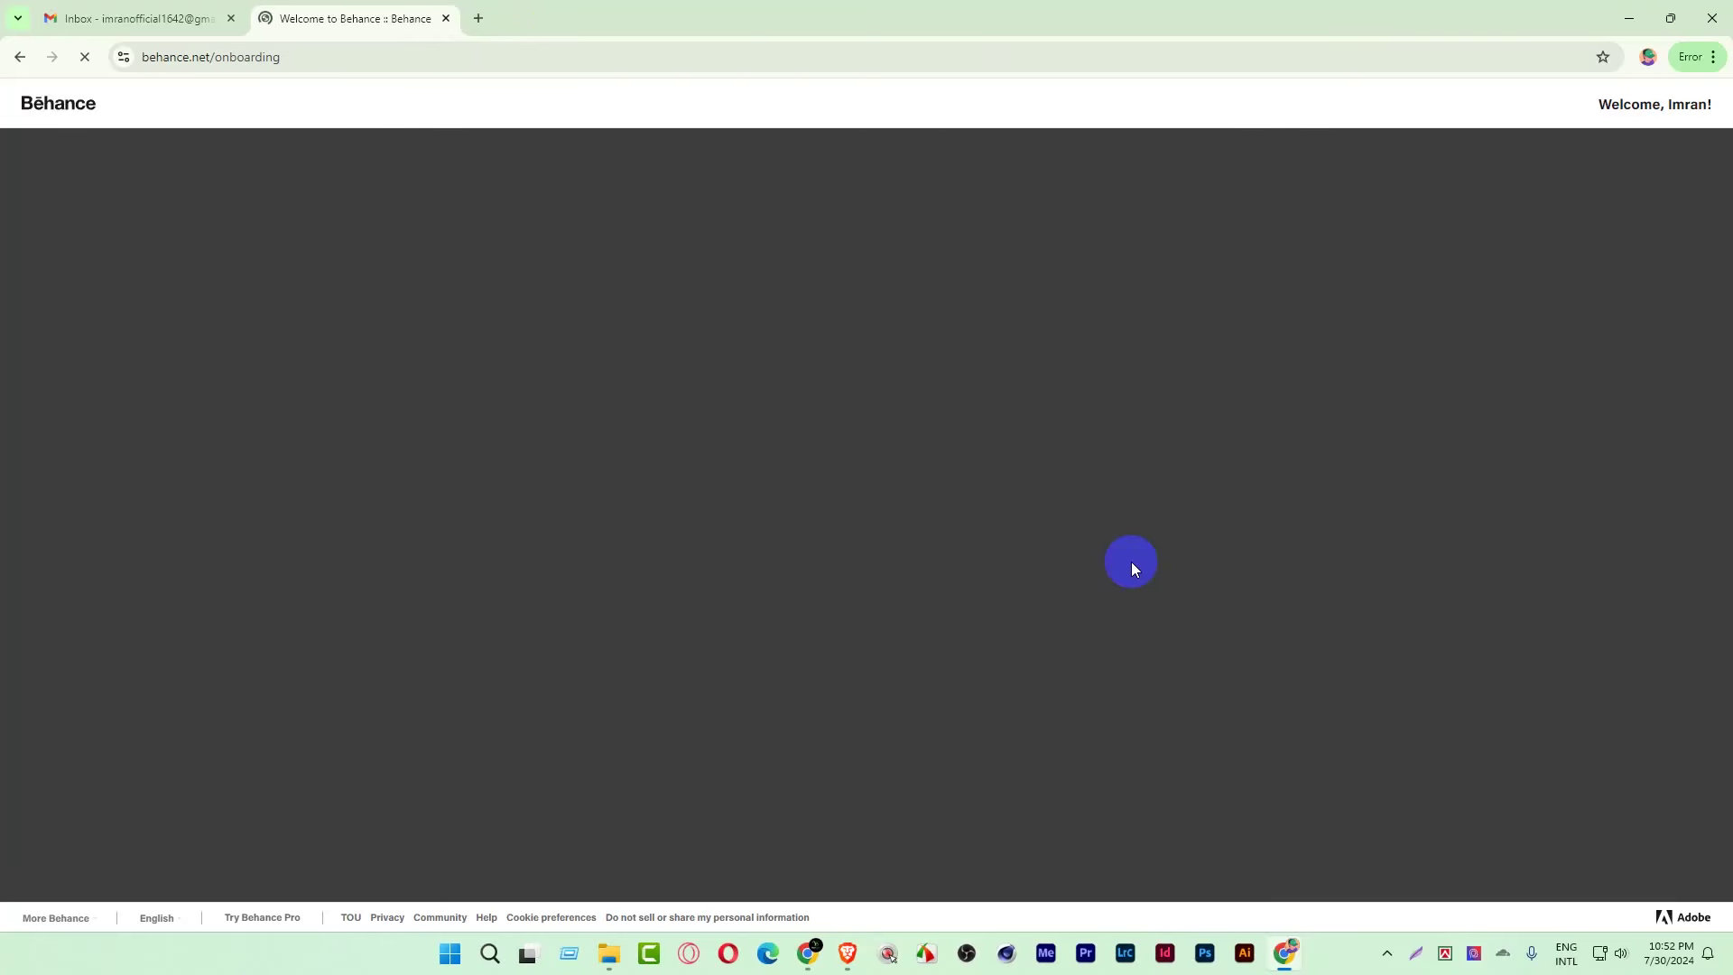
scroll(747, 574, "down", 1)
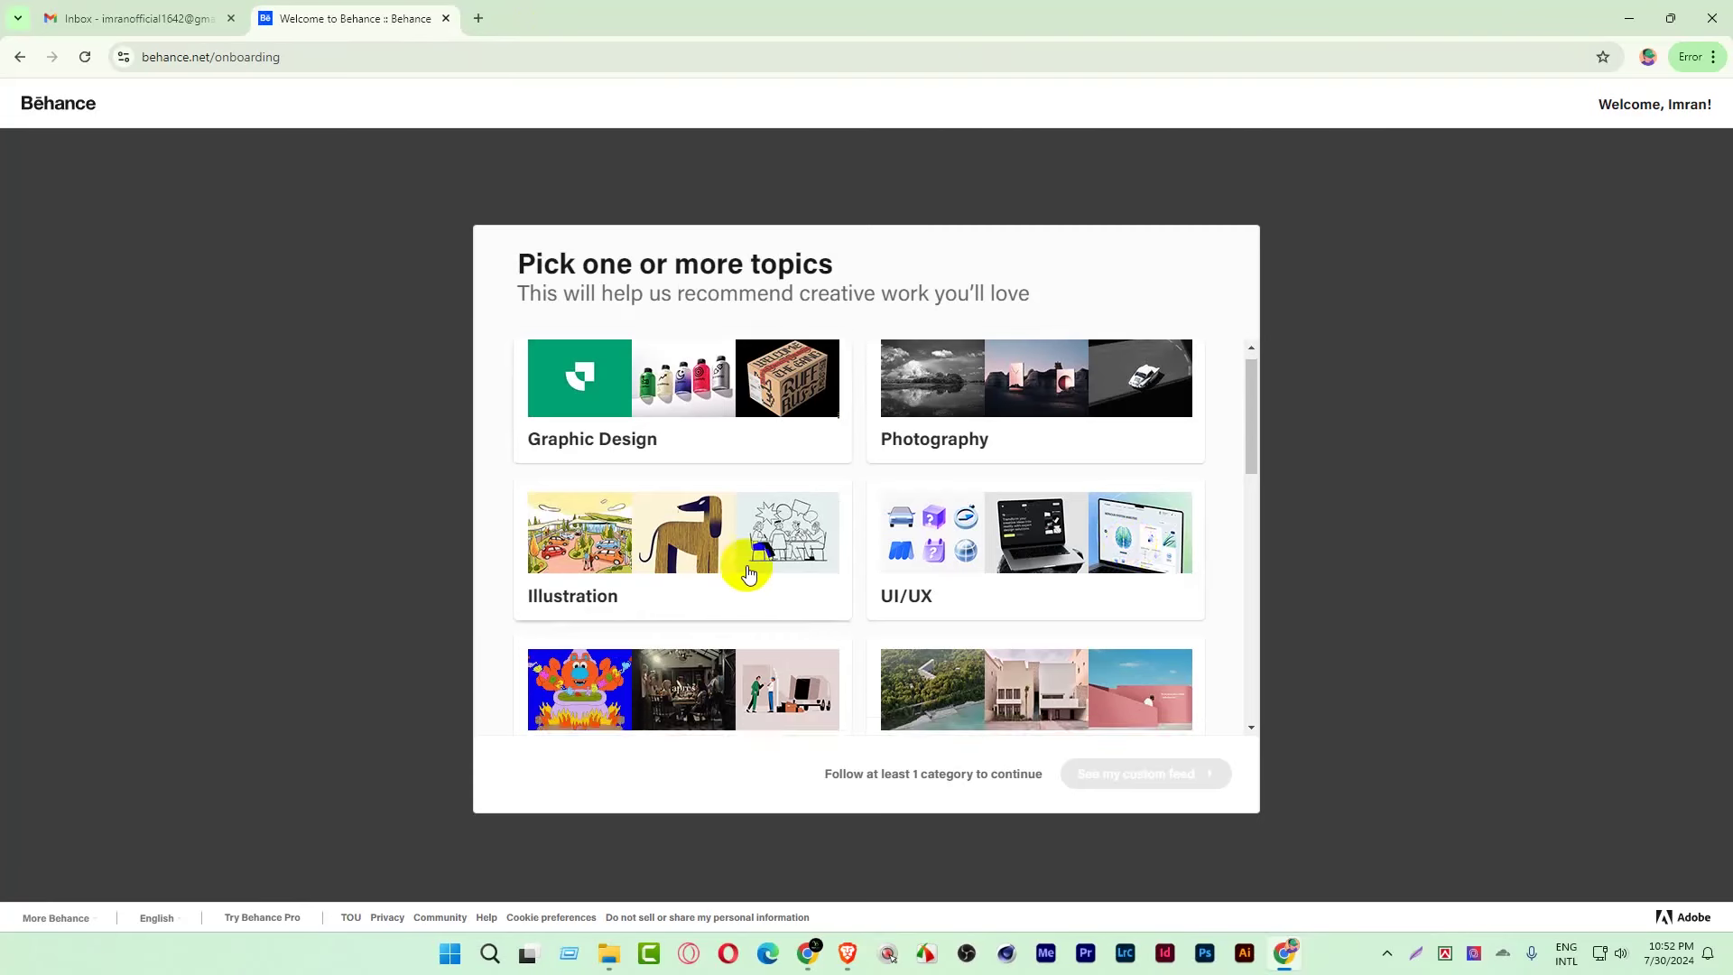
scroll(750, 576, "down", 5)
scroll(757, 574, "up", 5)
Follow Graphic Design, Photography, Illustration, UI/UX, Architecture, Motion, Product Design and Fashion.
left_click(682, 417)
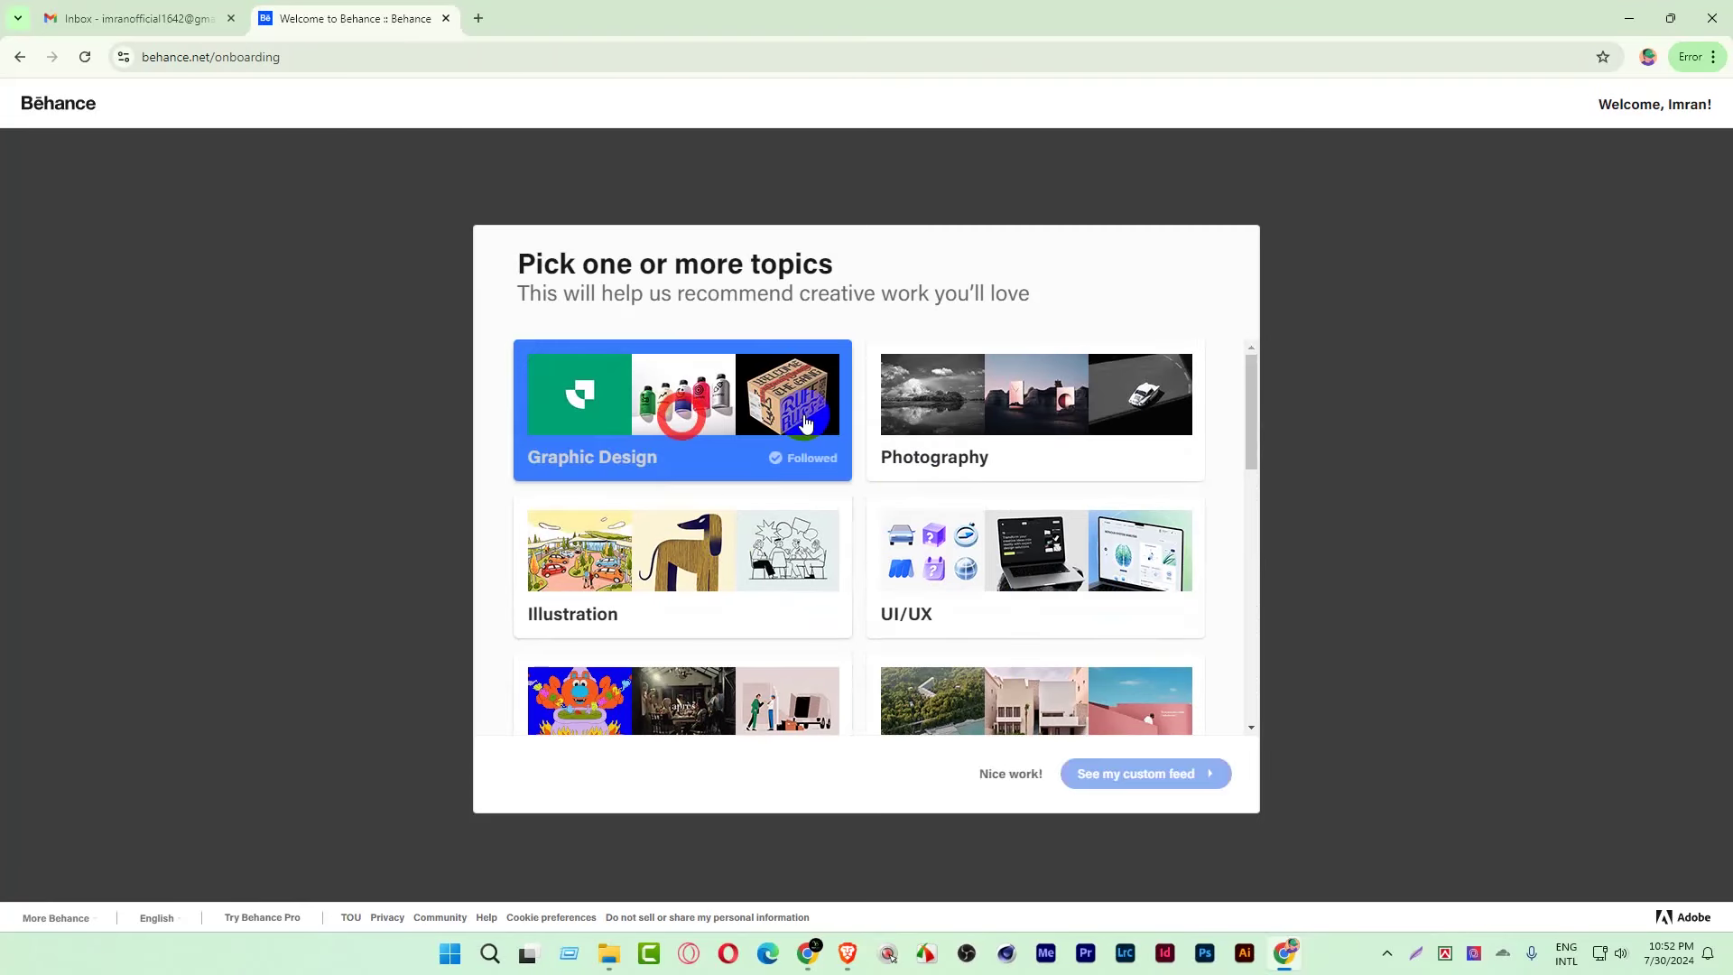
left_click(987, 388)
left_click(759, 549)
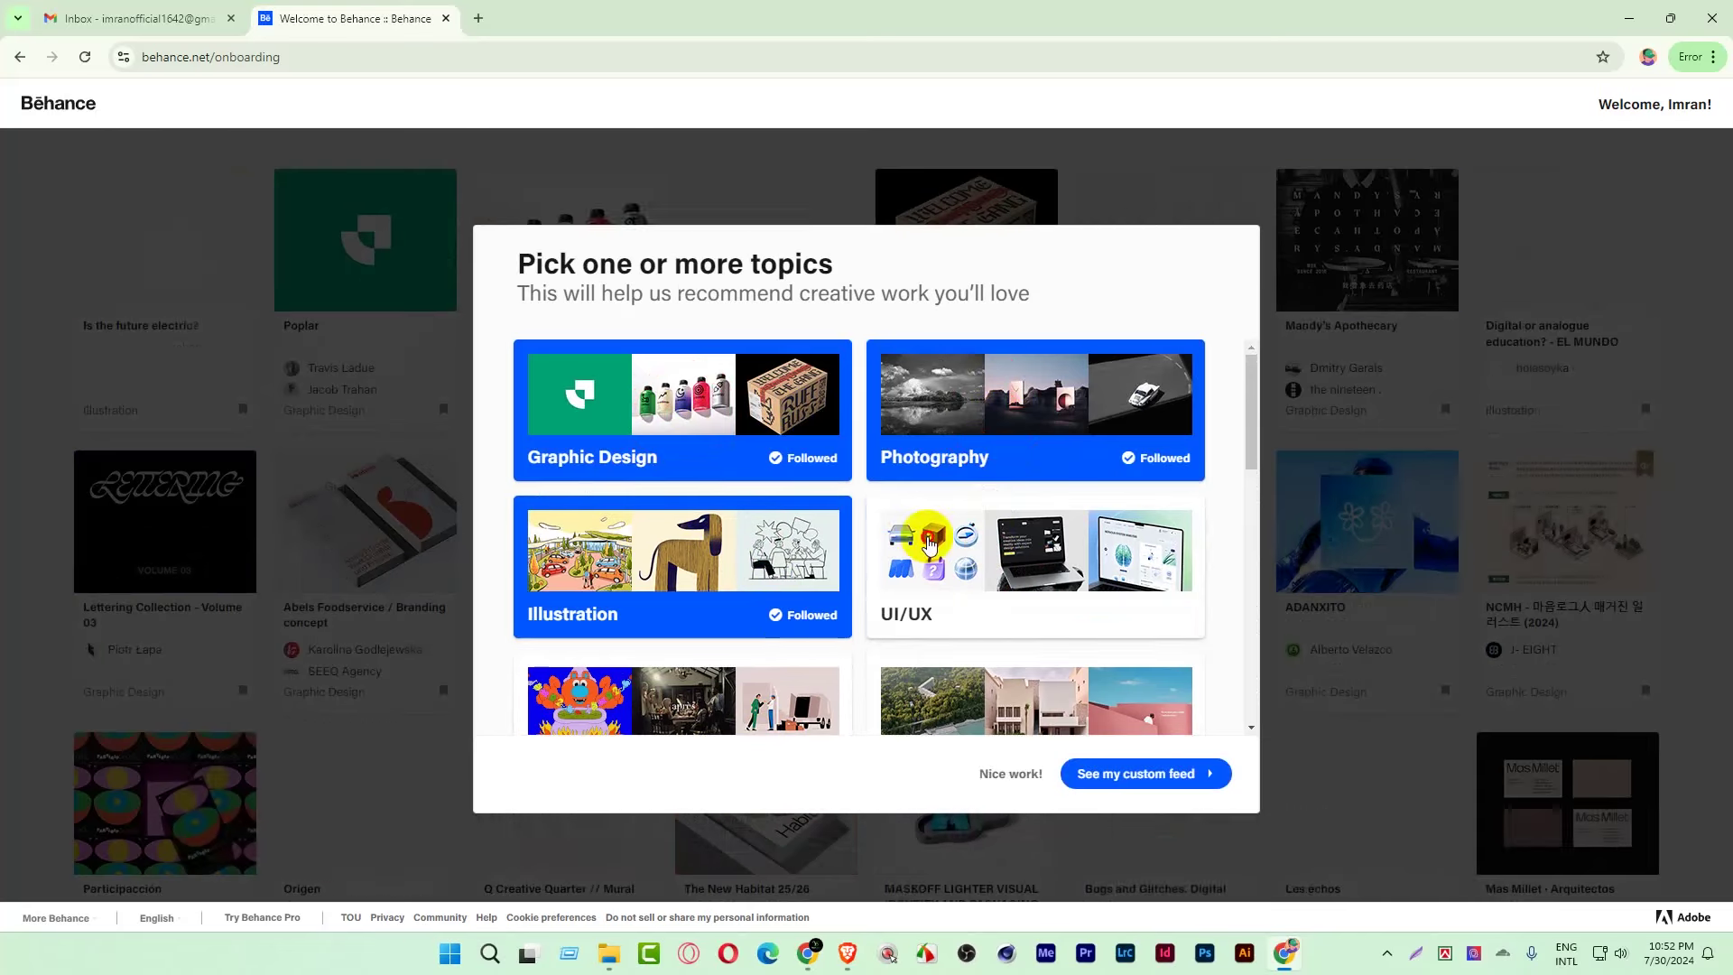
left_click(929, 541)
scroll(1036, 607, "down", 3)
left_click(967, 484)
left_click(740, 488)
left_click(727, 607)
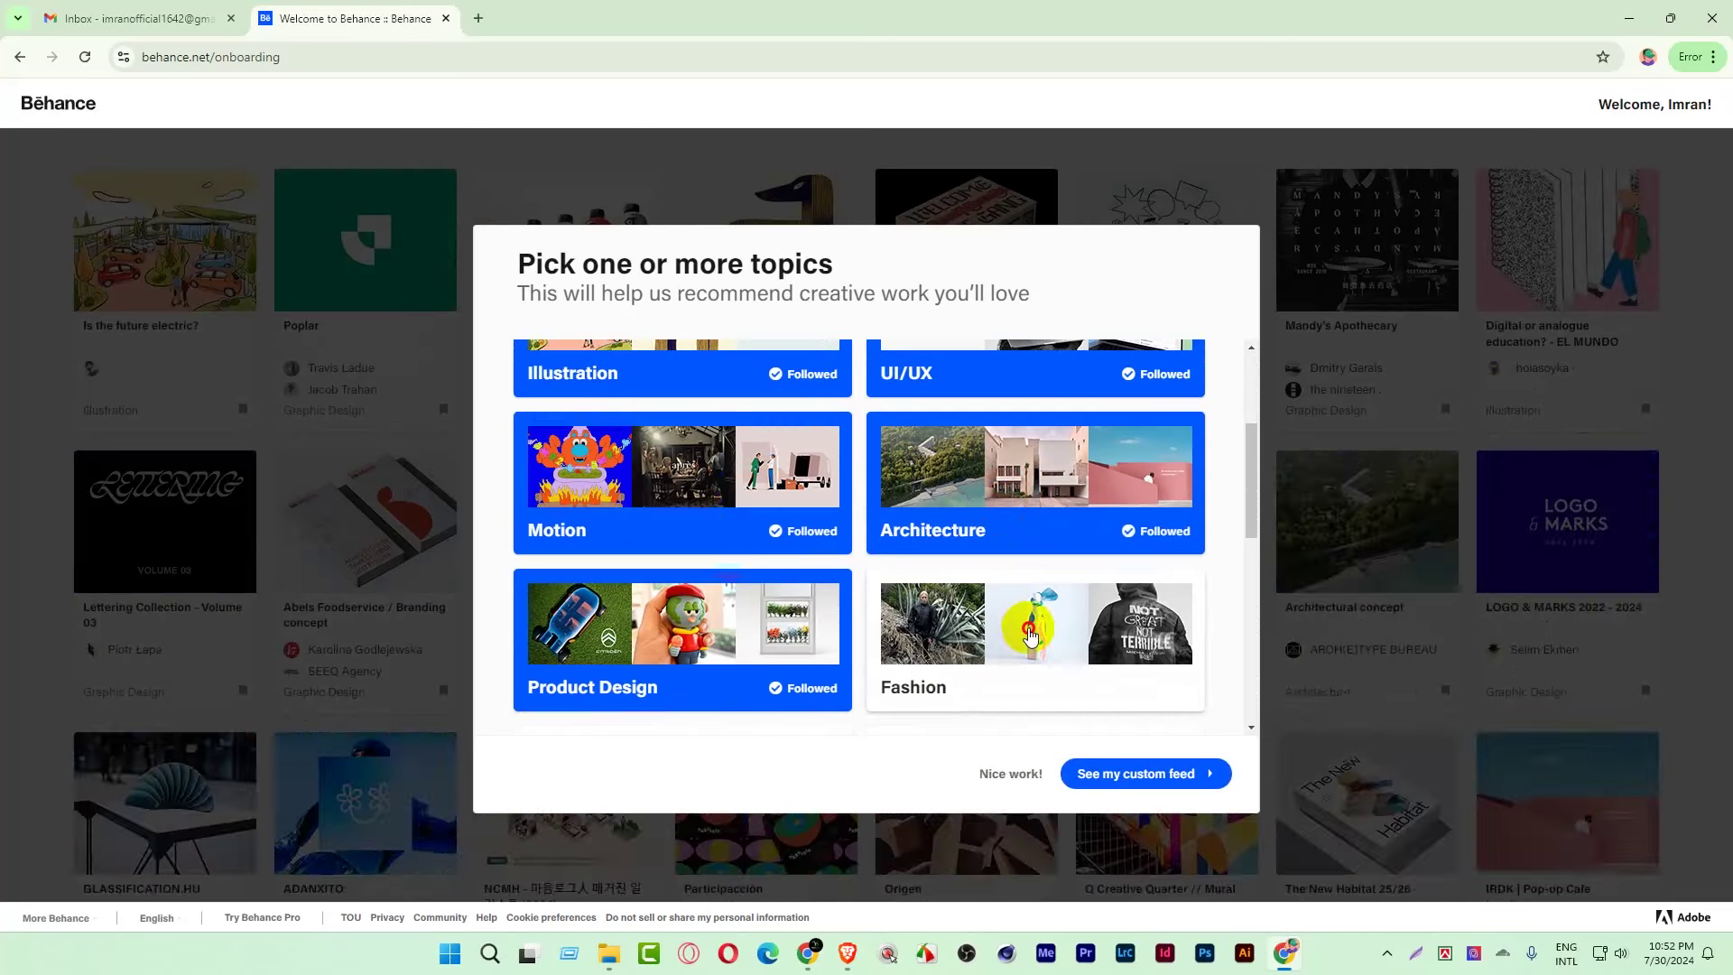
left_click(1030, 637)
Follow Advertising, Fine Arts, Game Design, Crafts, Creative Challenges, Sound and 3D Art, then see the custom feed.
scroll(1030, 636, "down", 3)
left_click(736, 573)
left_click(966, 618)
left_click(953, 690)
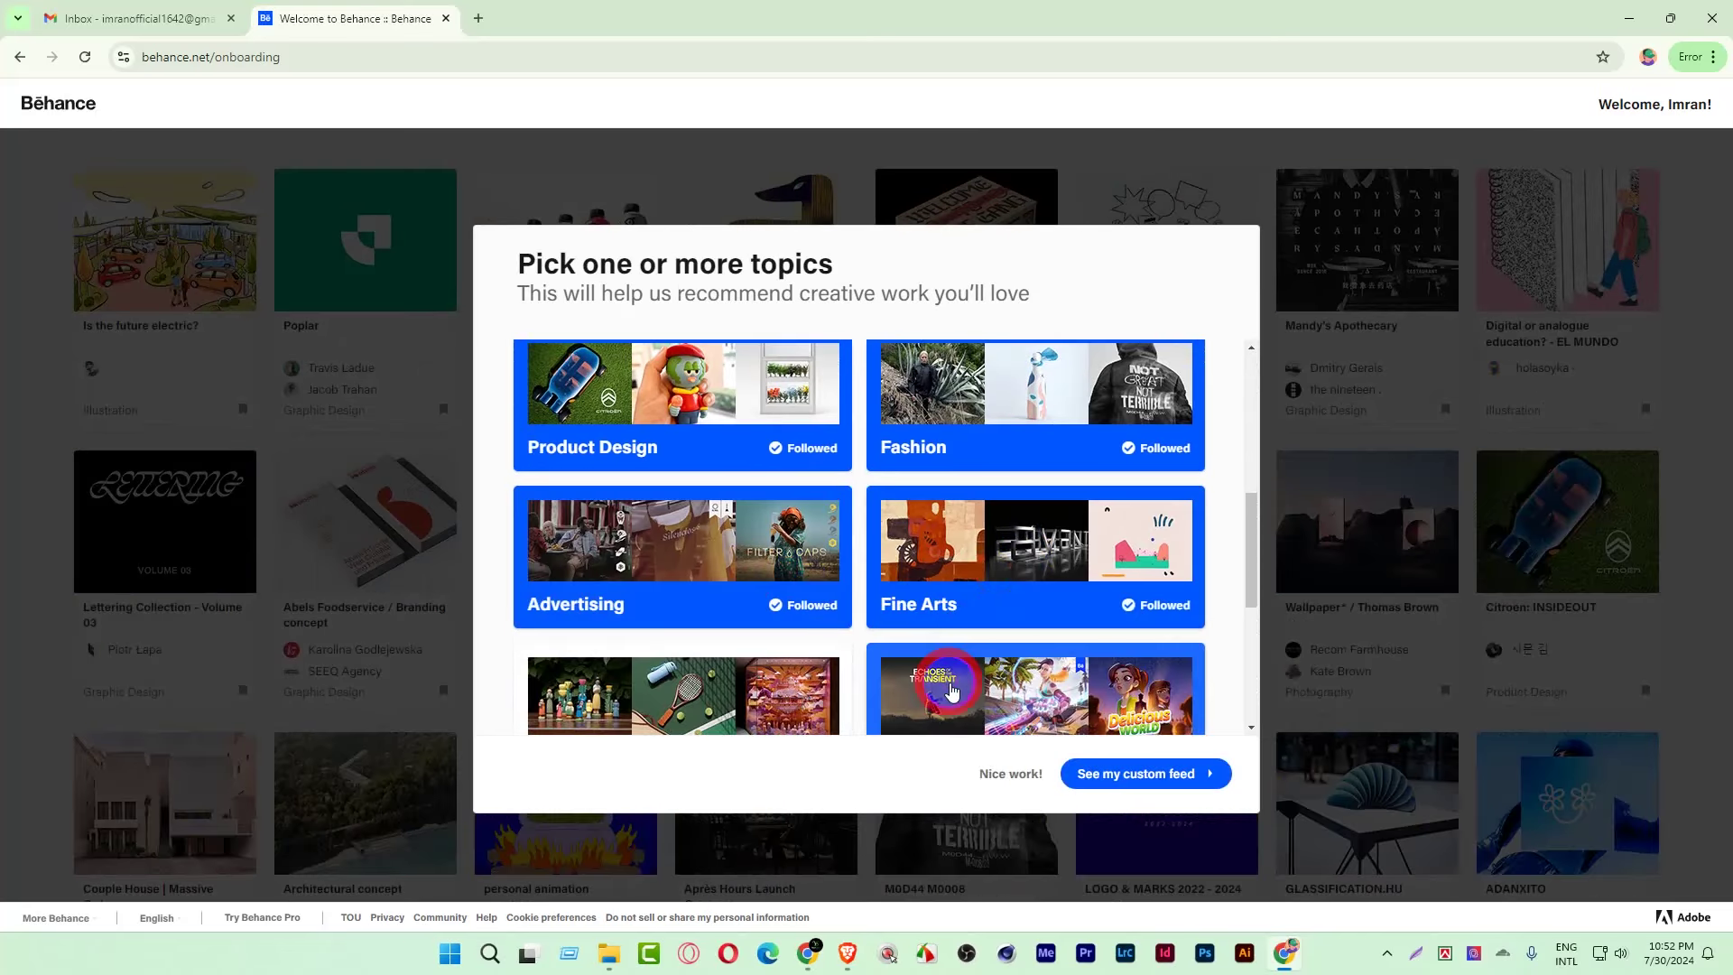
scroll(763, 619, "down", 2)
left_click(762, 619)
left_click(948, 623)
left_click(744, 629)
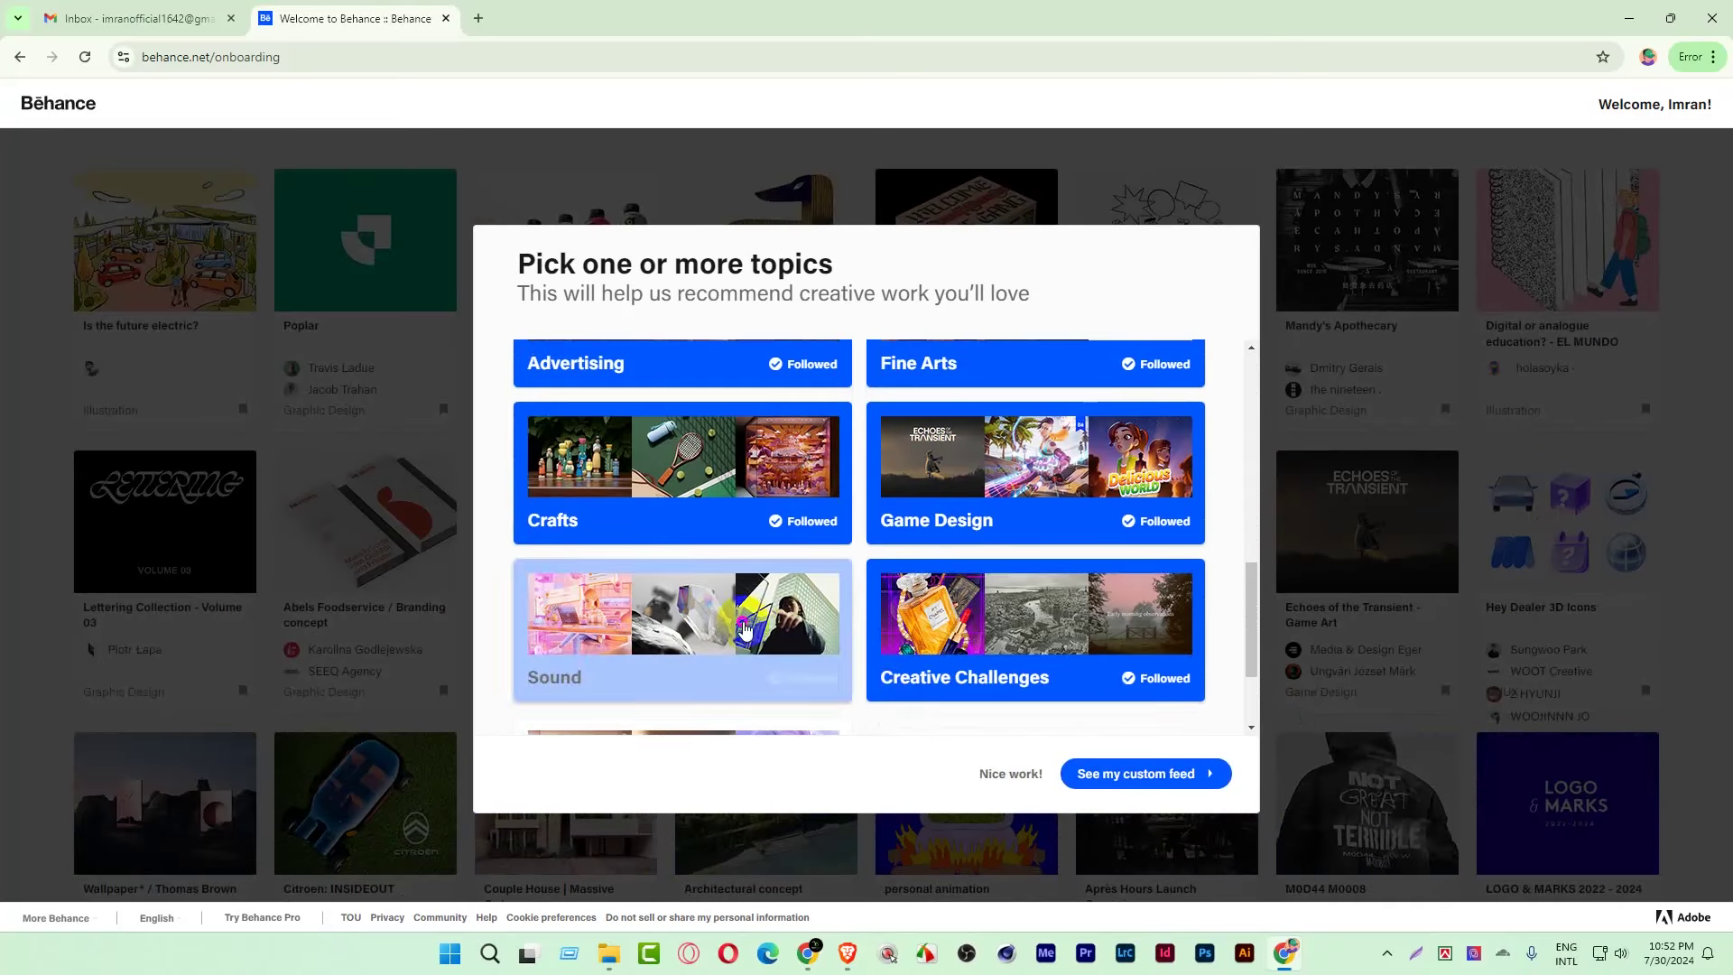
scroll(813, 623, "down", 2)
left_click(826, 614)
left_click(1146, 774)
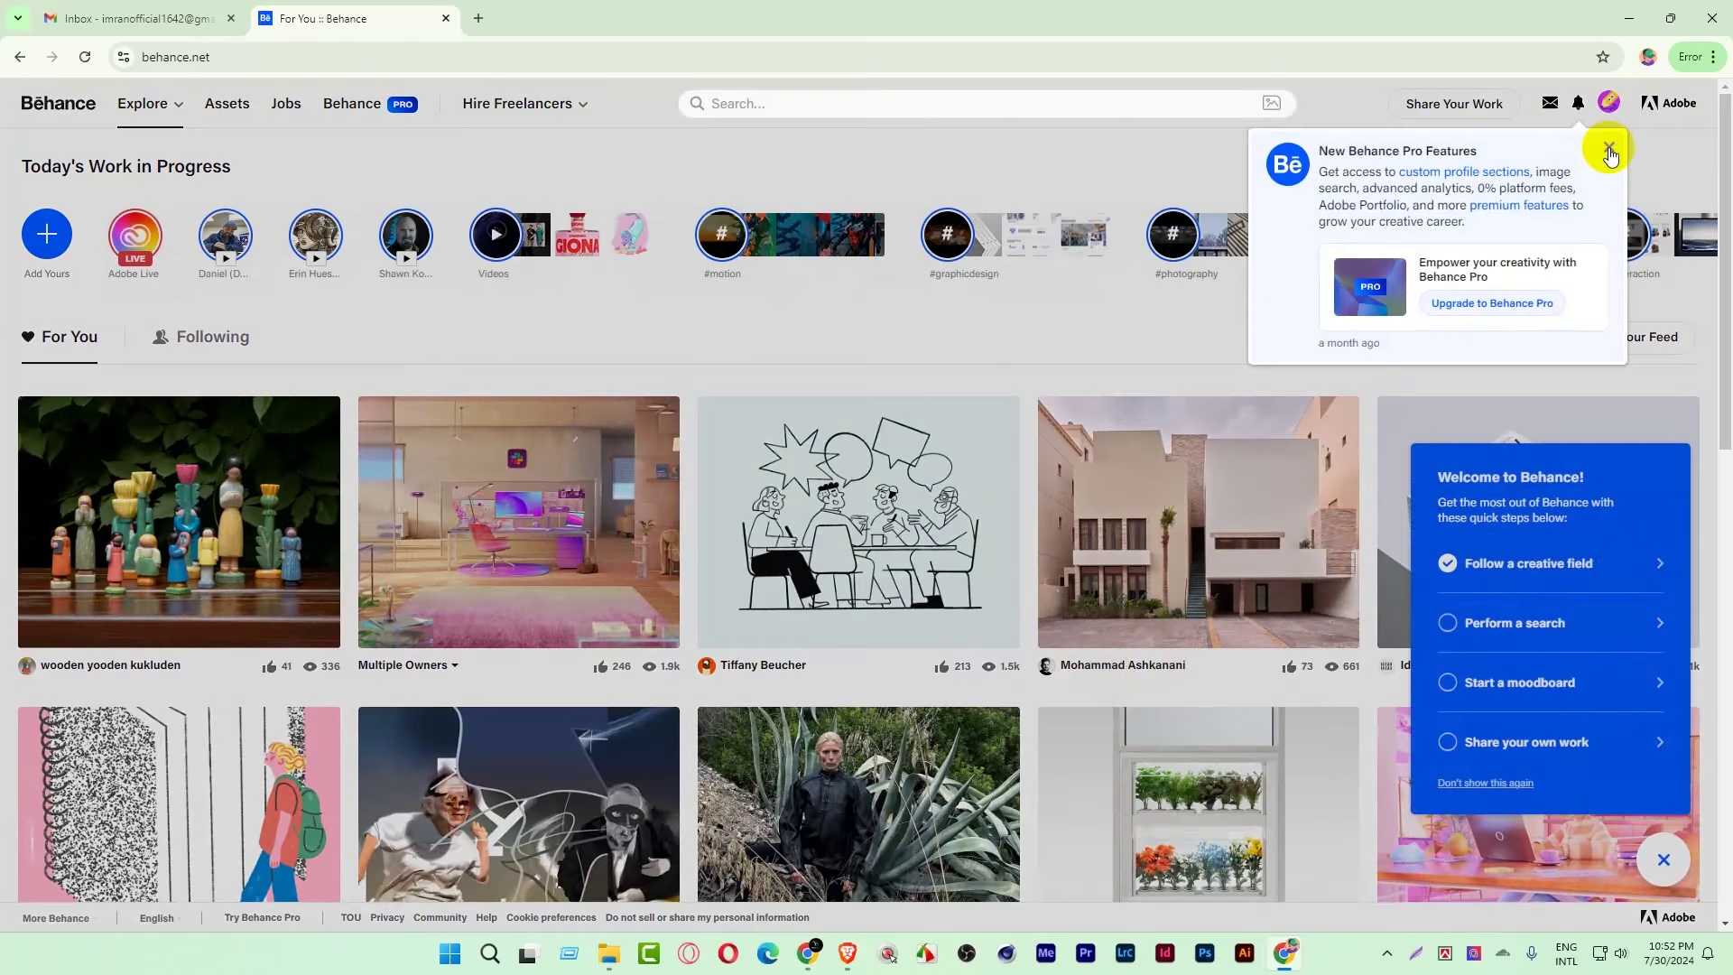
Close the Behance Pro announcement and open the avatar's account menu.
left_click(1609, 147)
left_click(1608, 105)
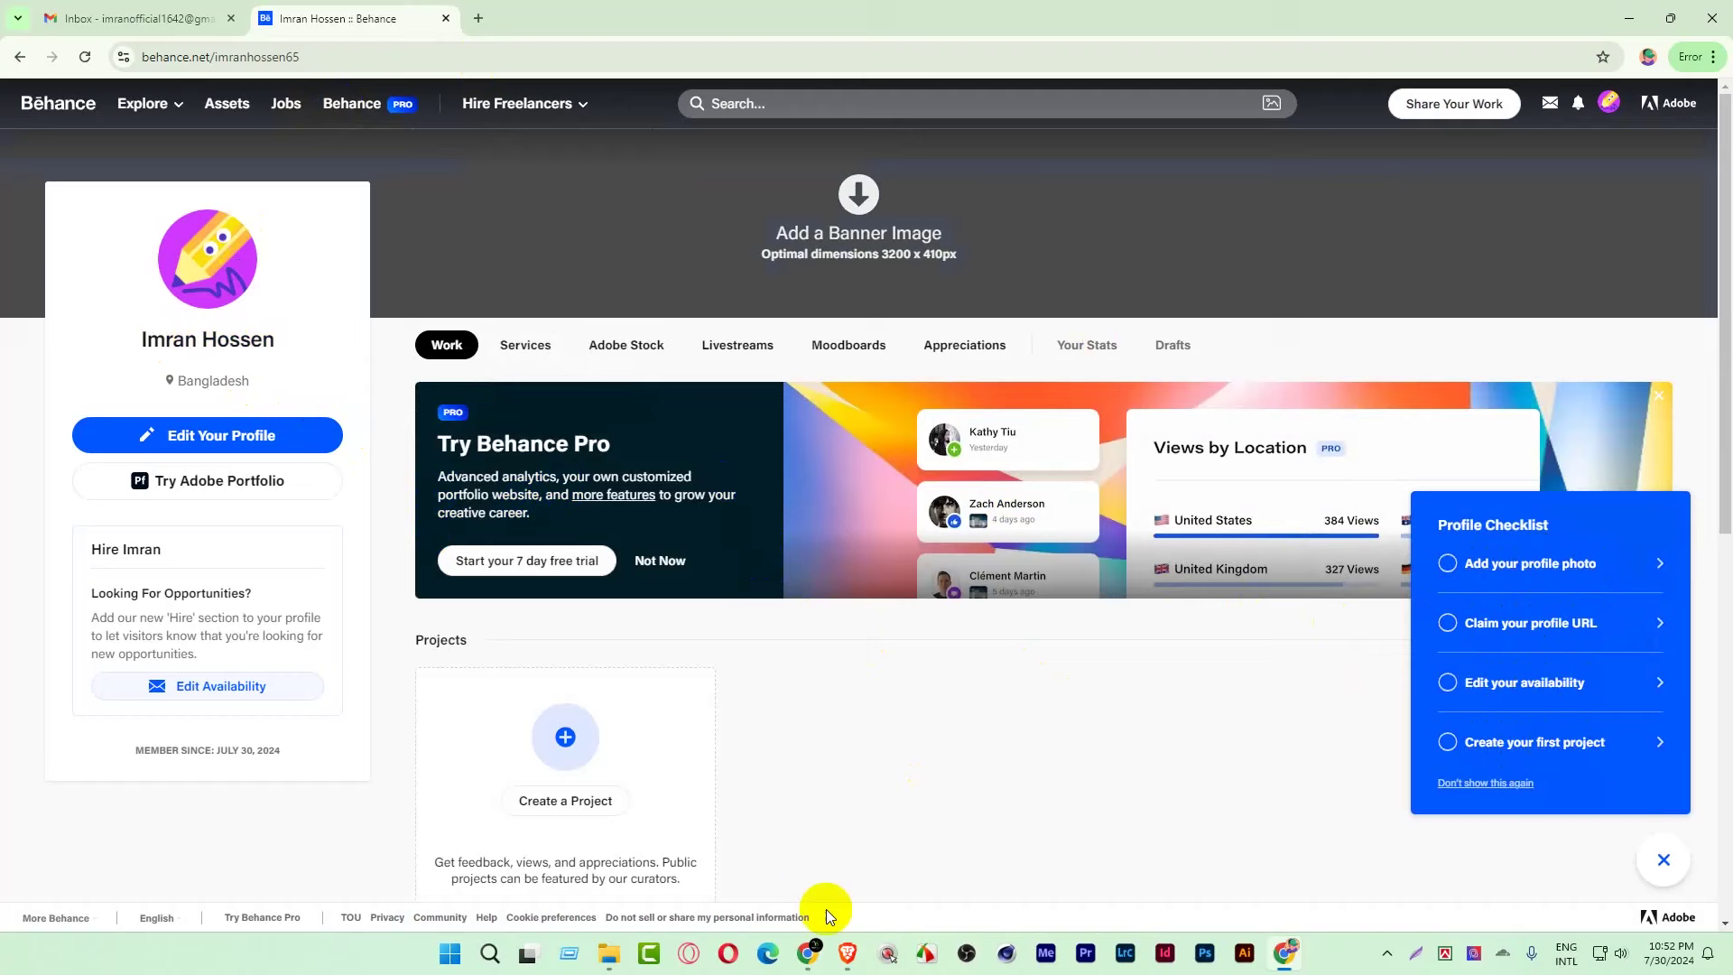
left_click(808, 952)
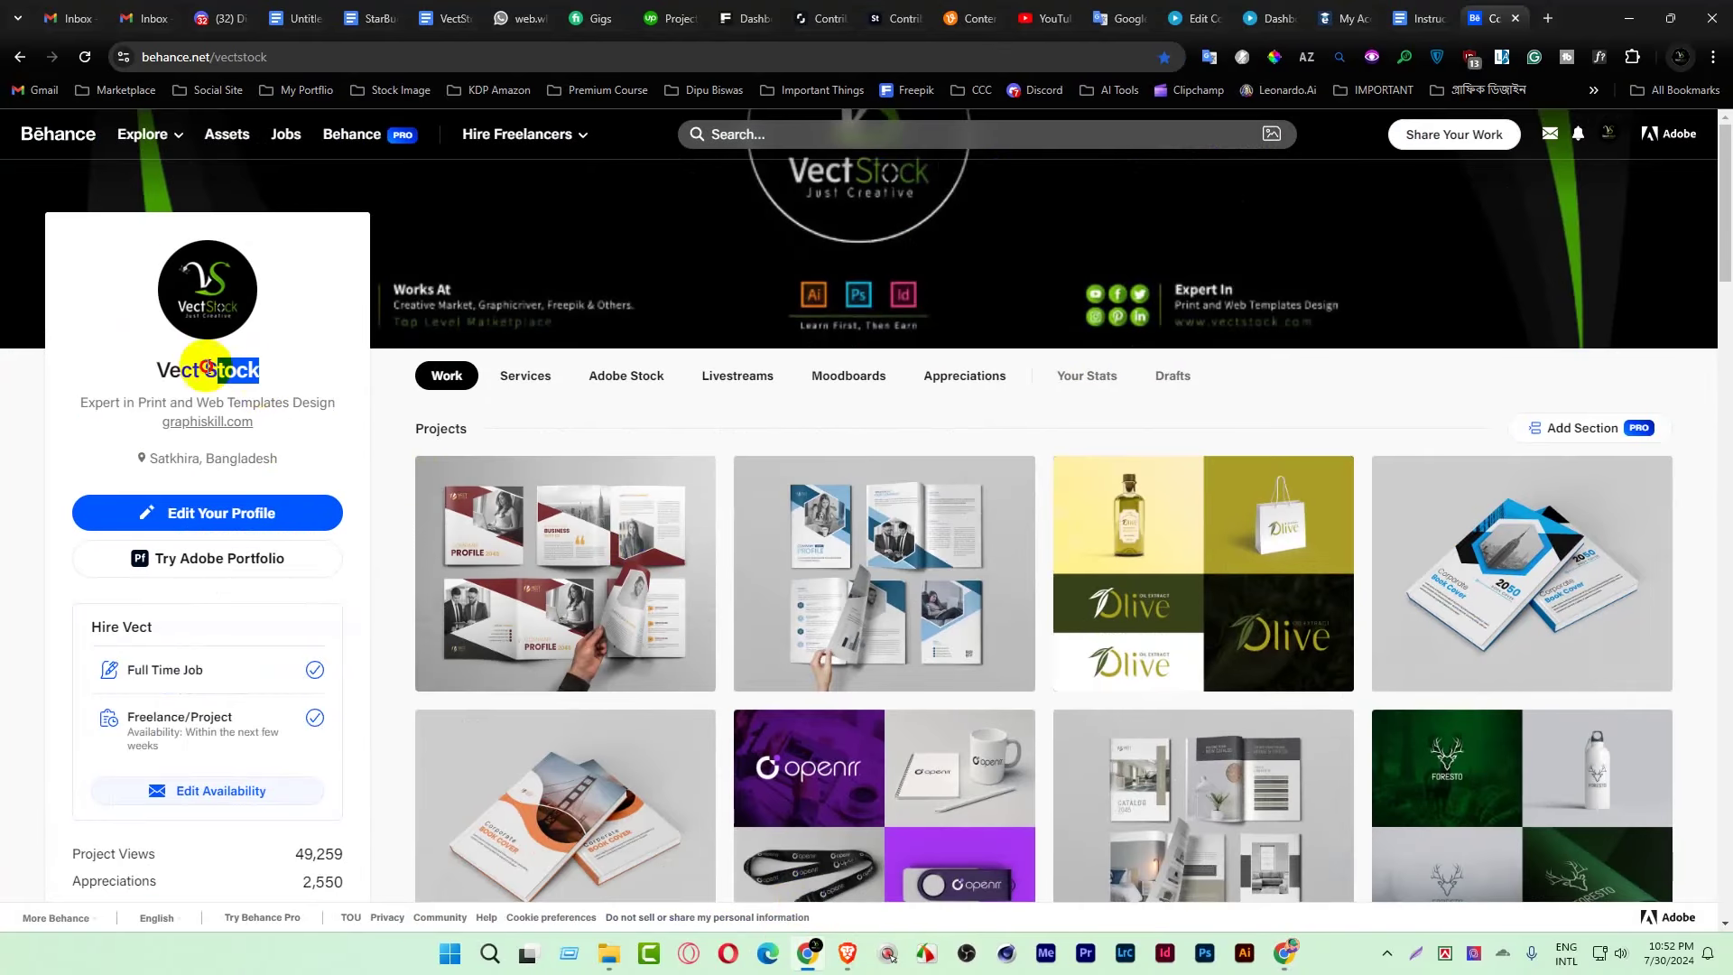
mouse_move(253, 373)
left_mouse_down()
mouse_move(118, 356)
mouse_move(264, 377)
left_mouse_up()
left_click(117, 355)
left_click(280, 372)
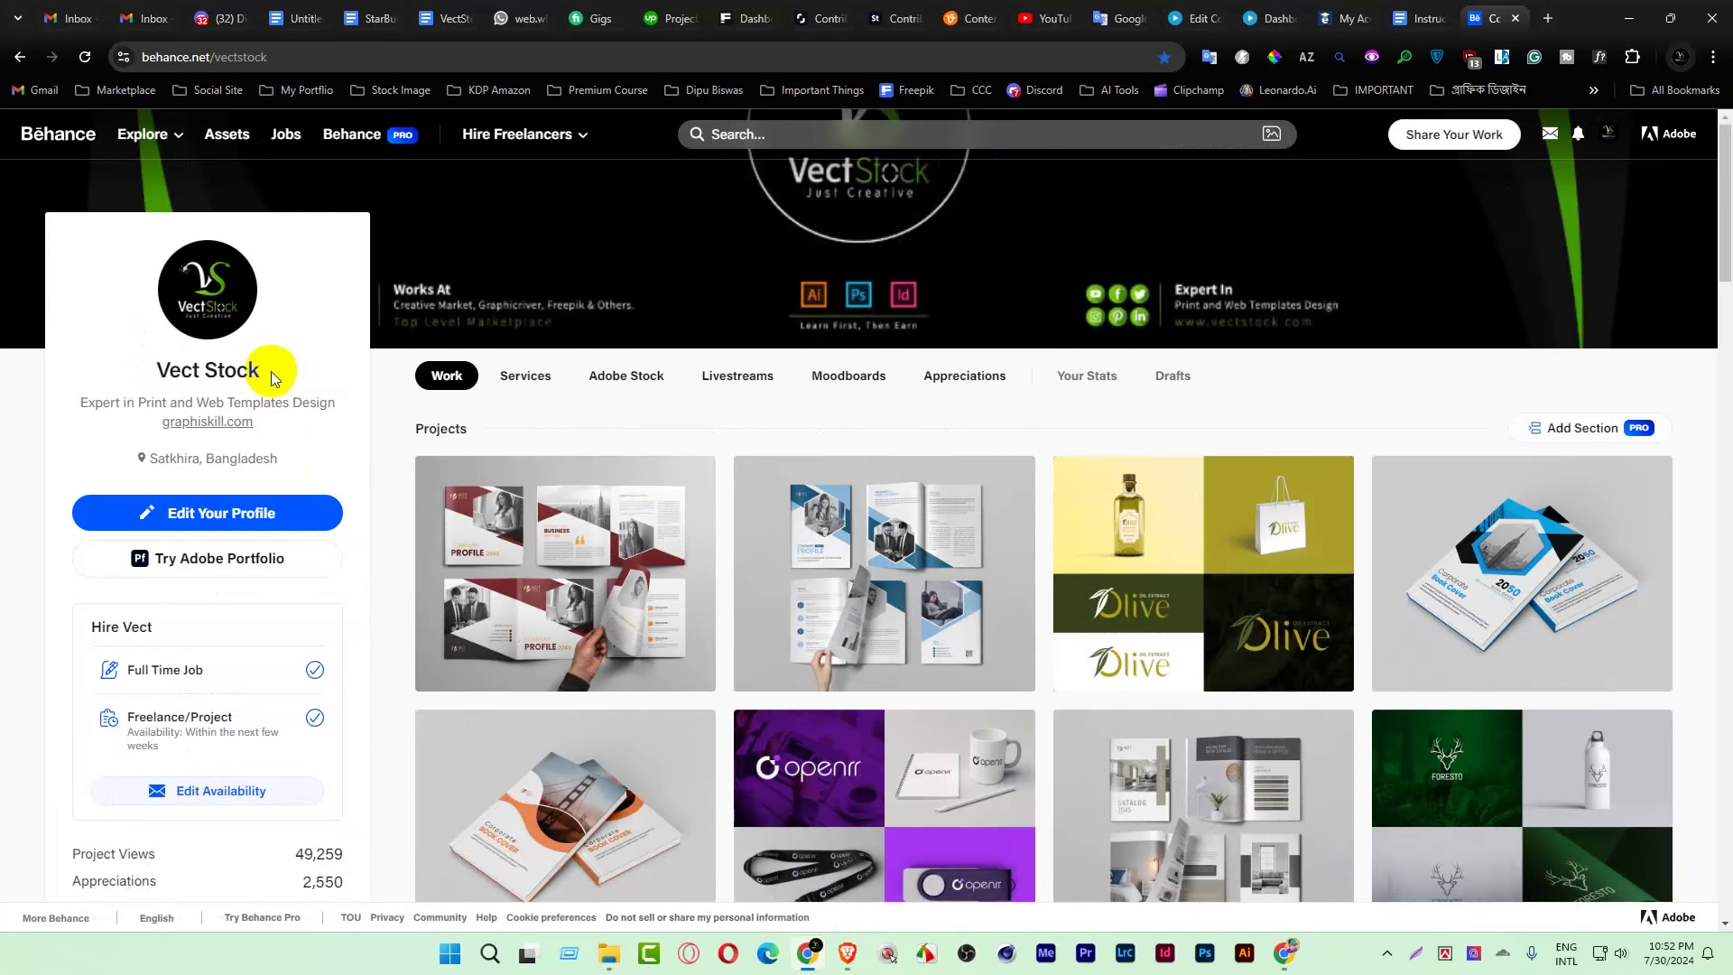
left_click_drag(271, 371, 135, 370)
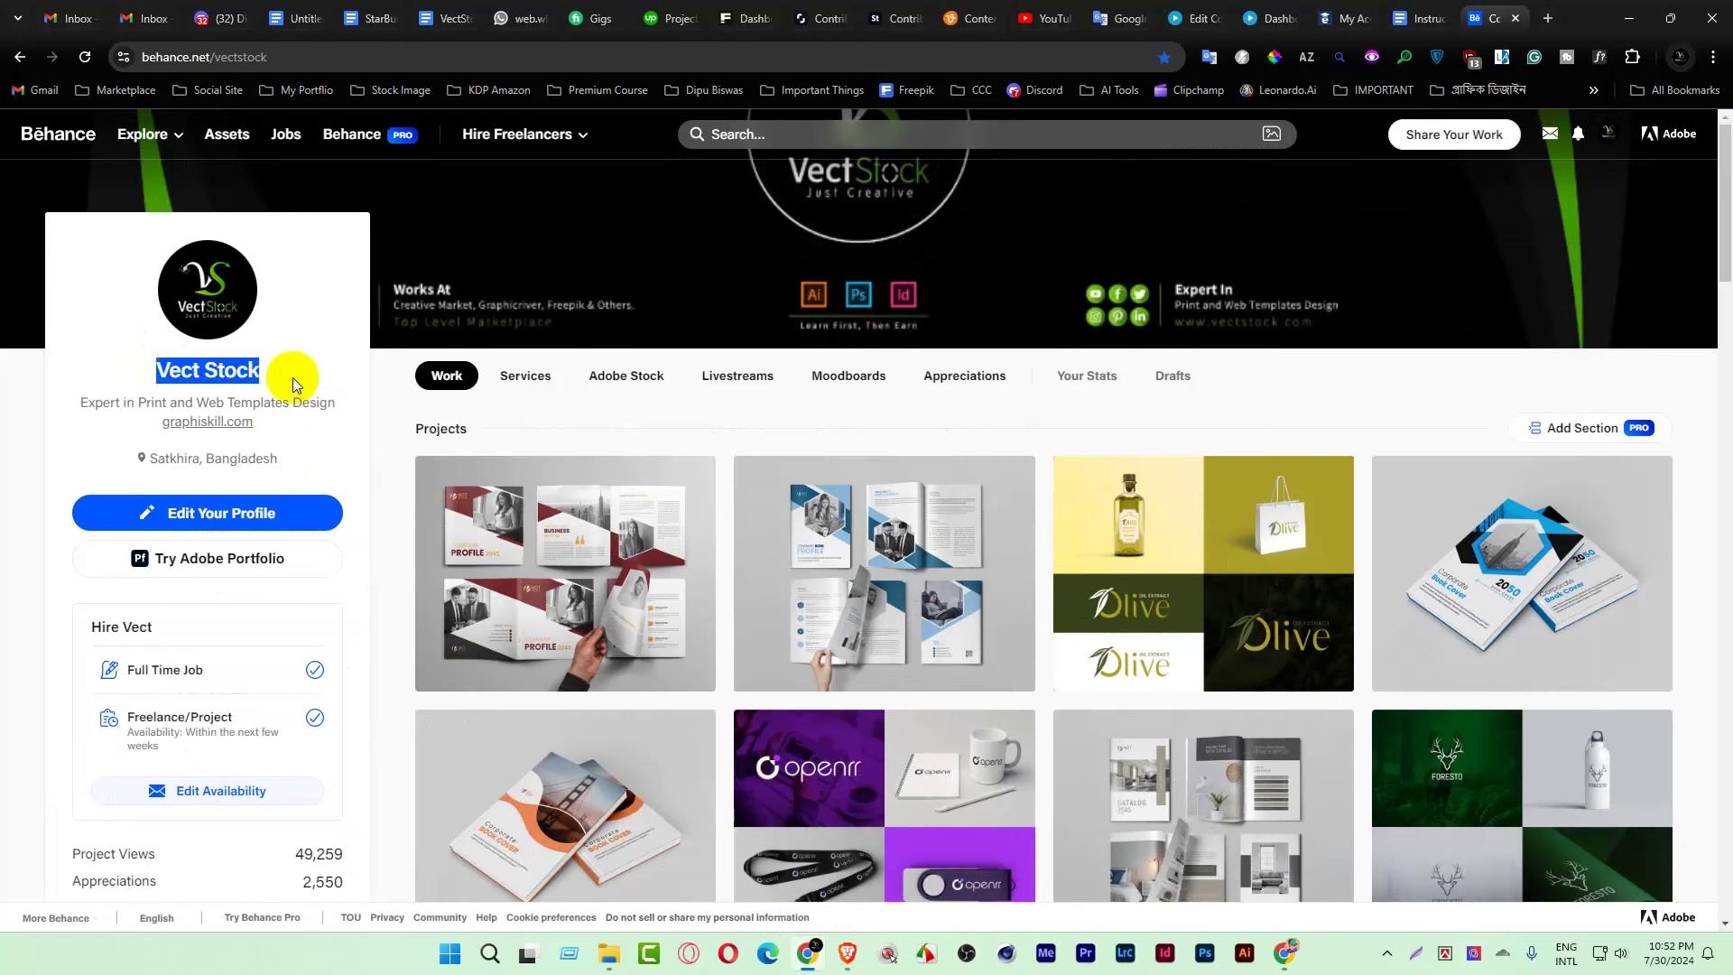
left_click(269, 374)
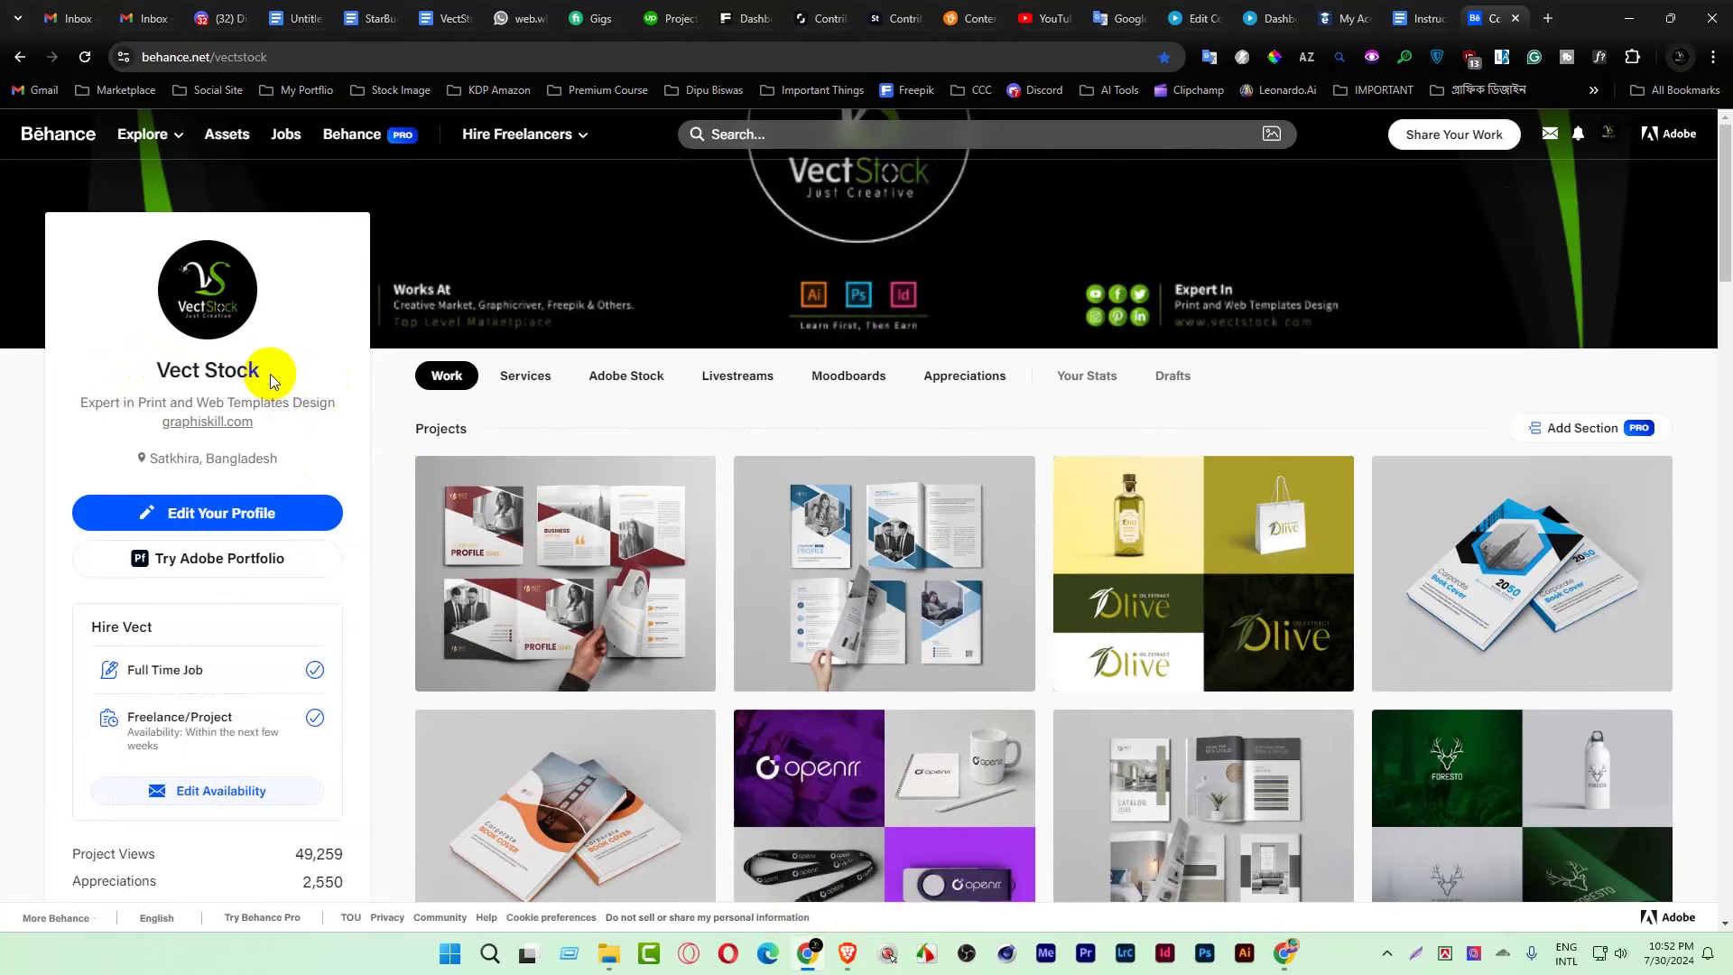
left_click(1651, 11)
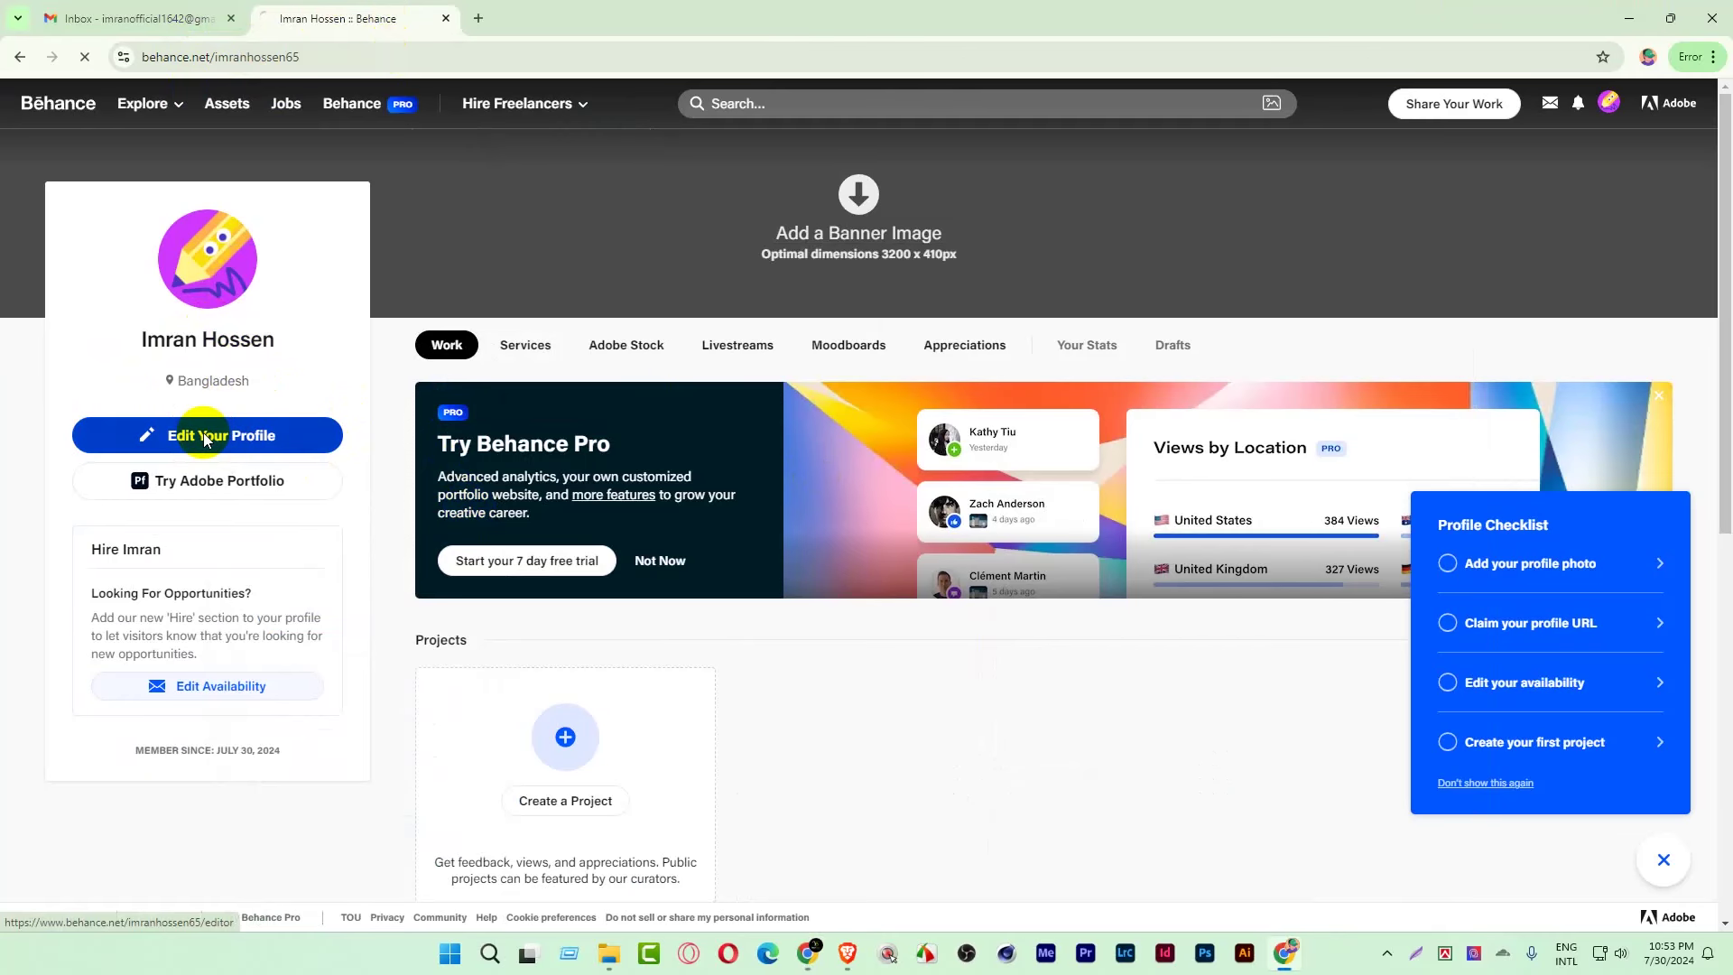
In the profile editor, change the first name to 'gfx' and last name to 'run'.
left_click(206, 441)
left_click_drag(928, 316, 849, 311)
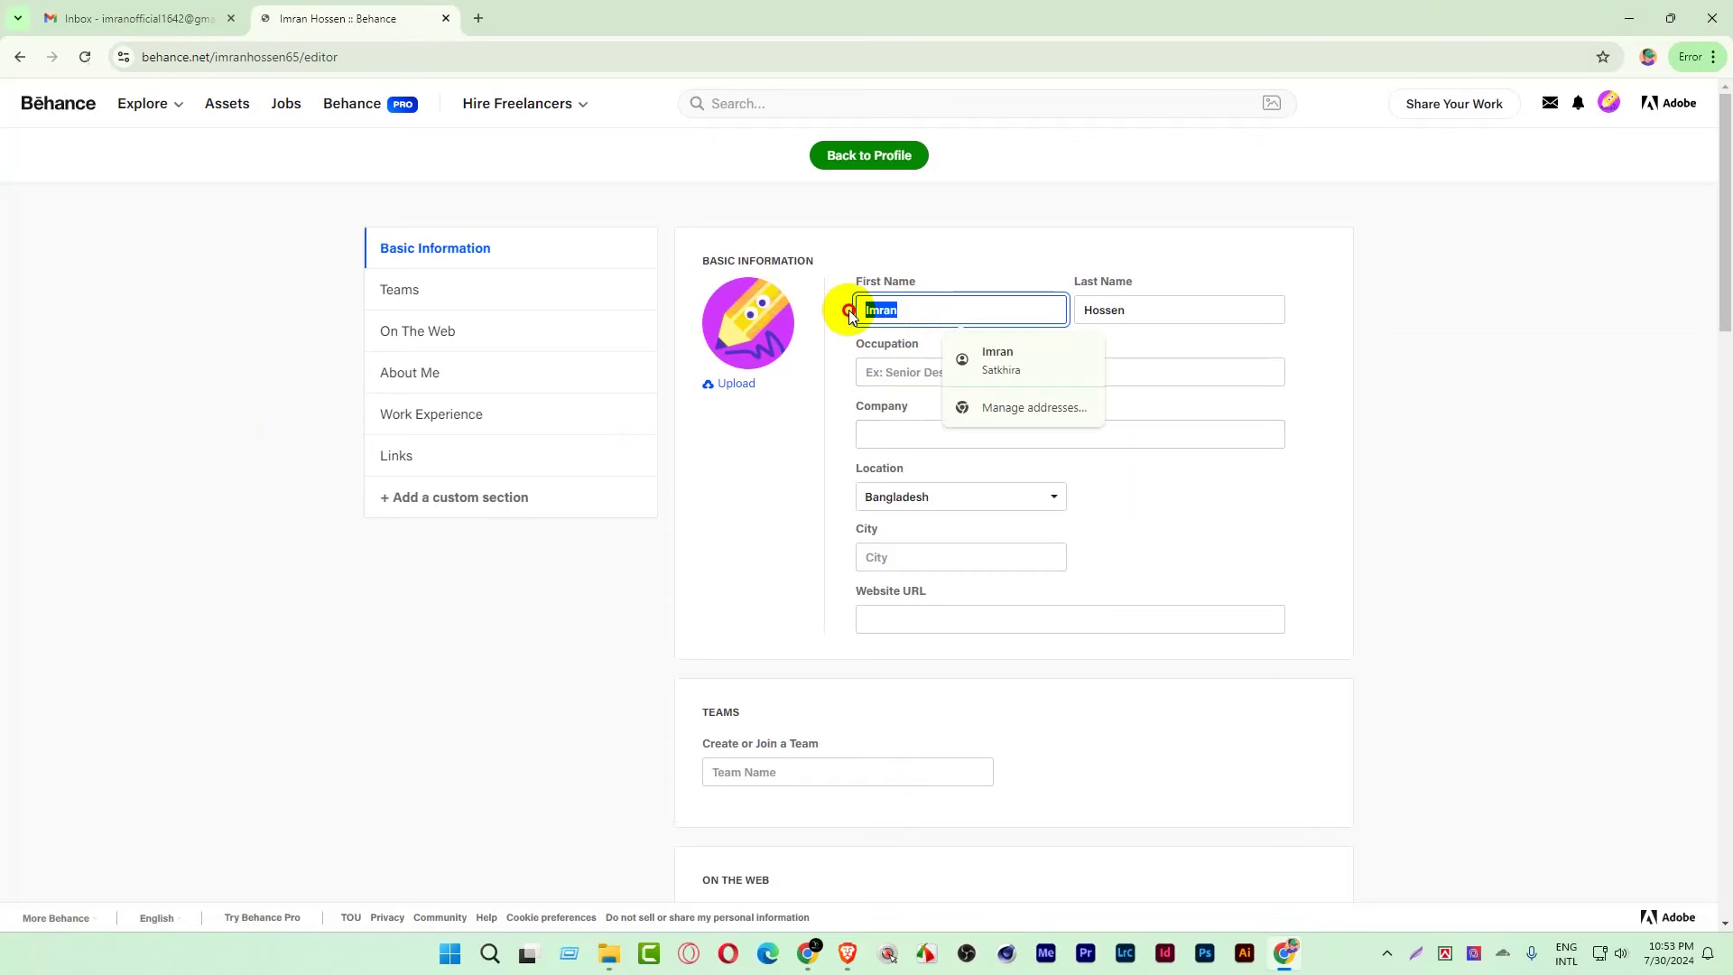
type("g")
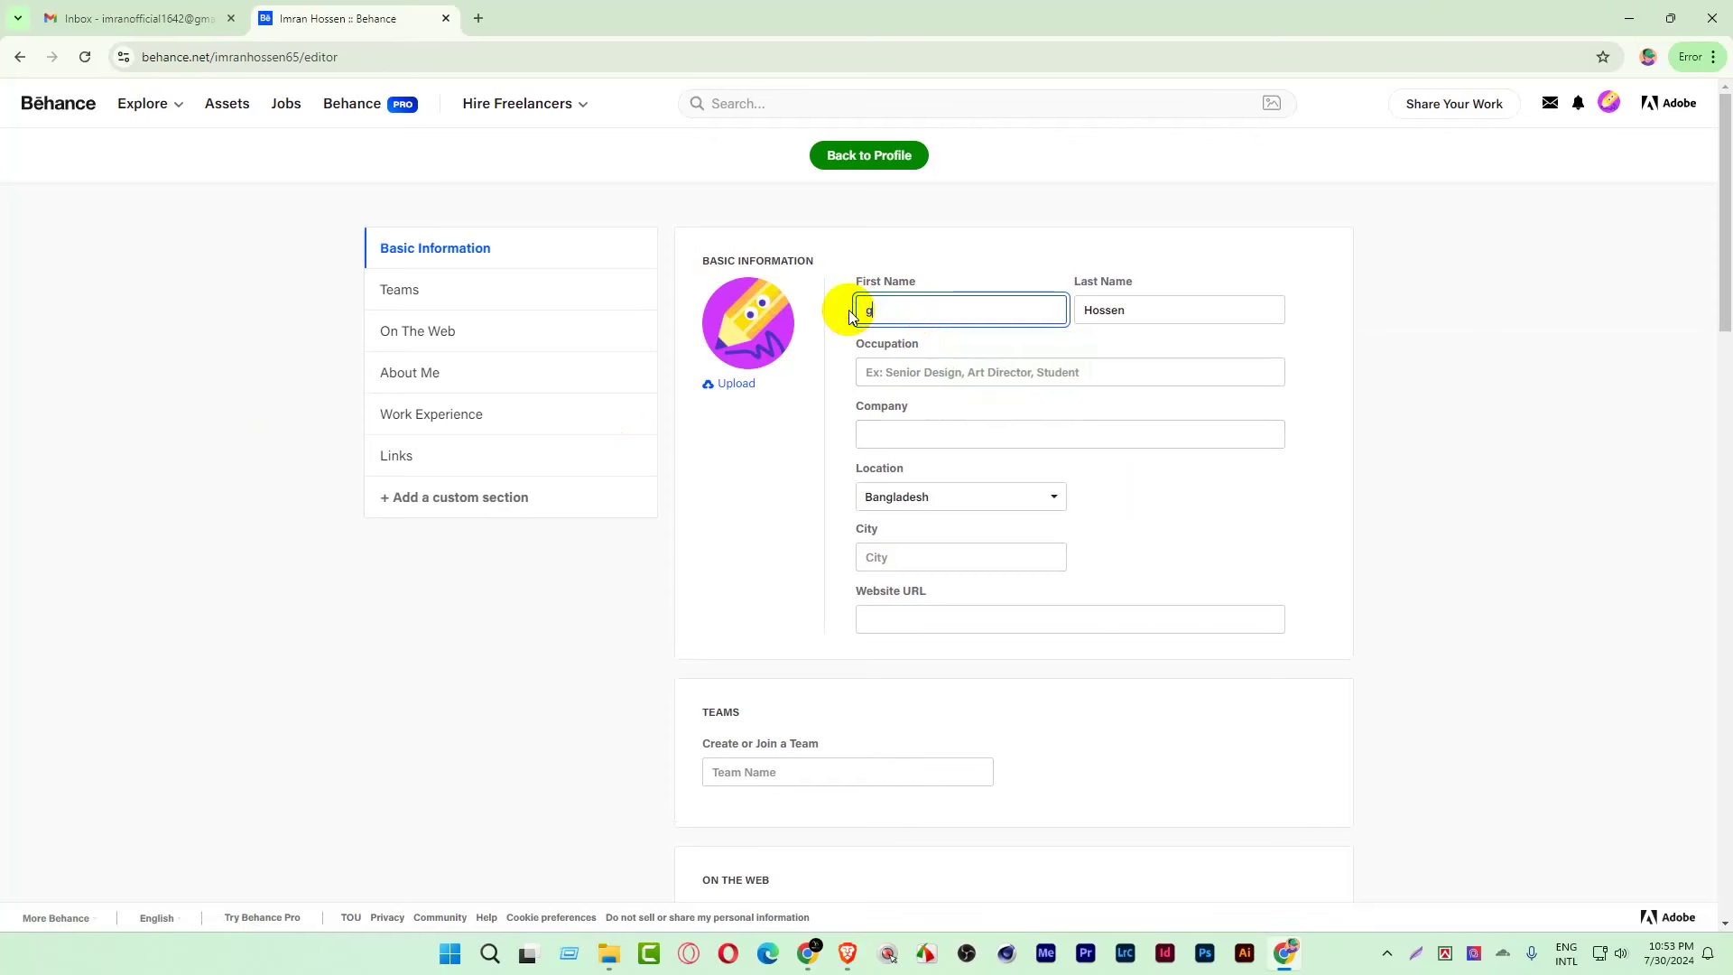
type("fx")
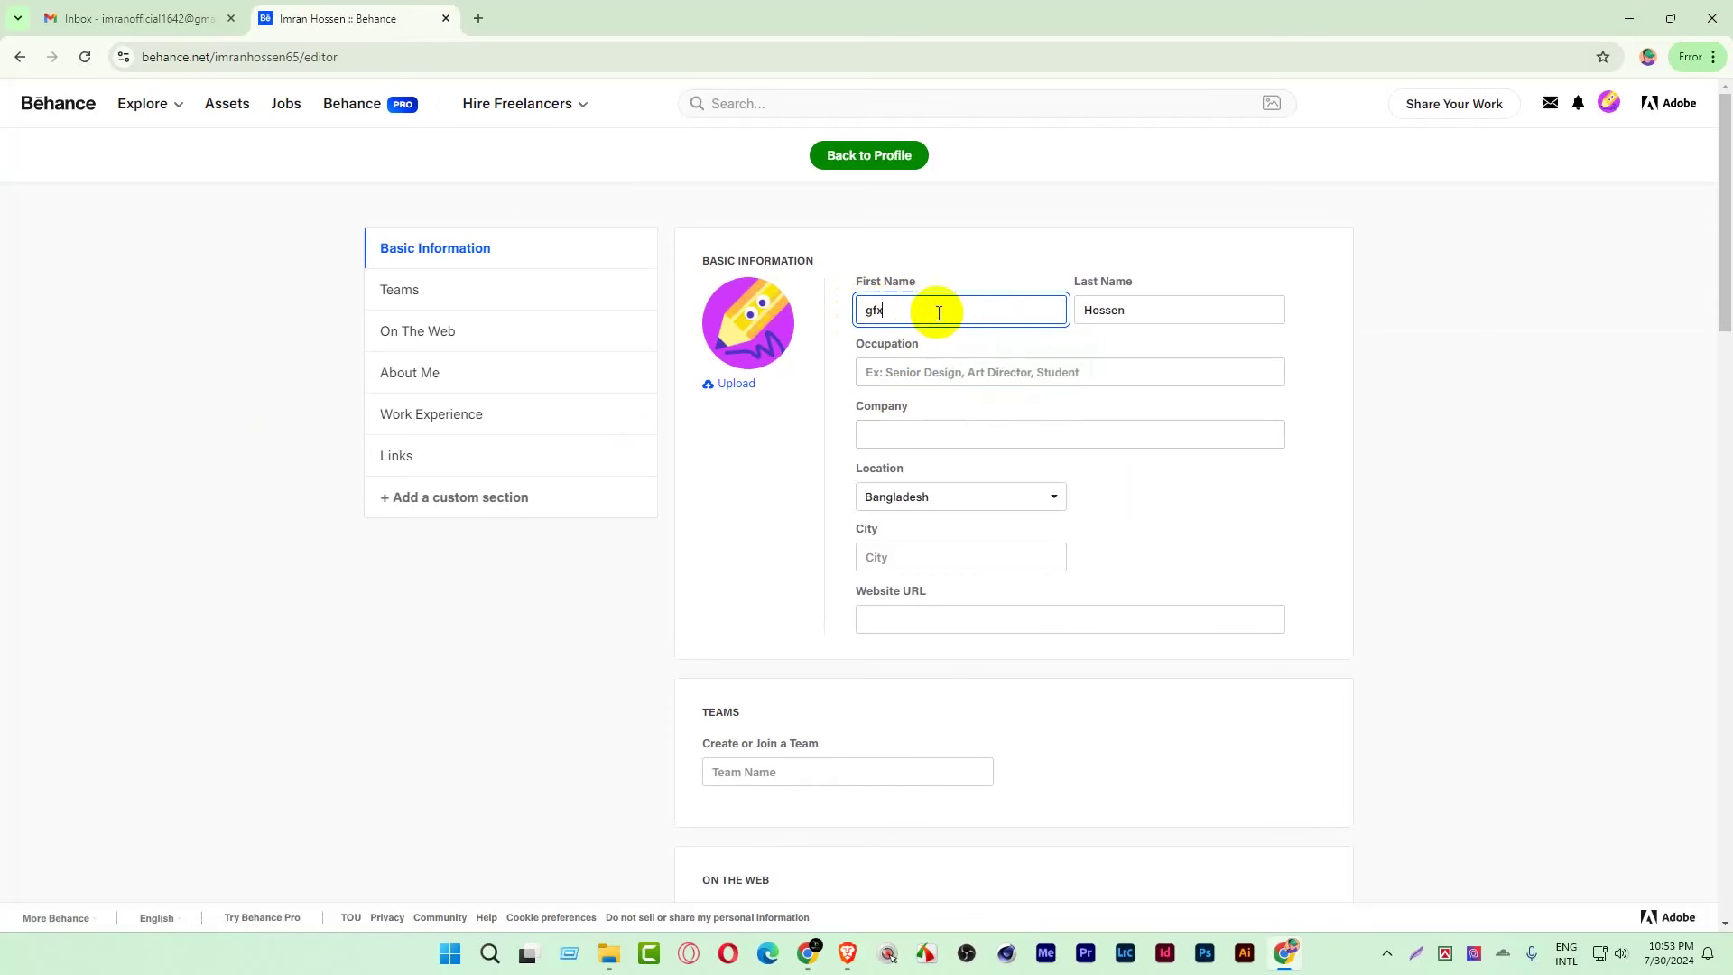
double_click(1161, 317)
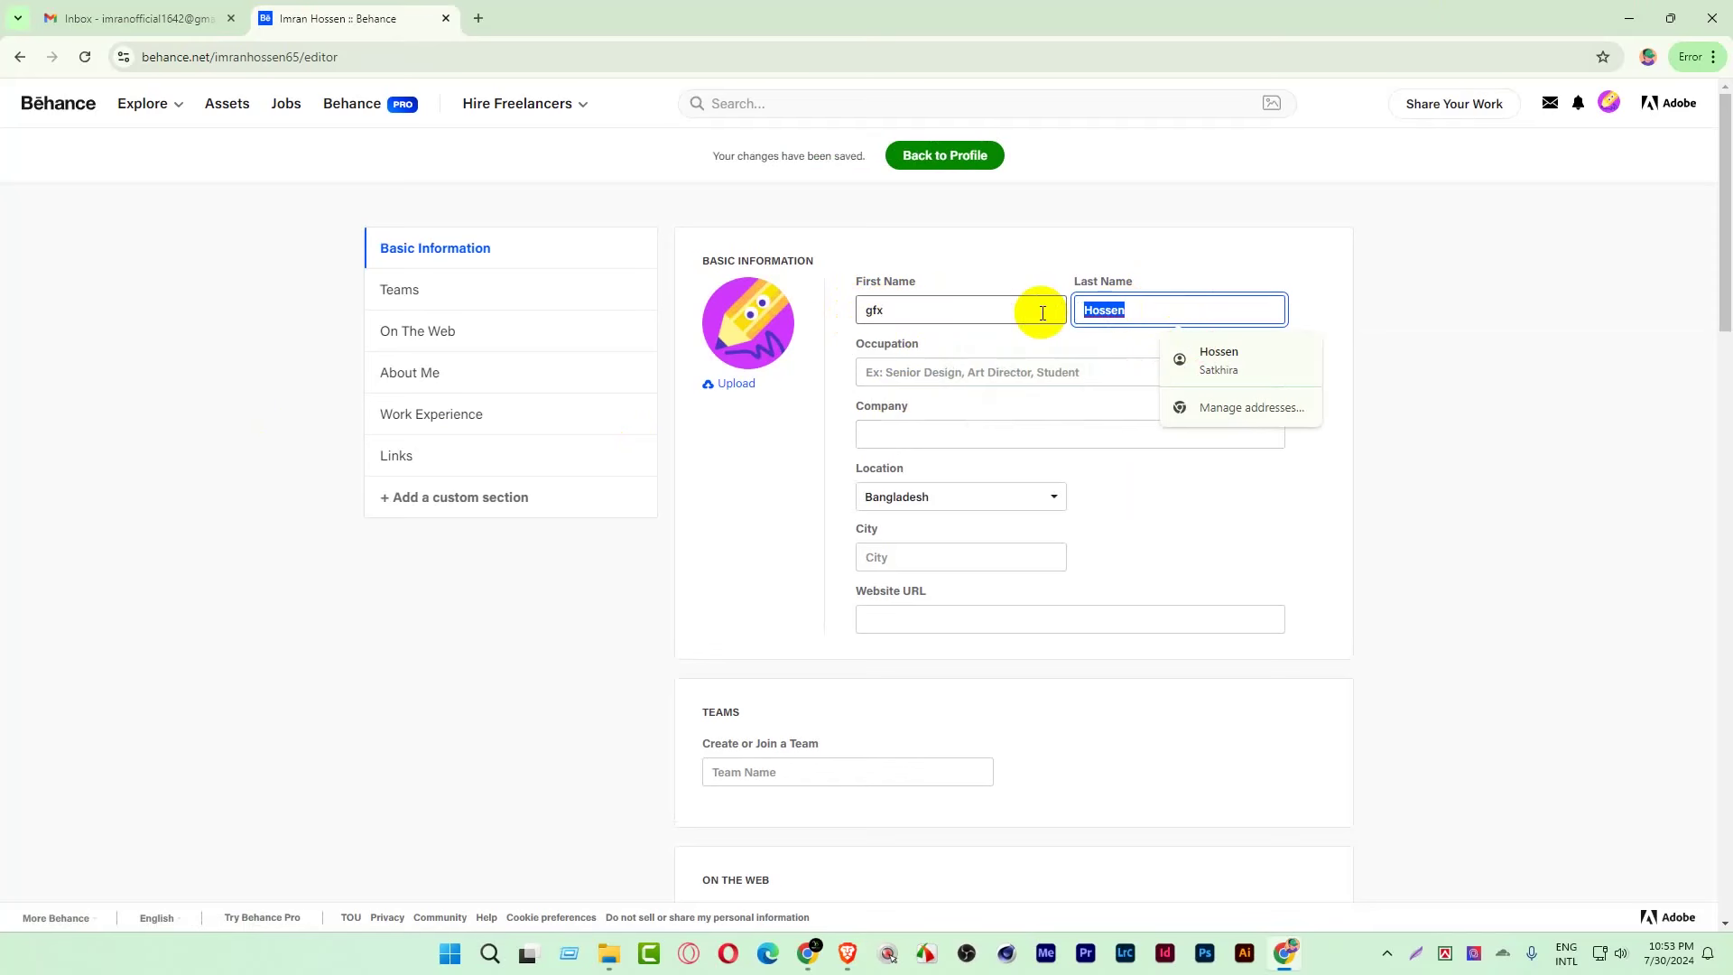
type("run")
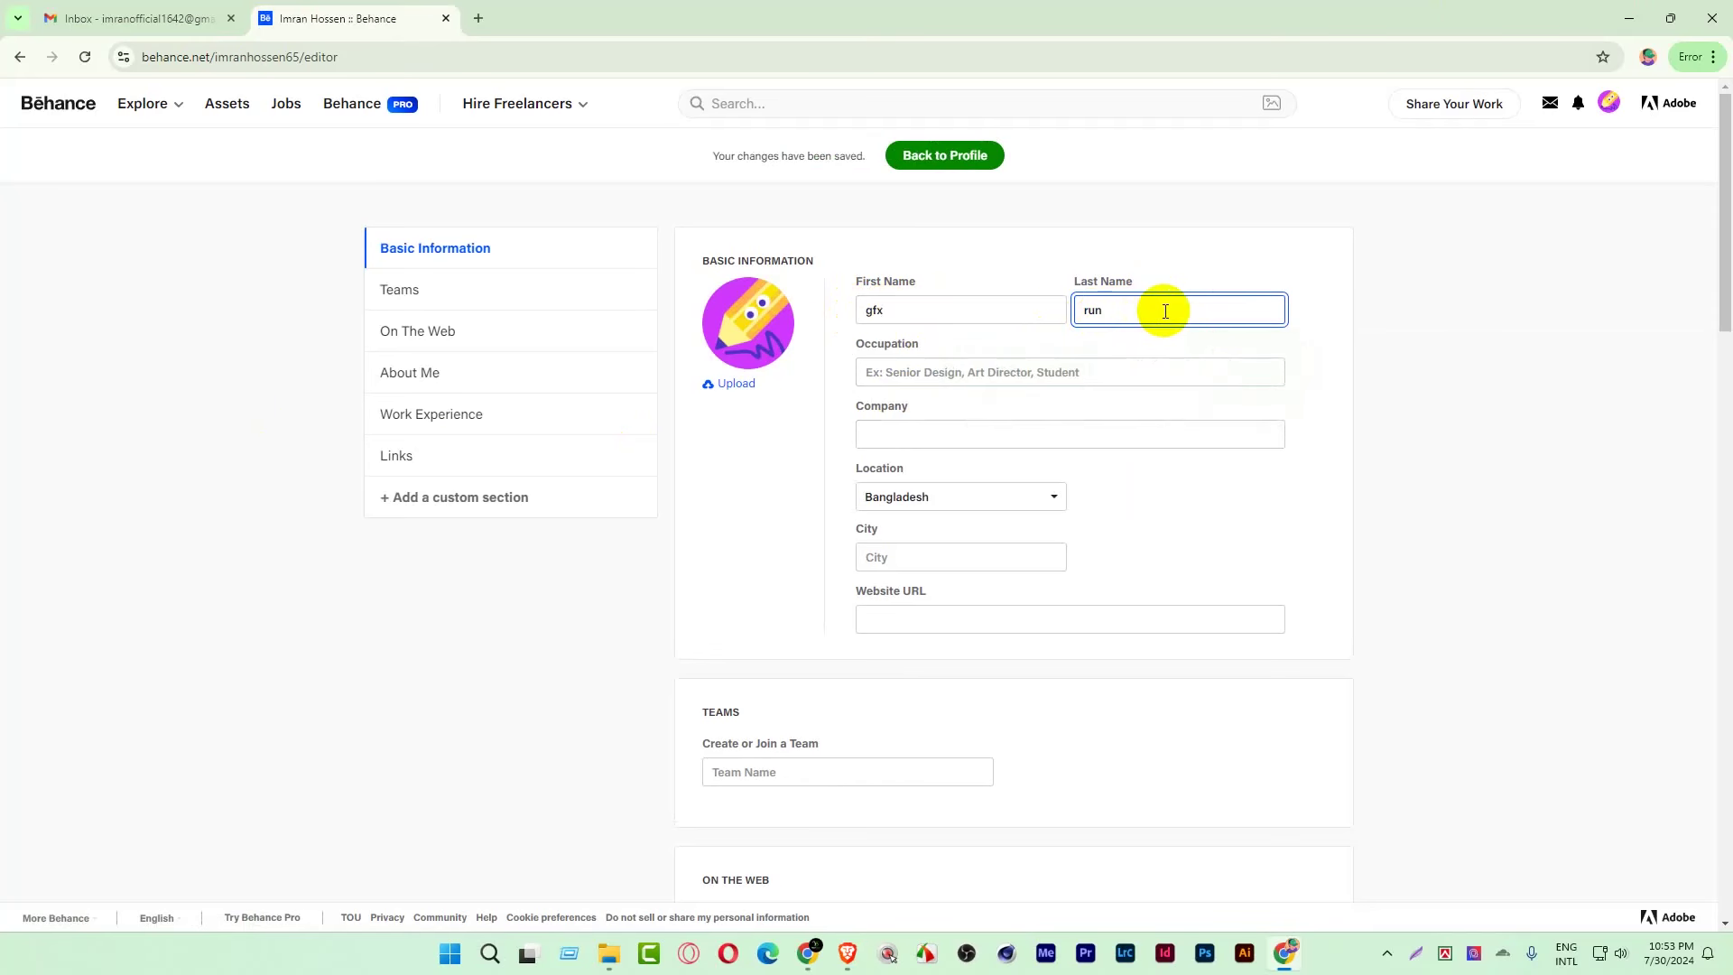
Set the occupation to Professional Graphic Designer and save the profile edits.
left_click(953, 366)
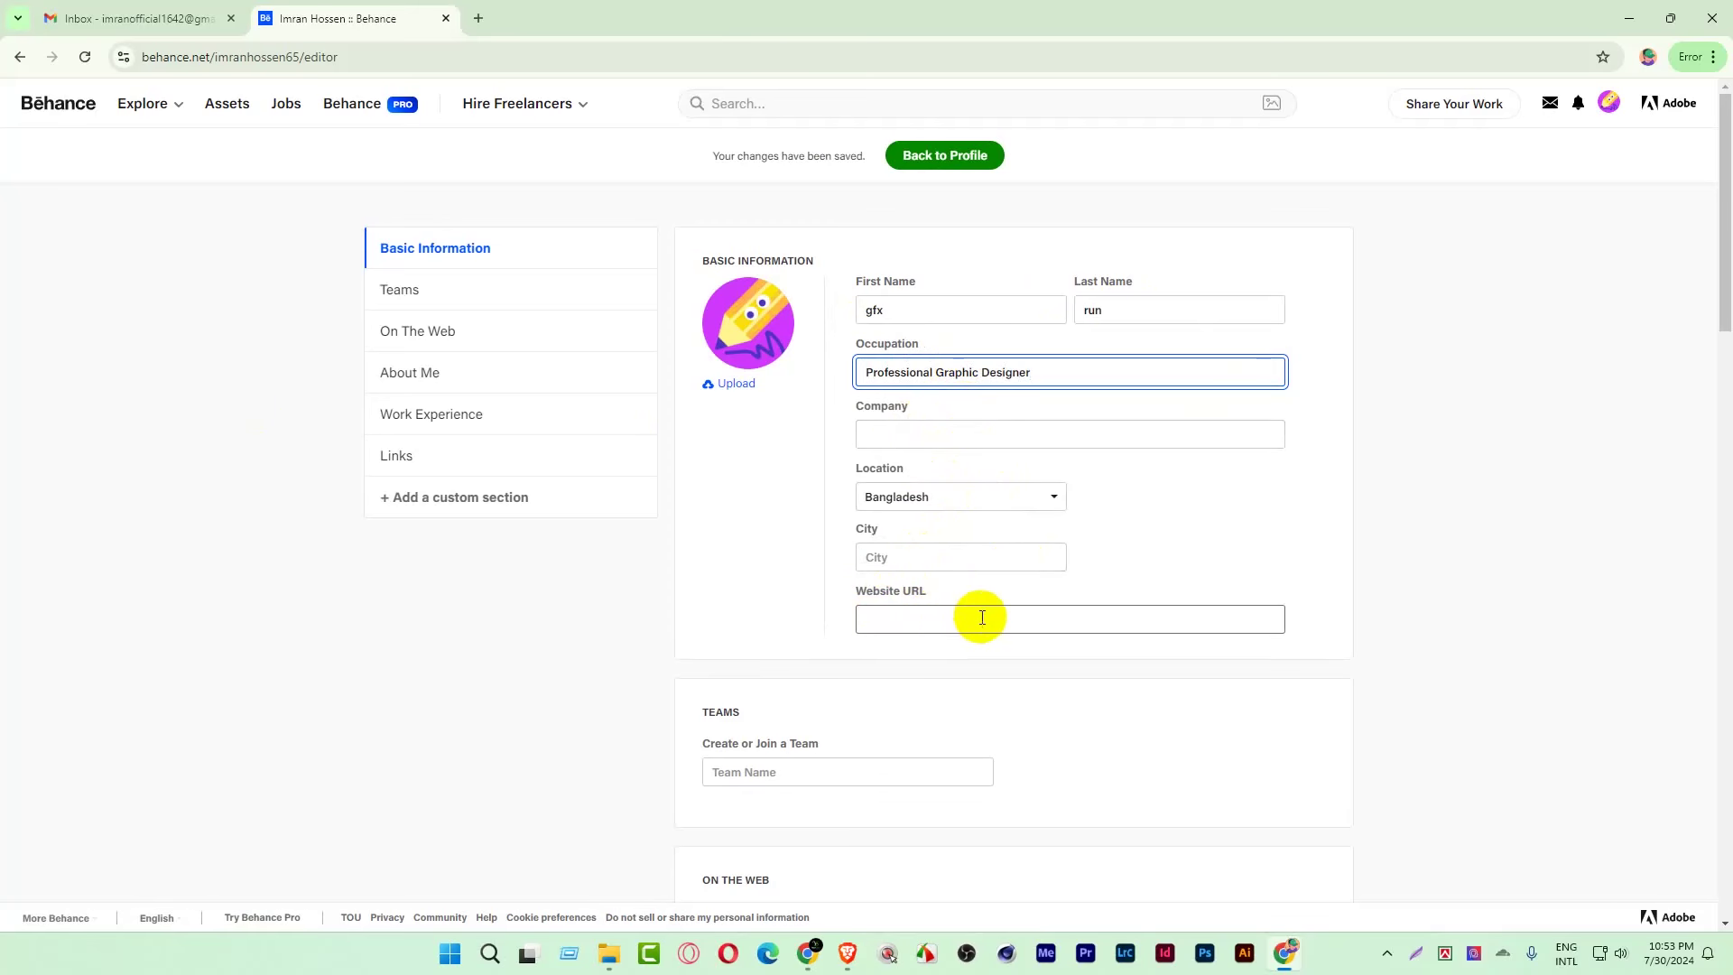
scroll(989, 623, "down", 3)
scroll(998, 632, "down", 3)
scroll(982, 677, "up", 2)
scroll(952, 673, "down", 3)
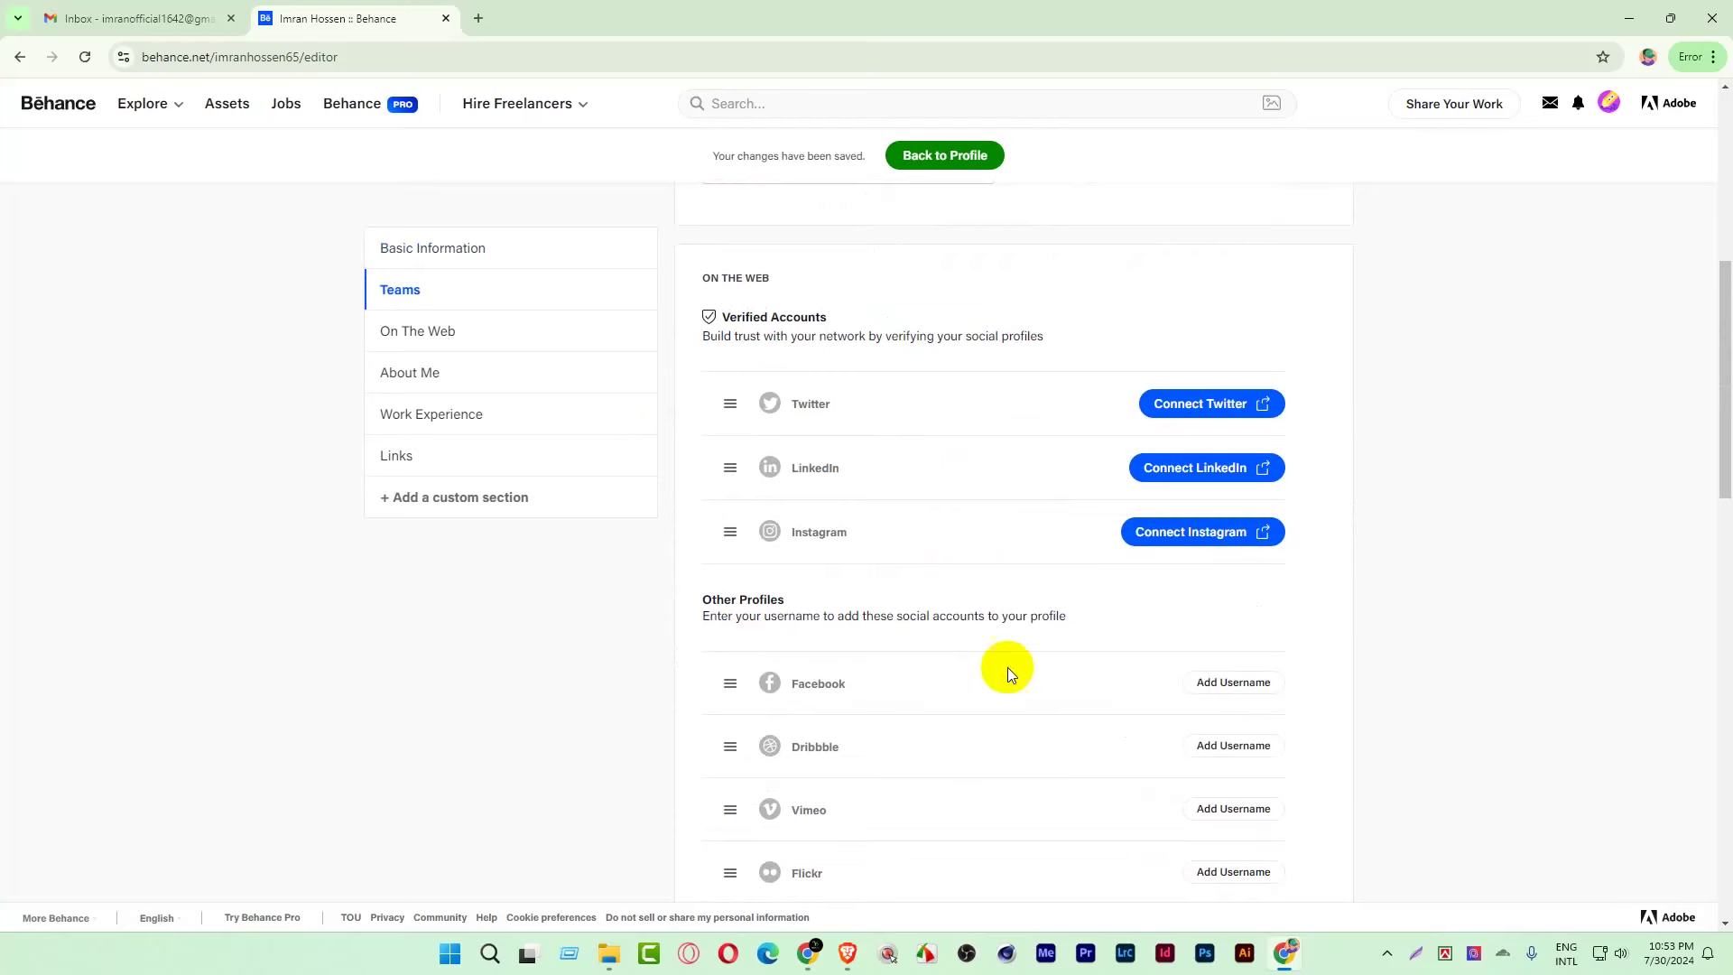
scroll(1029, 654, "down", 5)
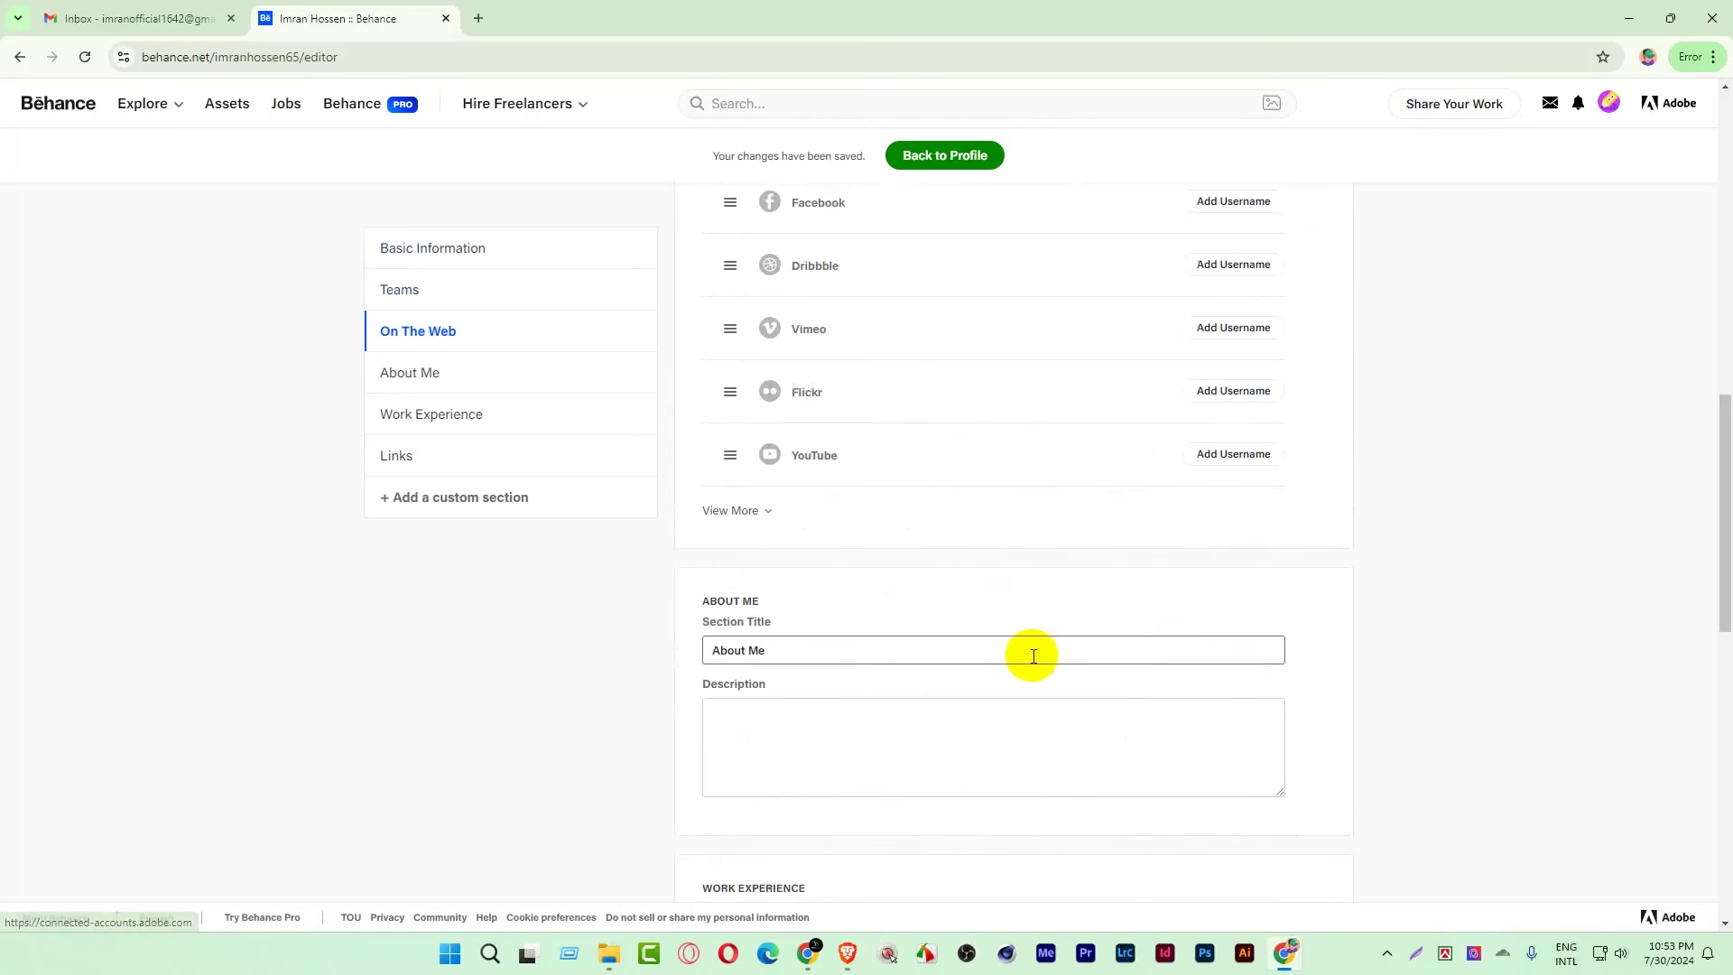
scroll(1022, 669, "up", 8)
scroll(1022, 668, "up", 4)
left_click(943, 158)
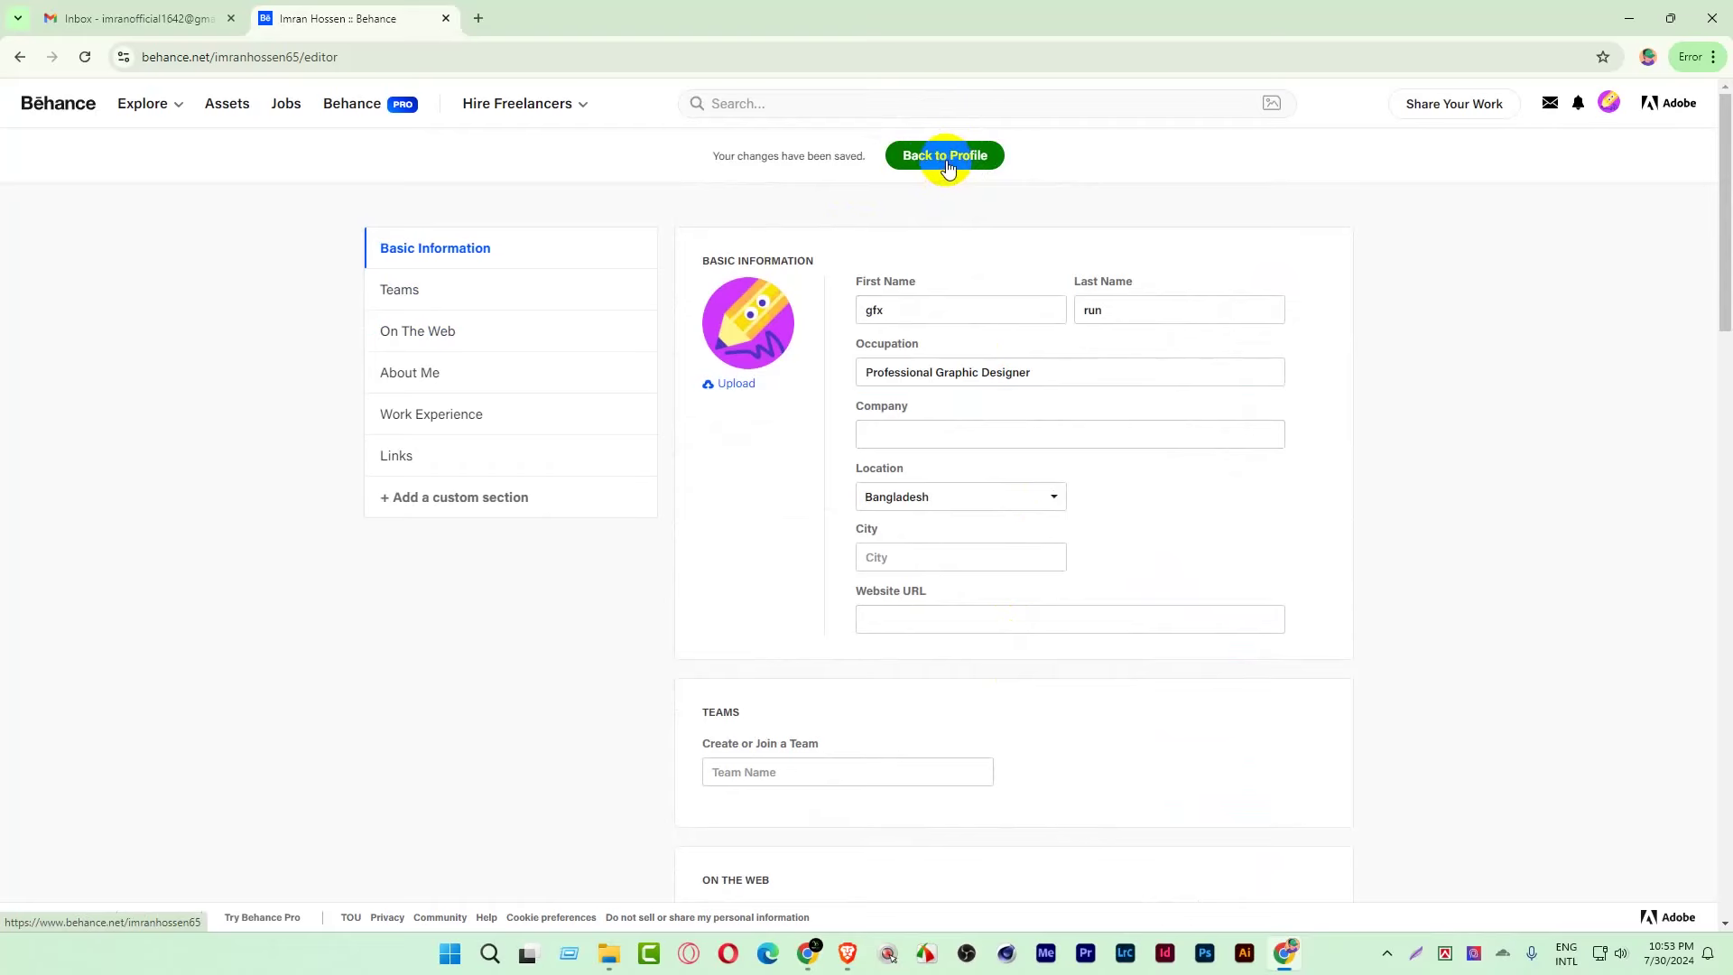
Replace the default username with gfxrun and save the custom URL behance.net/gfxrun.
left_click(946, 166)
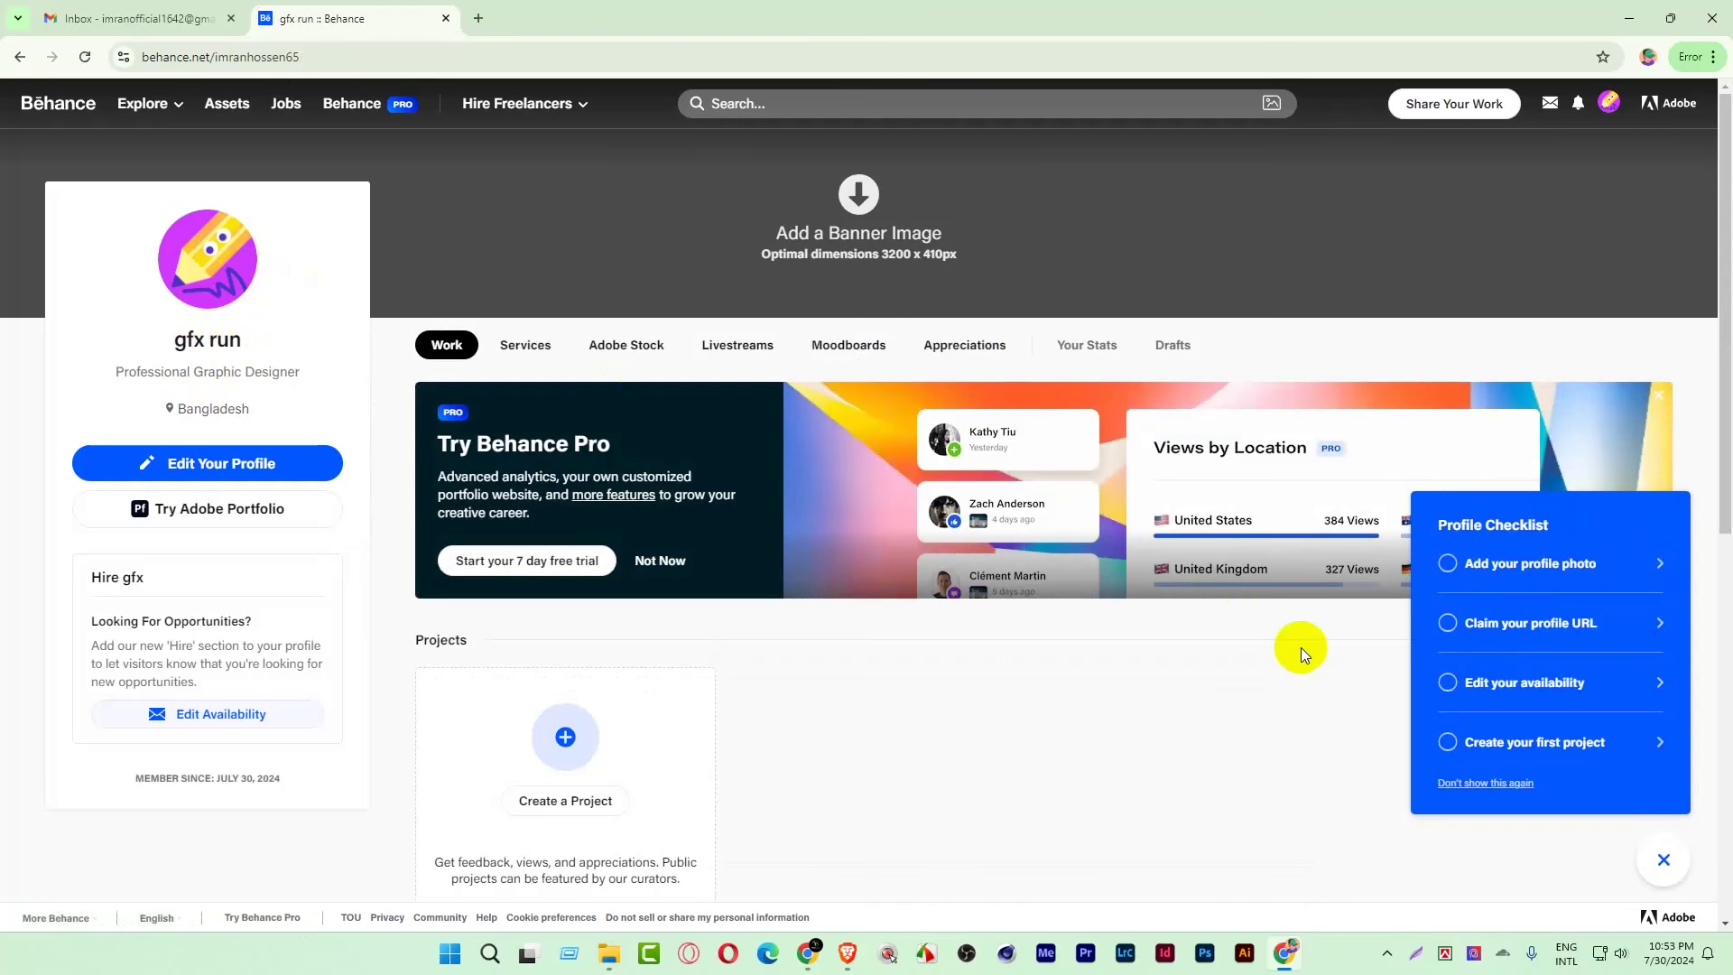
left_click(1453, 621)
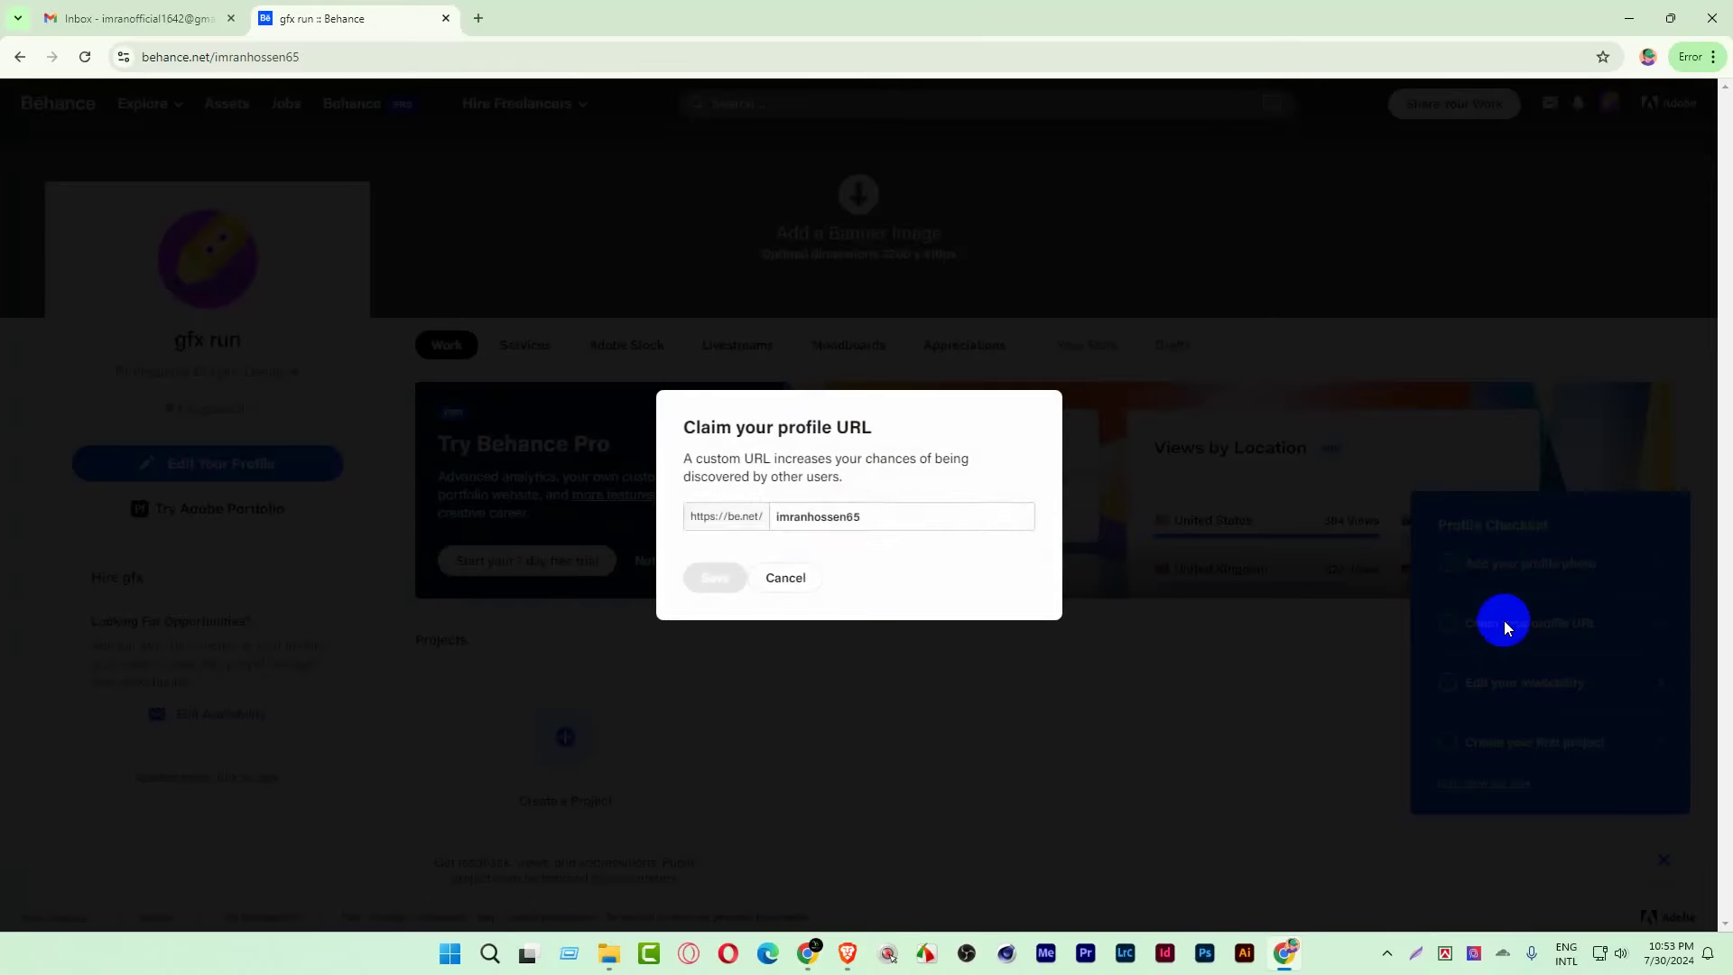
left_click_drag(941, 522, 756, 527)
type("gfxrun")
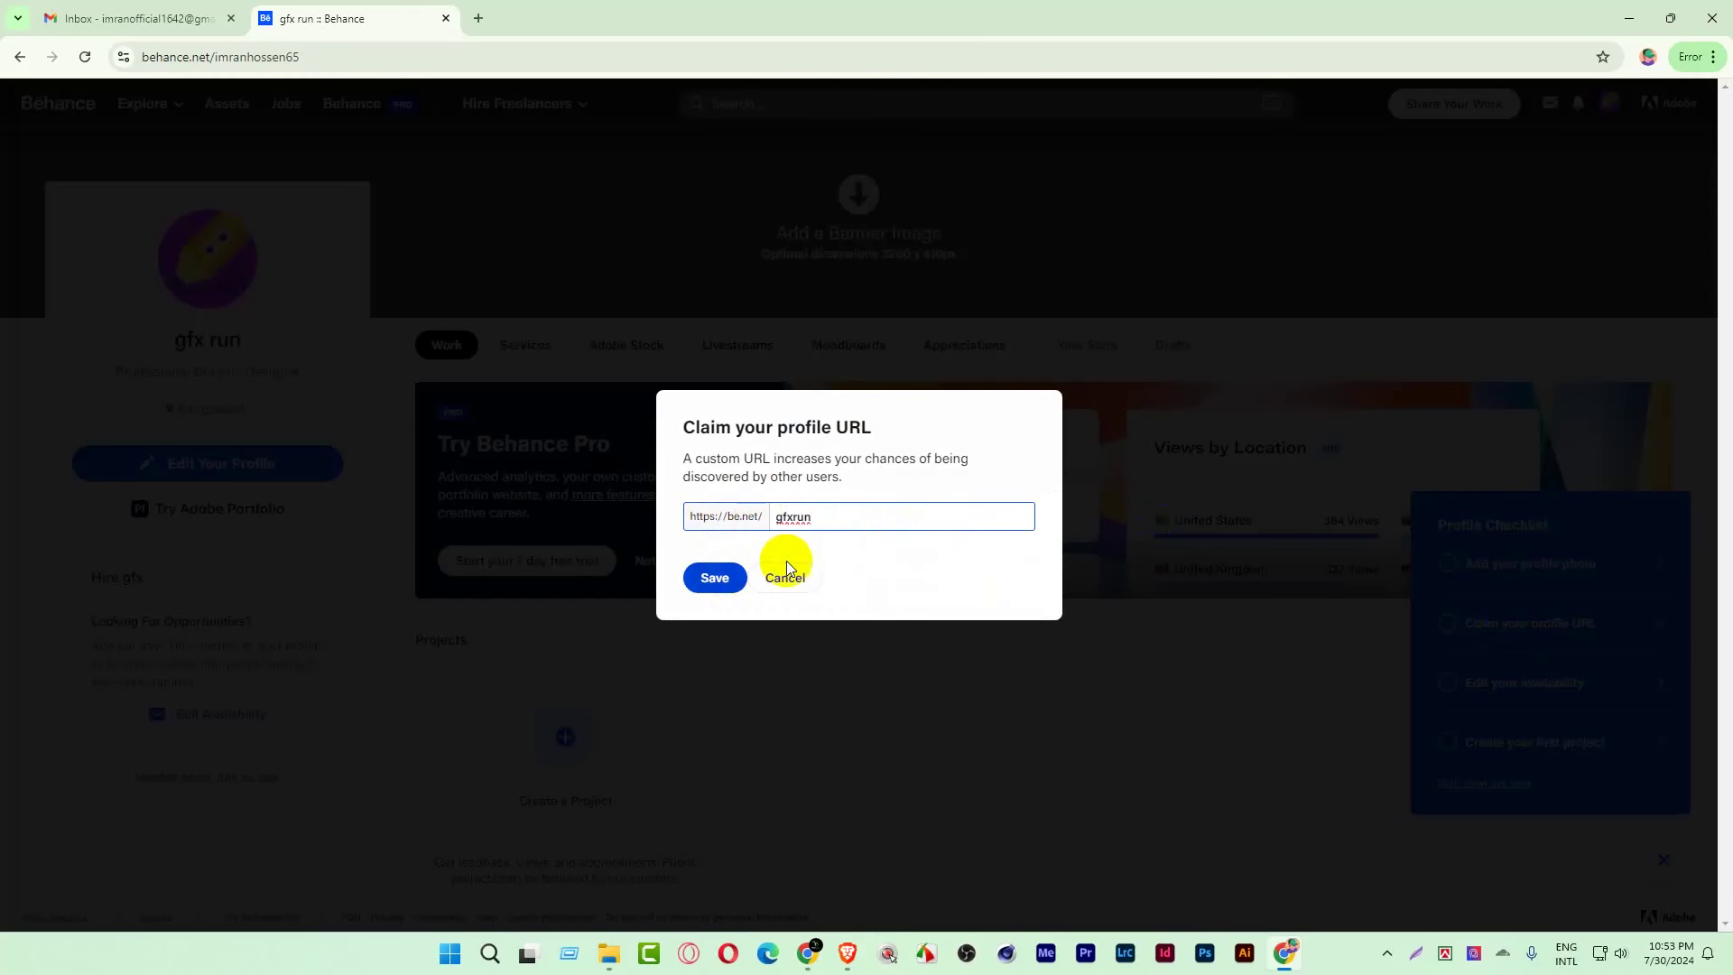
left_click(841, 523)
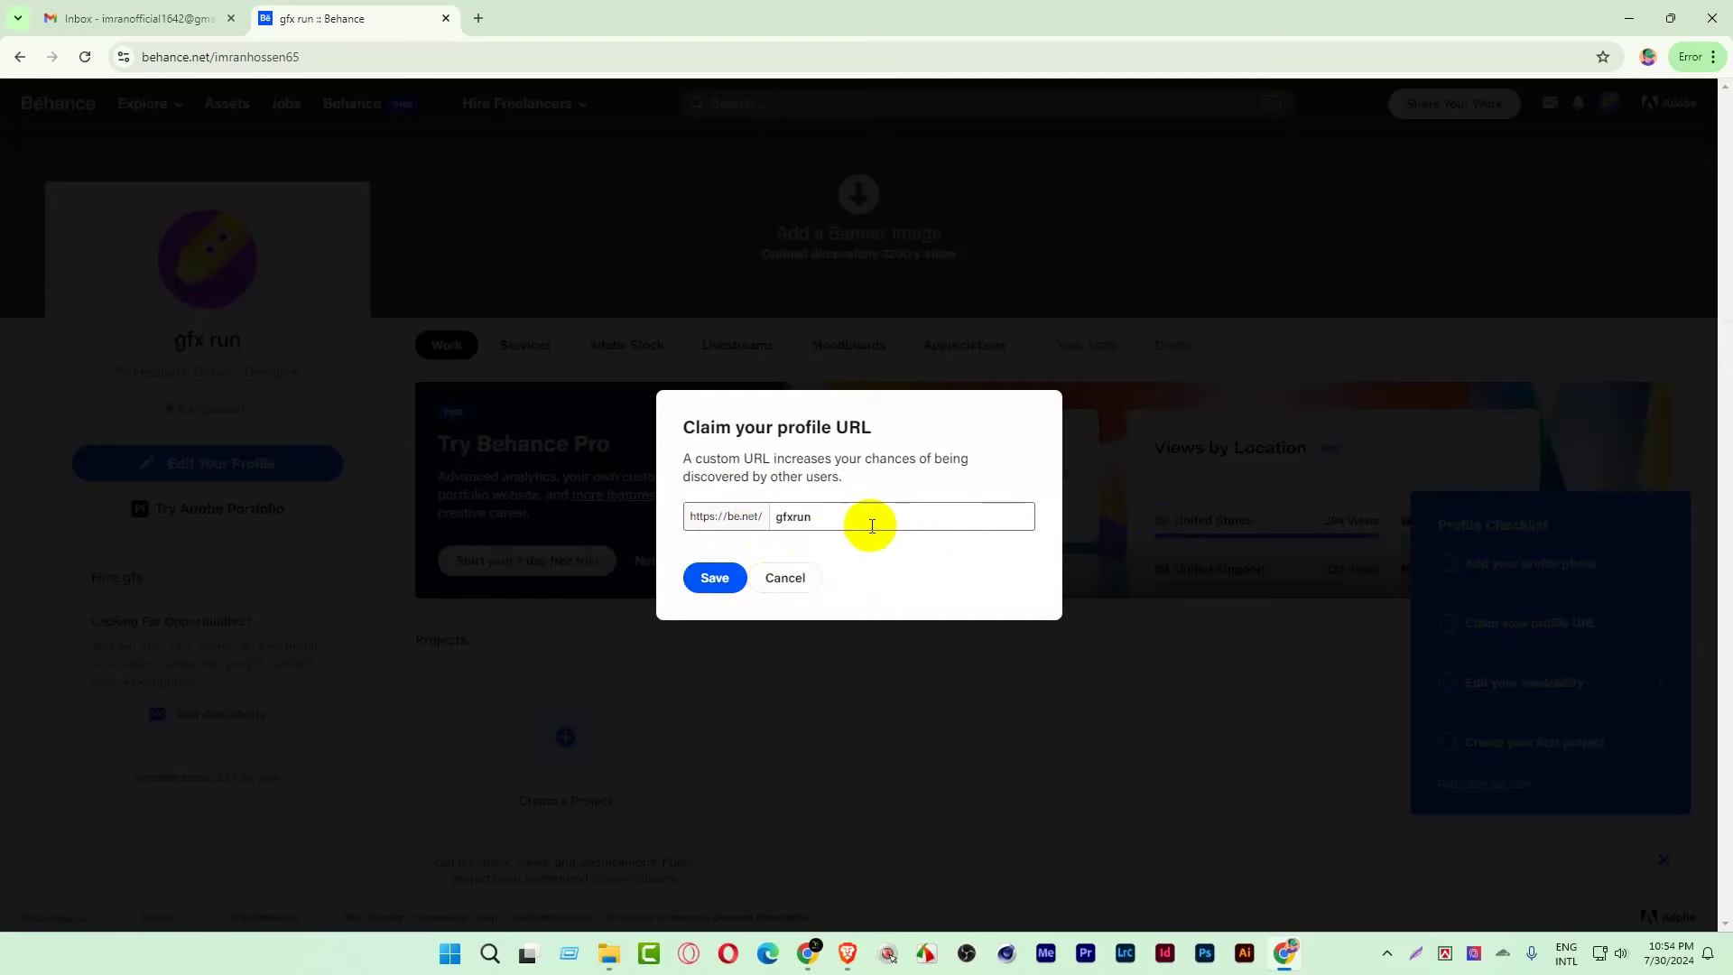
left_click(715, 578)
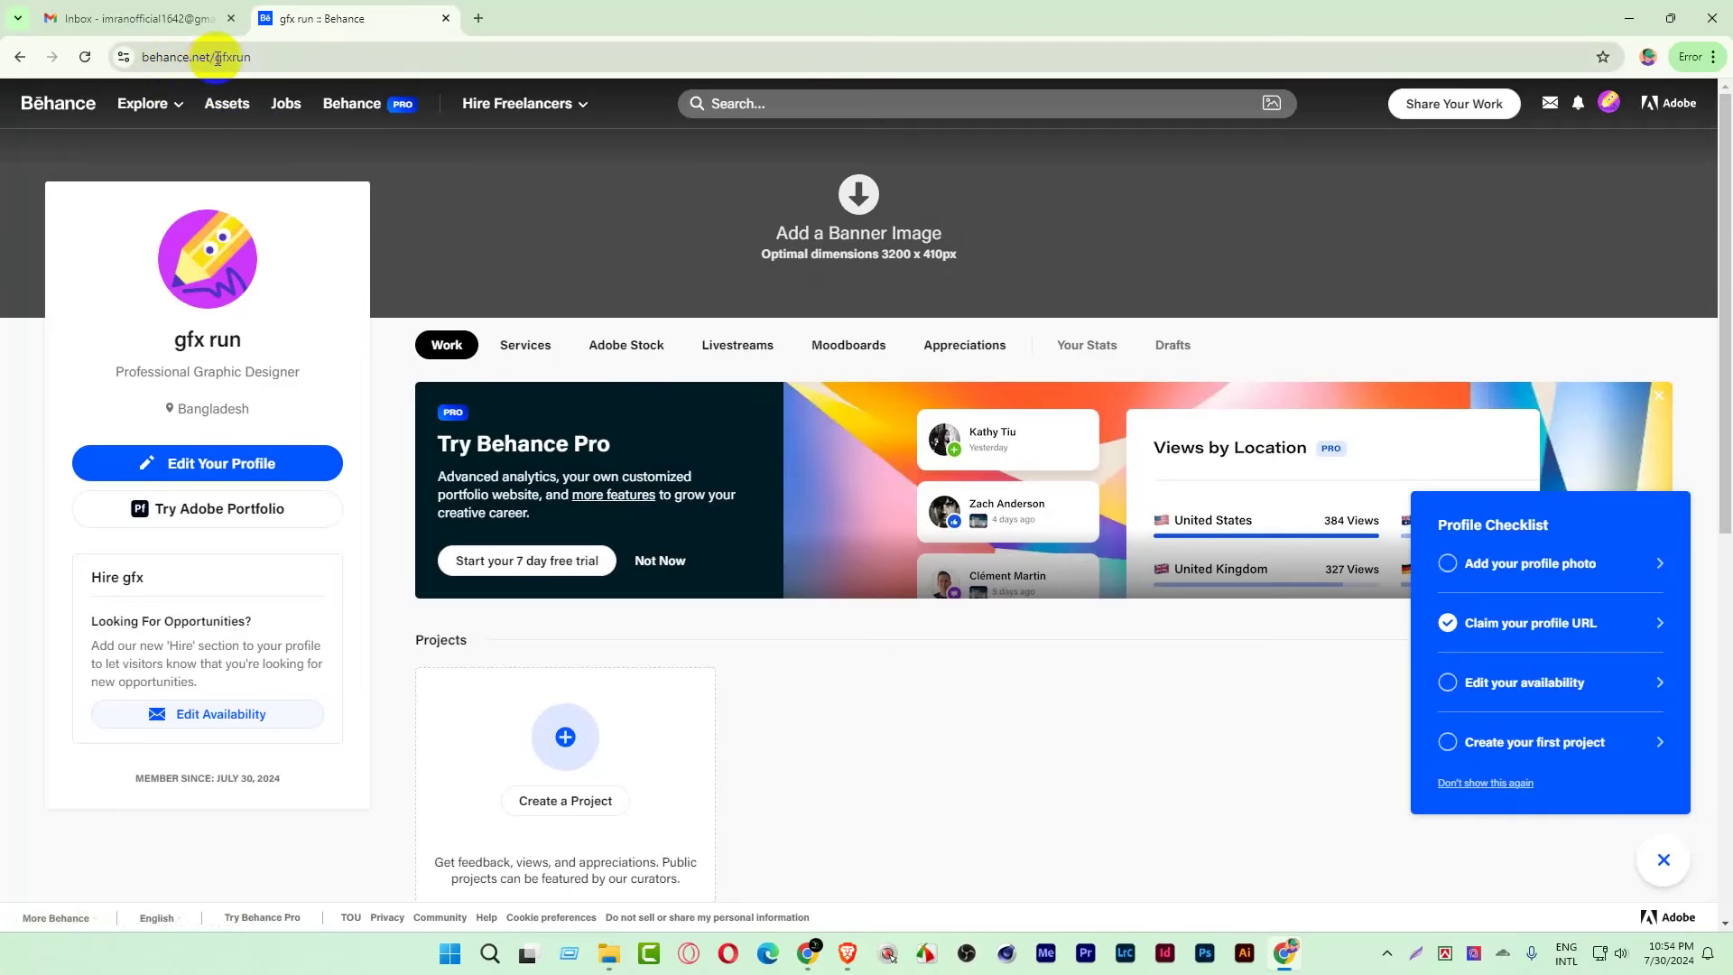
left_click(244, 56)
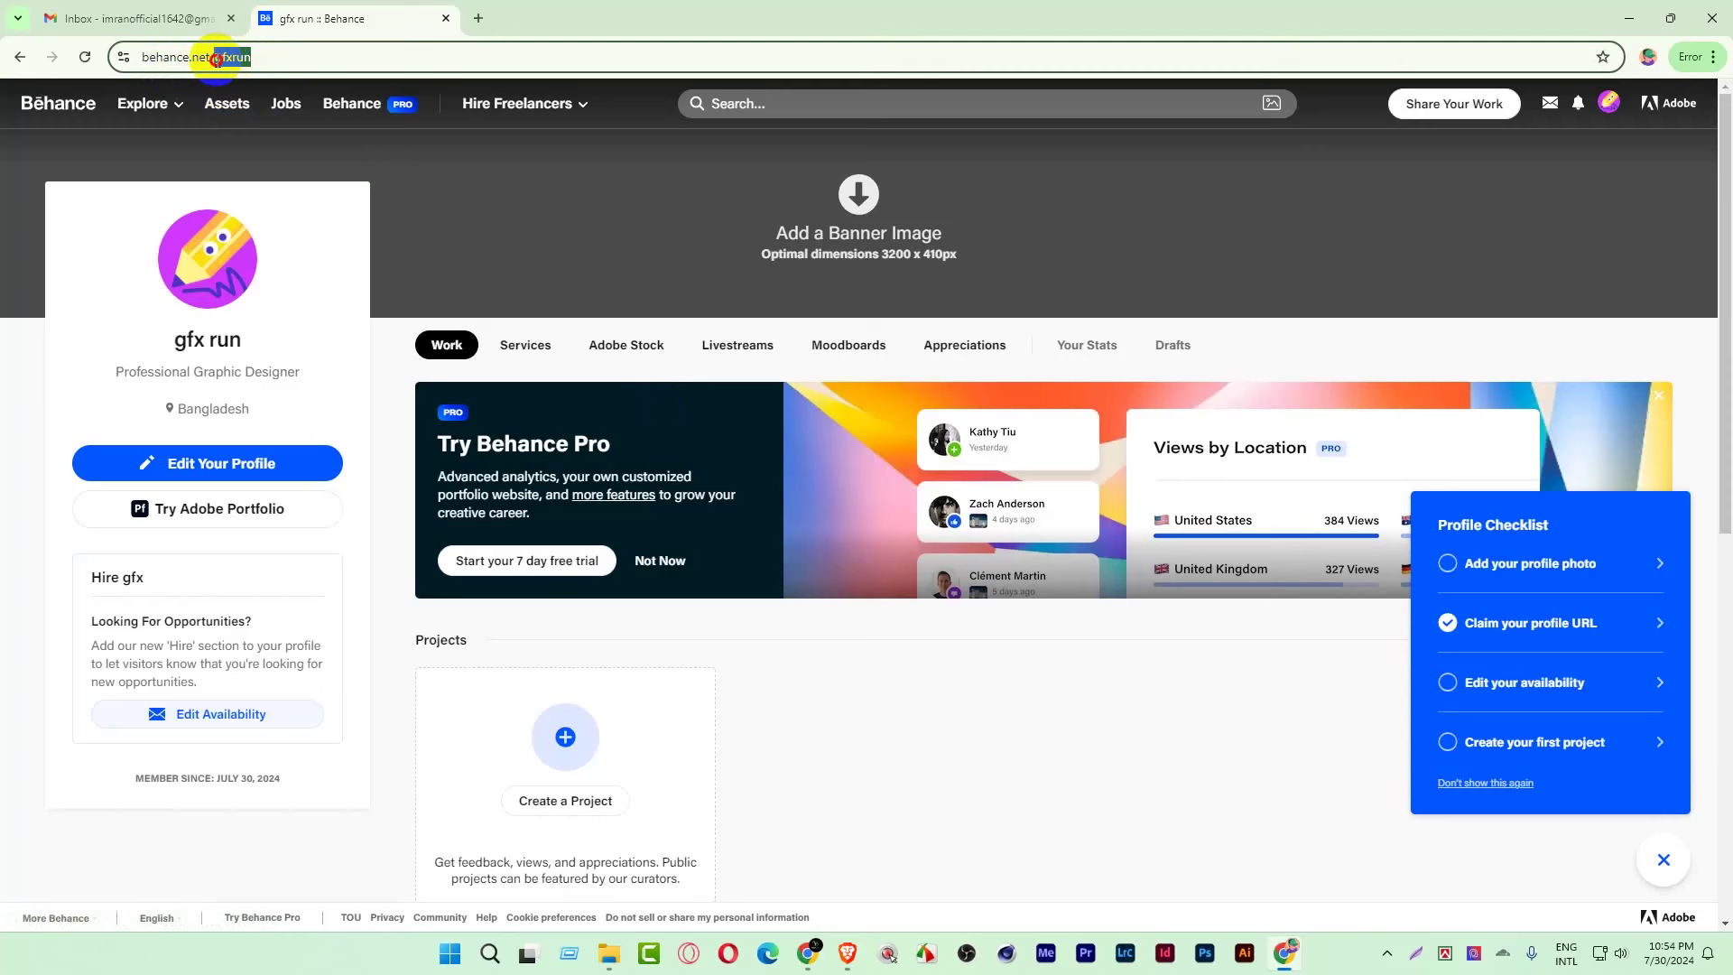
left_click(1603, 626)
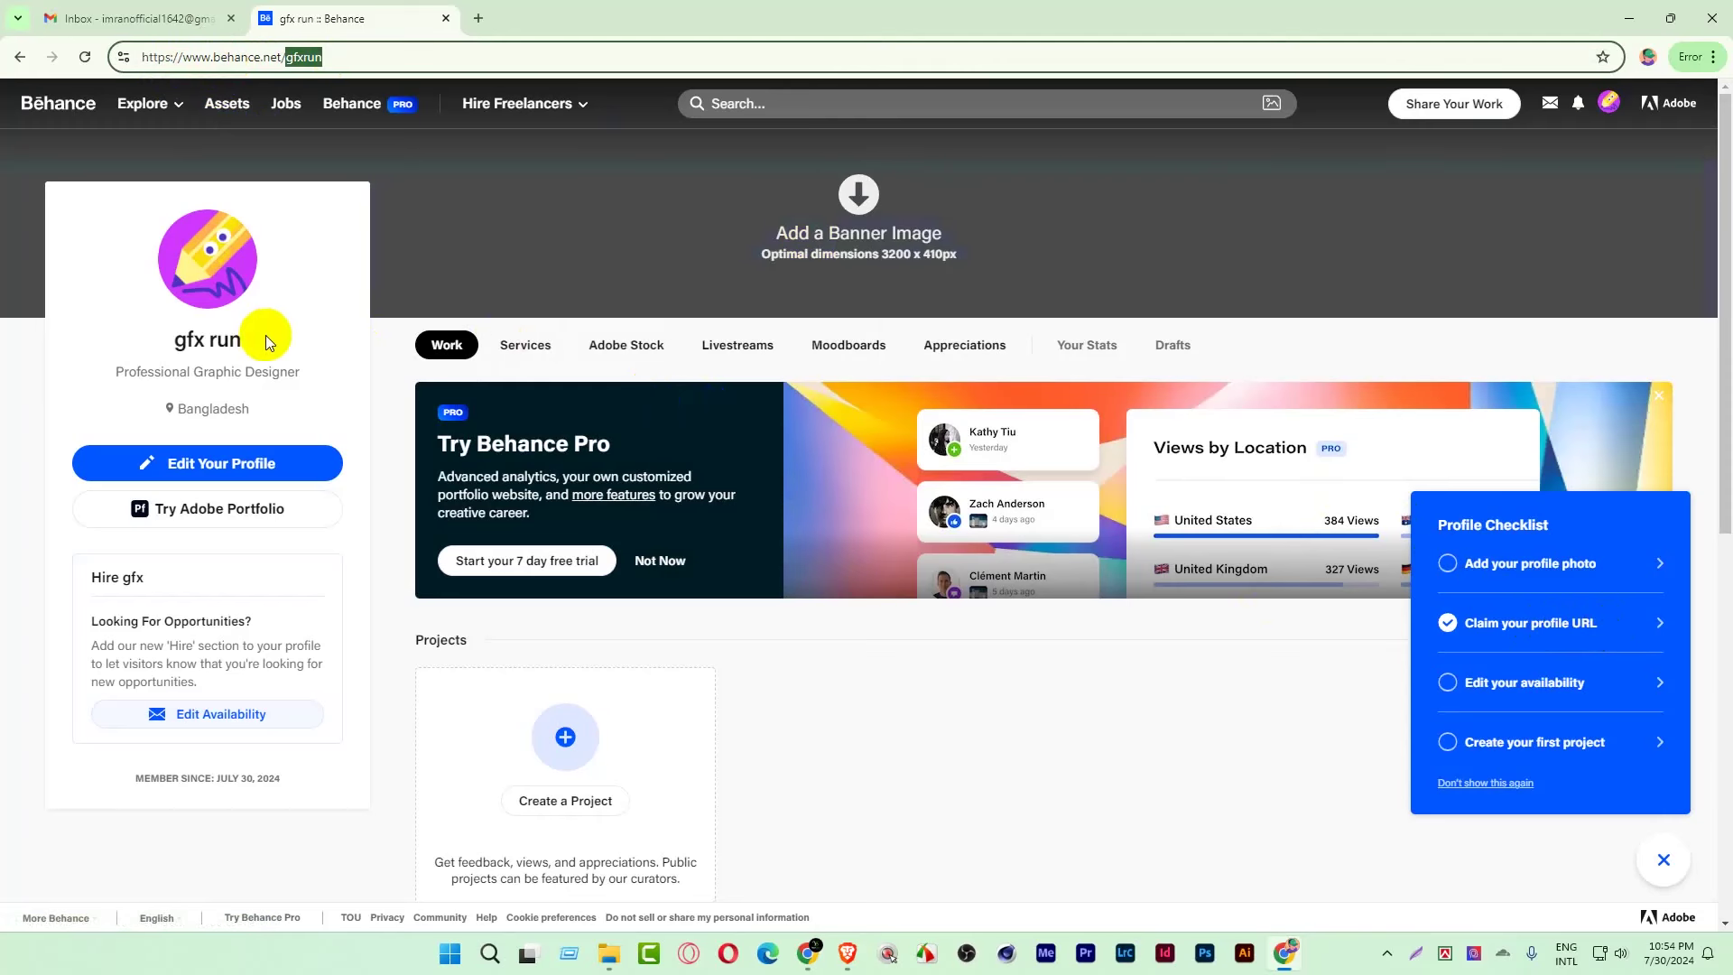
left_click_drag(266, 339, 163, 340)
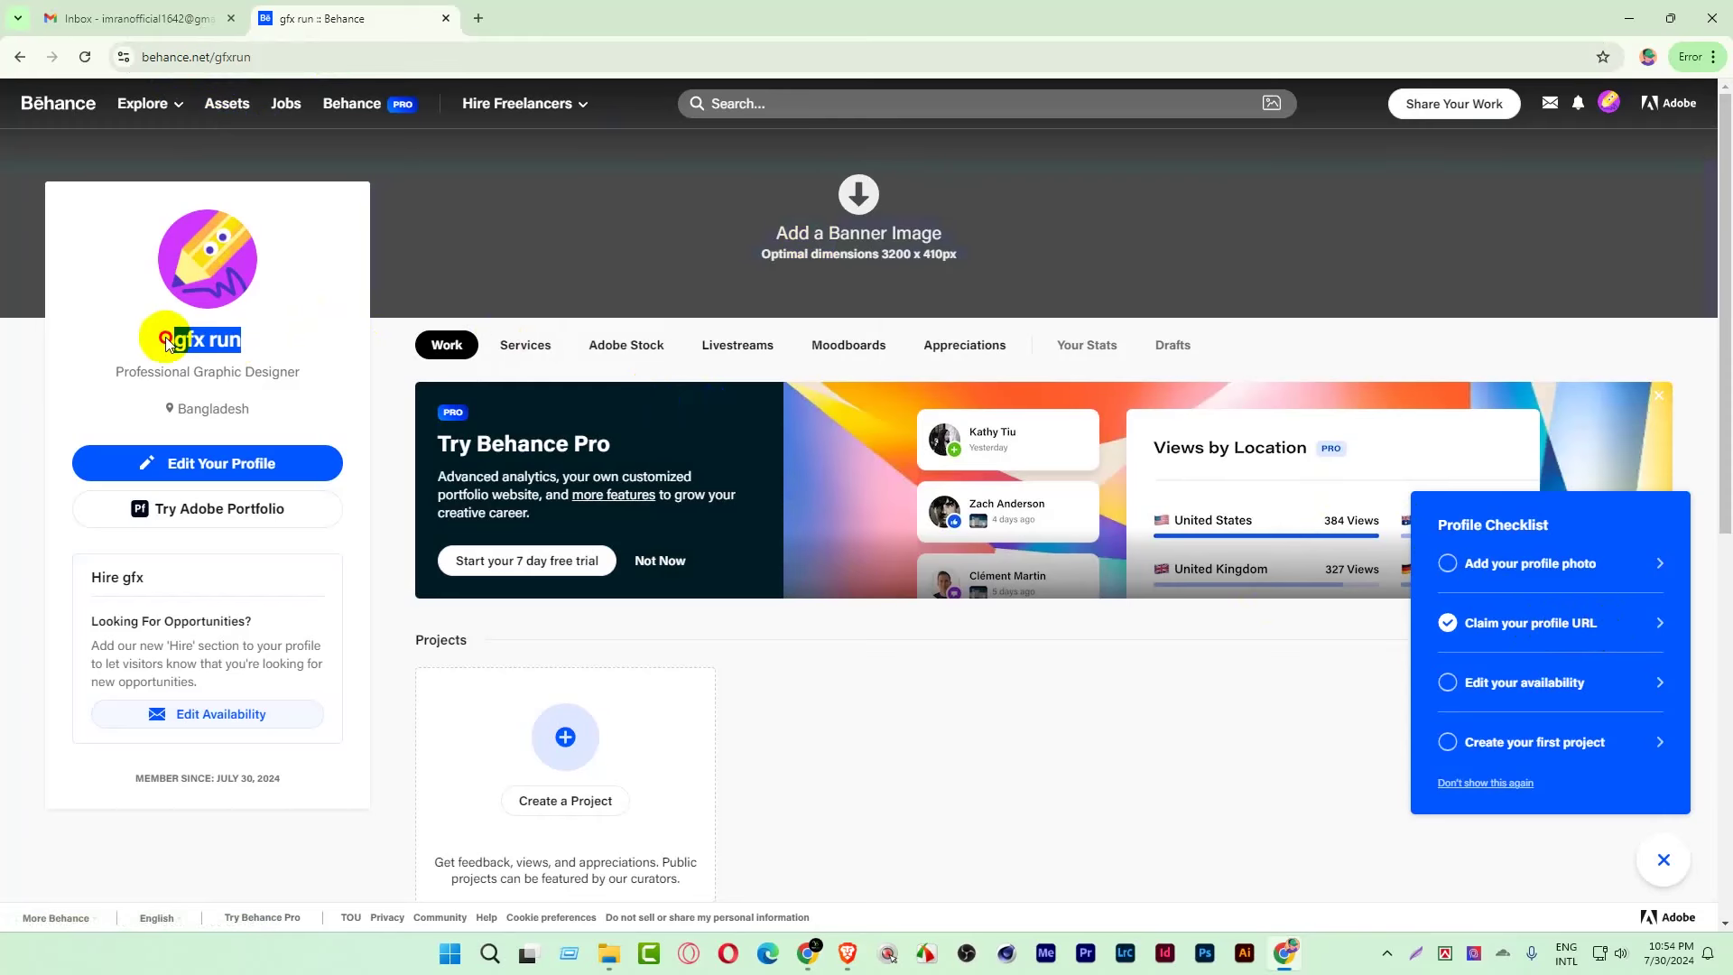
left_click(293, 57)
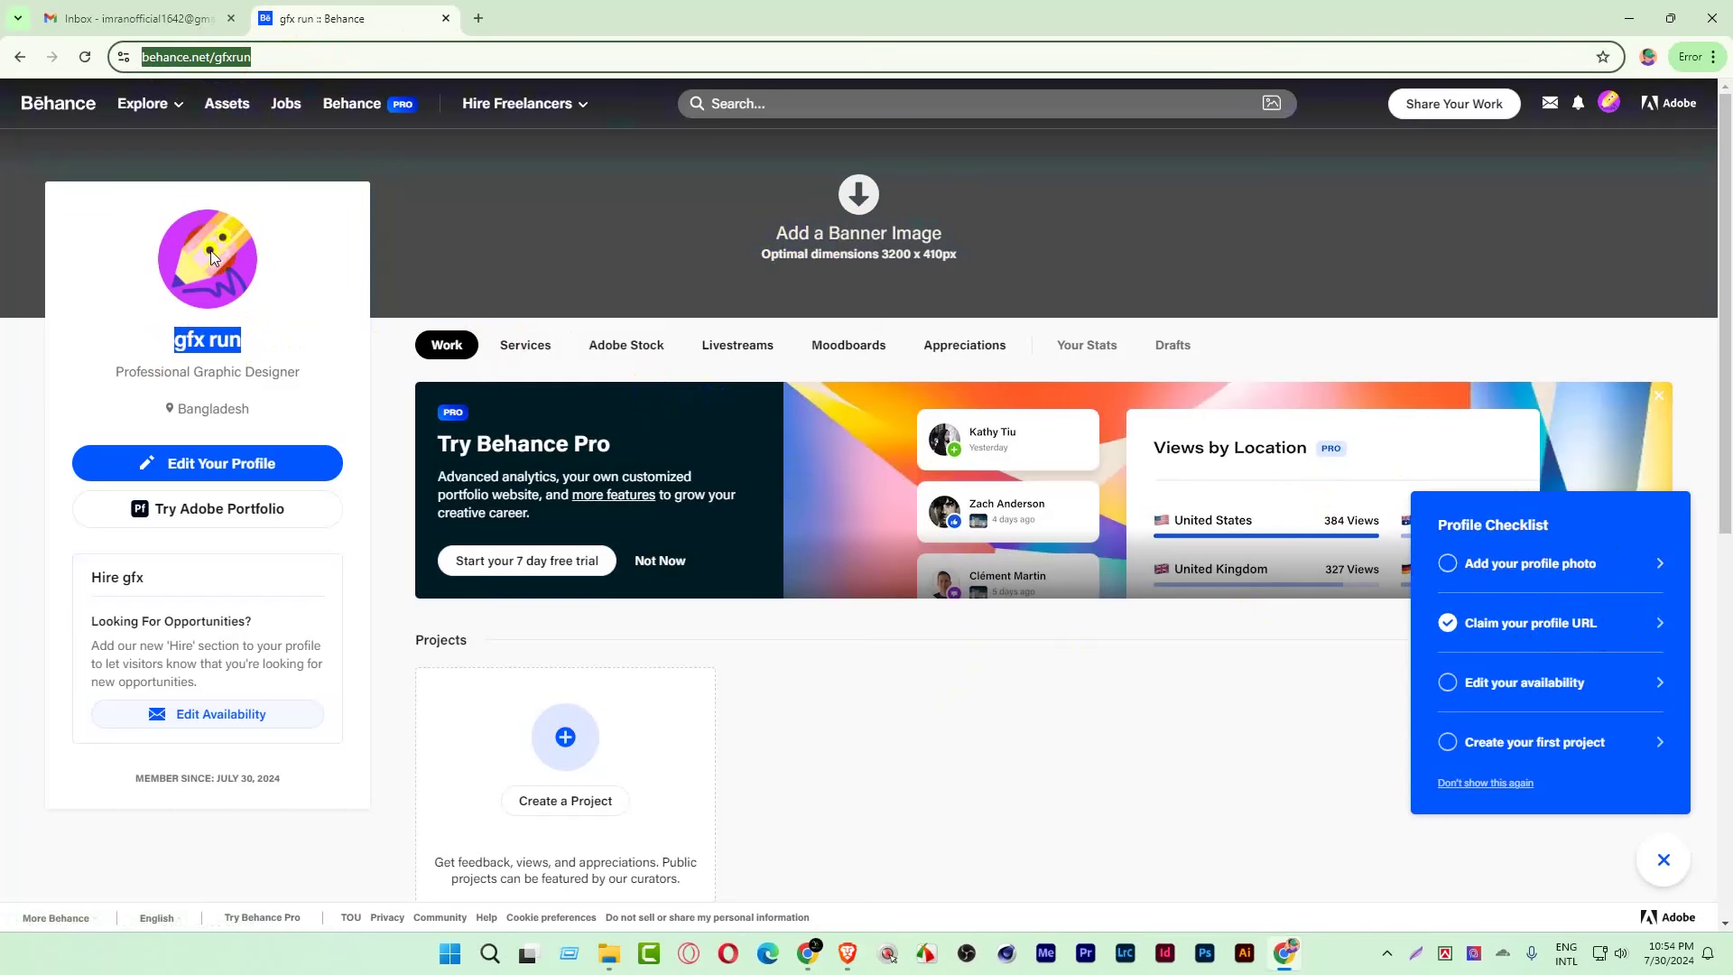
left_click(810, 960)
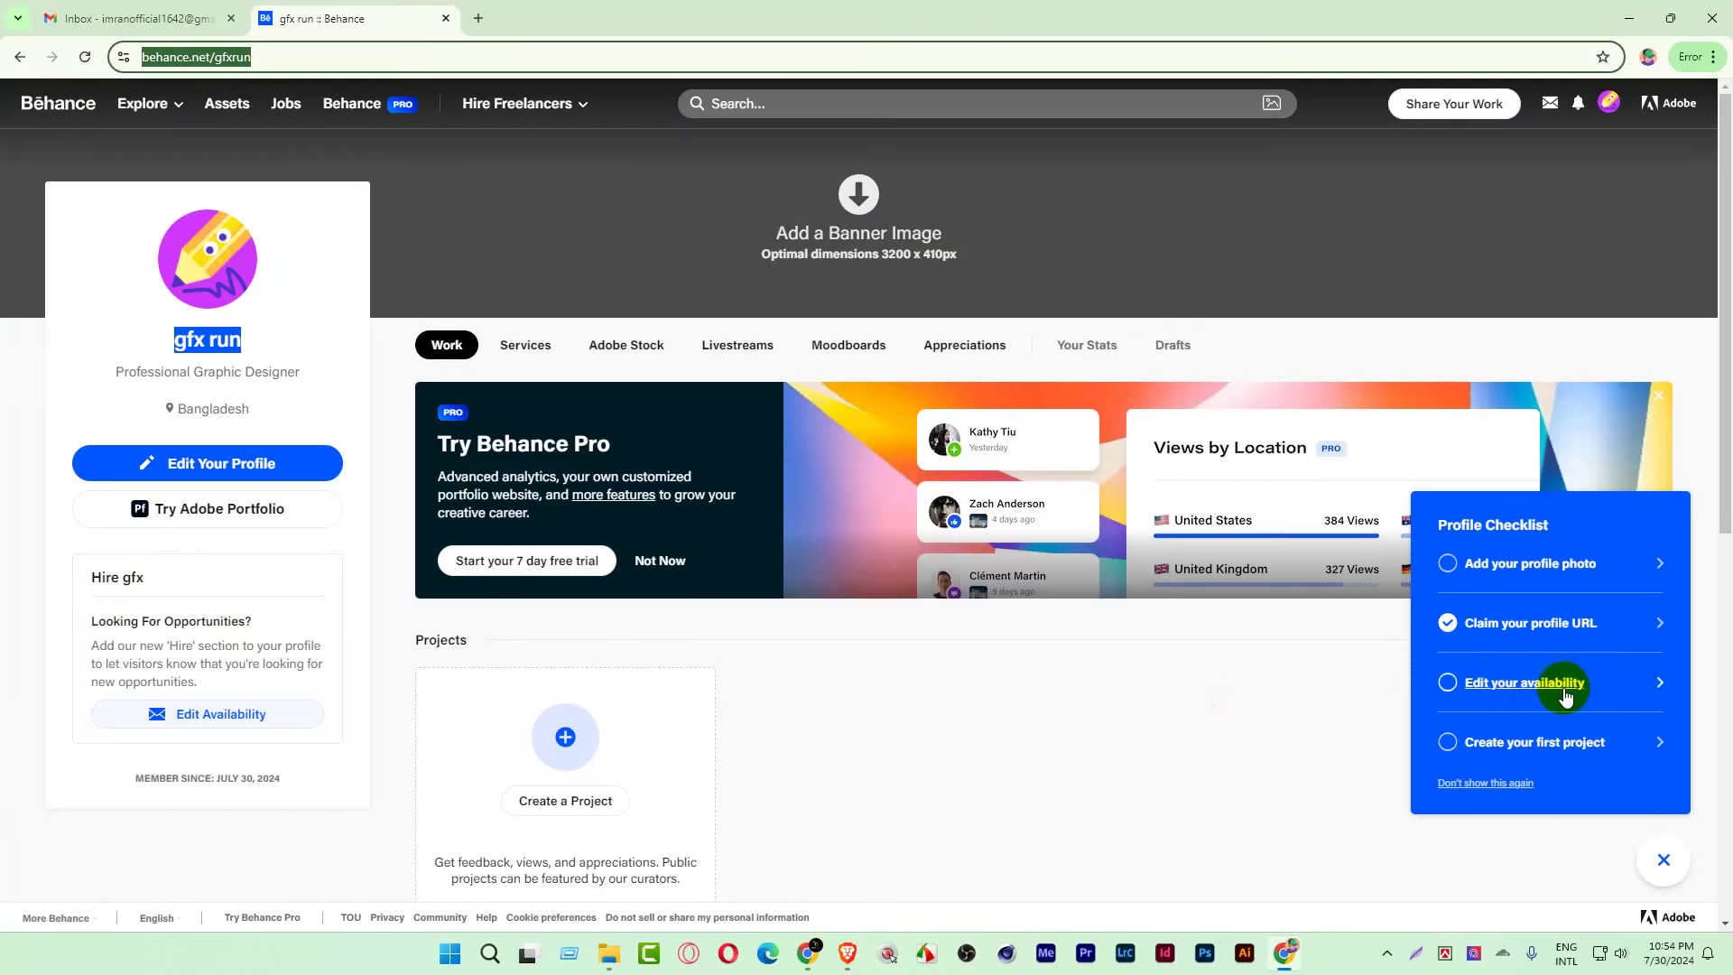
Set Hire availability to freelance, starting now, with the price range capped at 1,000.
left_click(1564, 693)
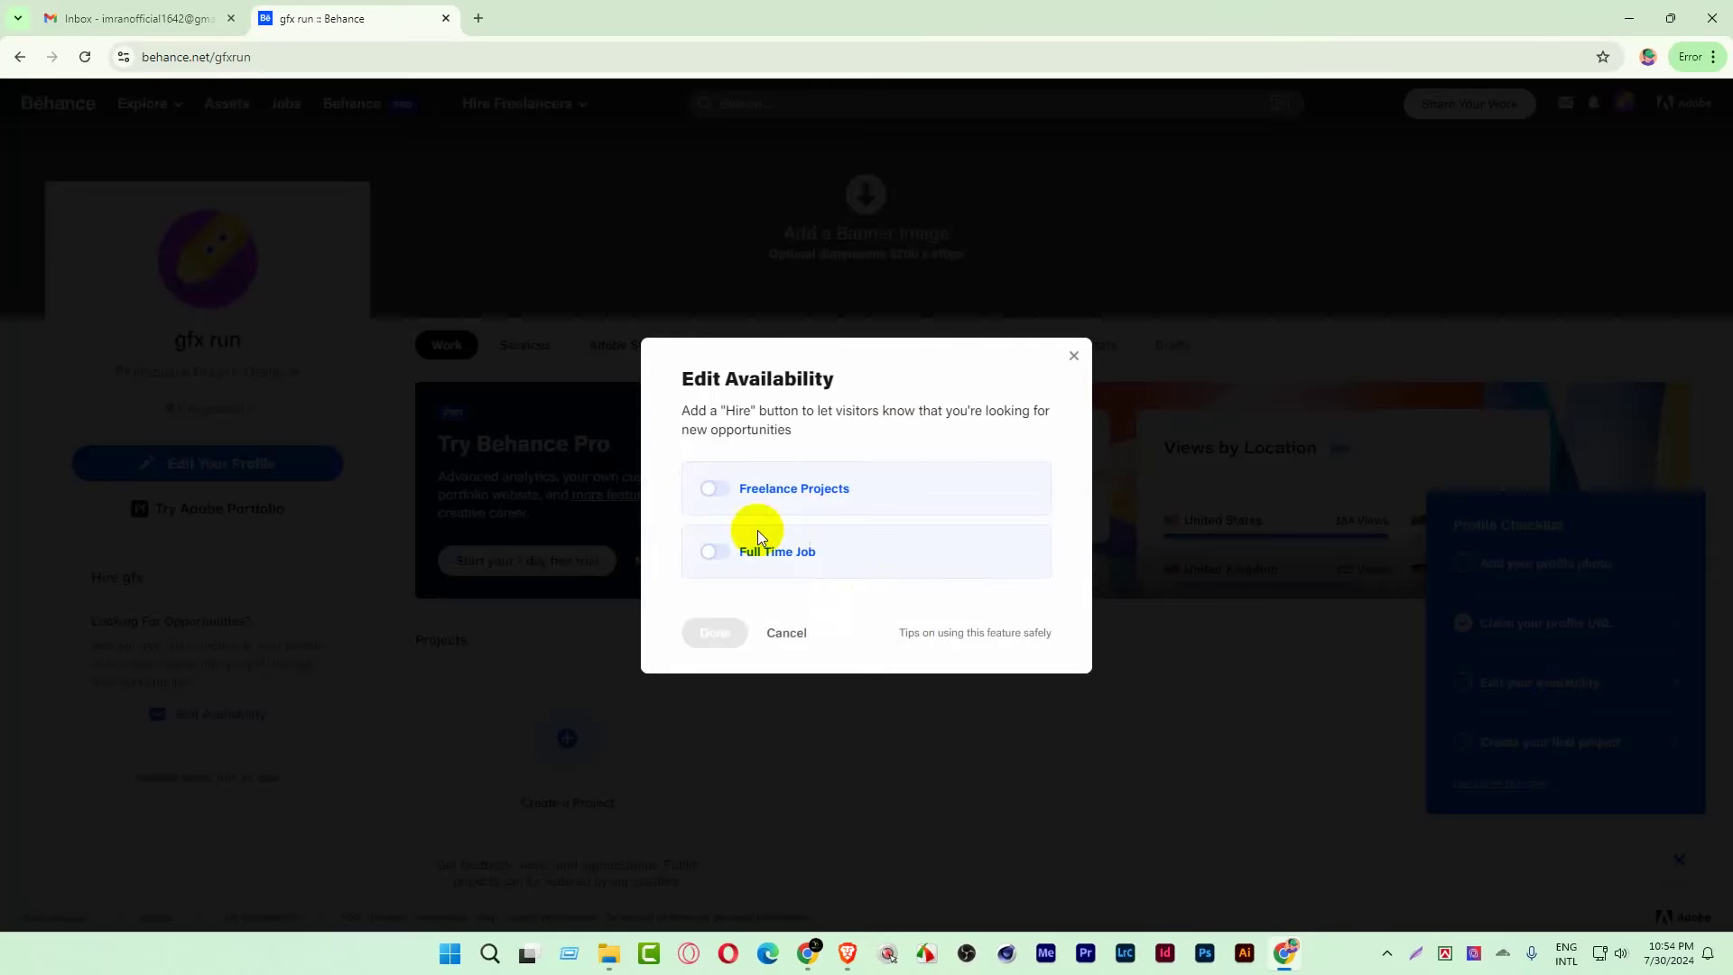
left_click(712, 488)
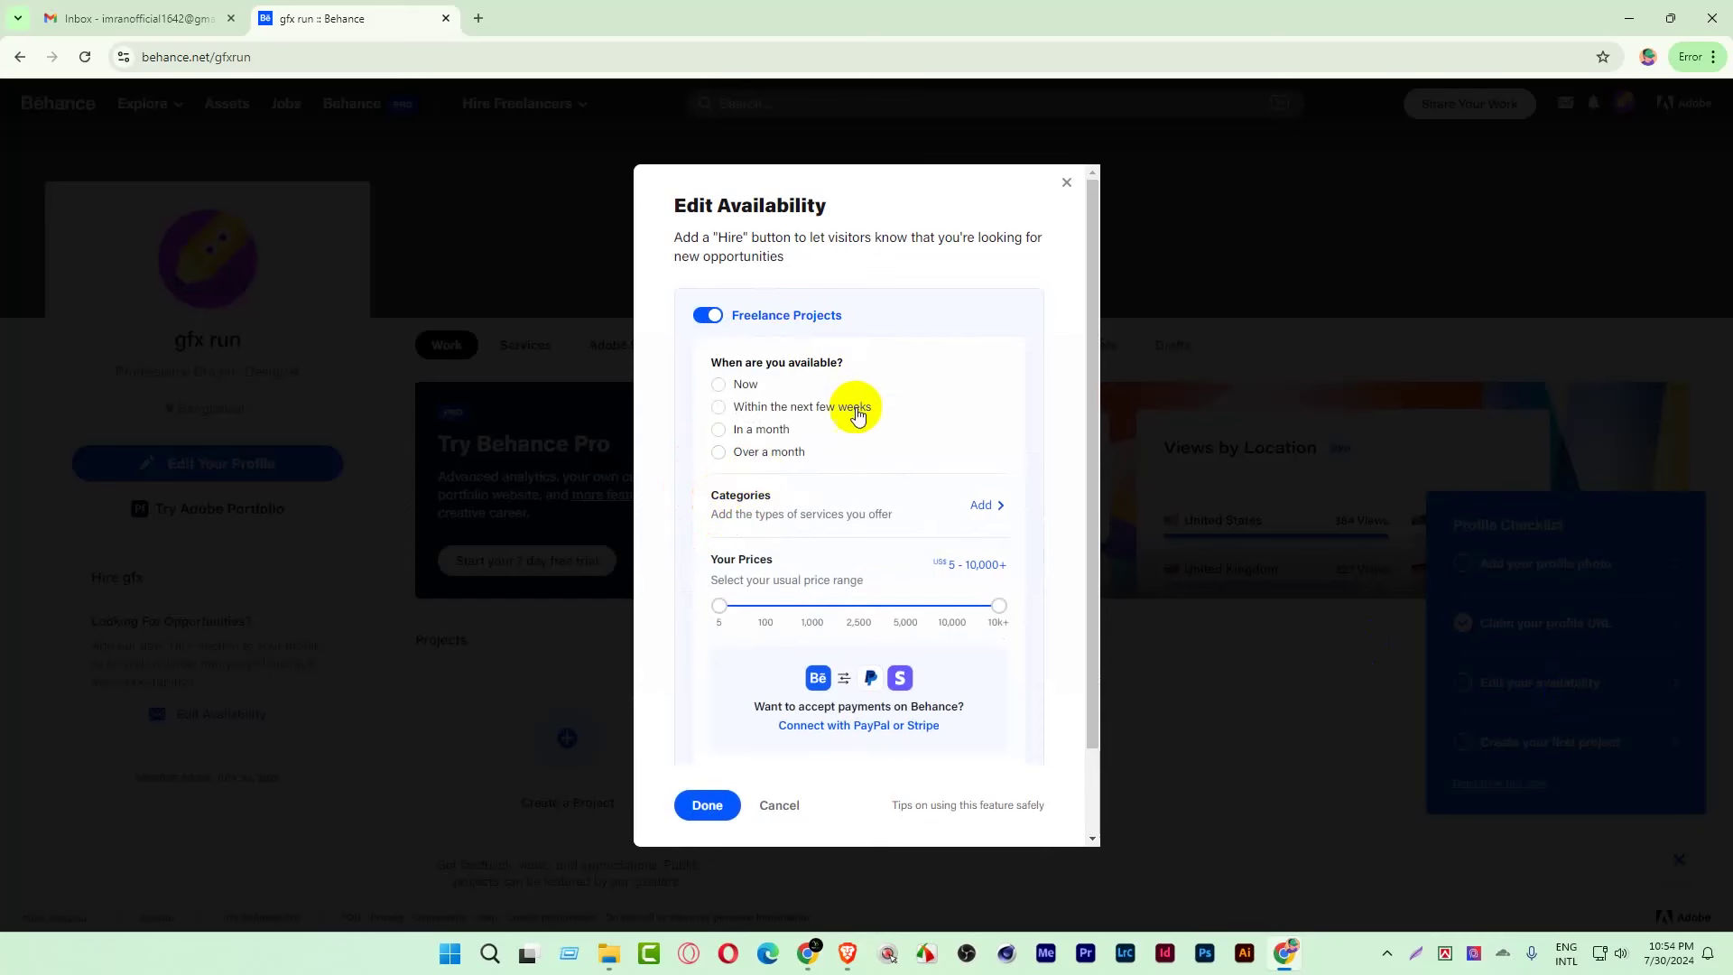
left_click(719, 387)
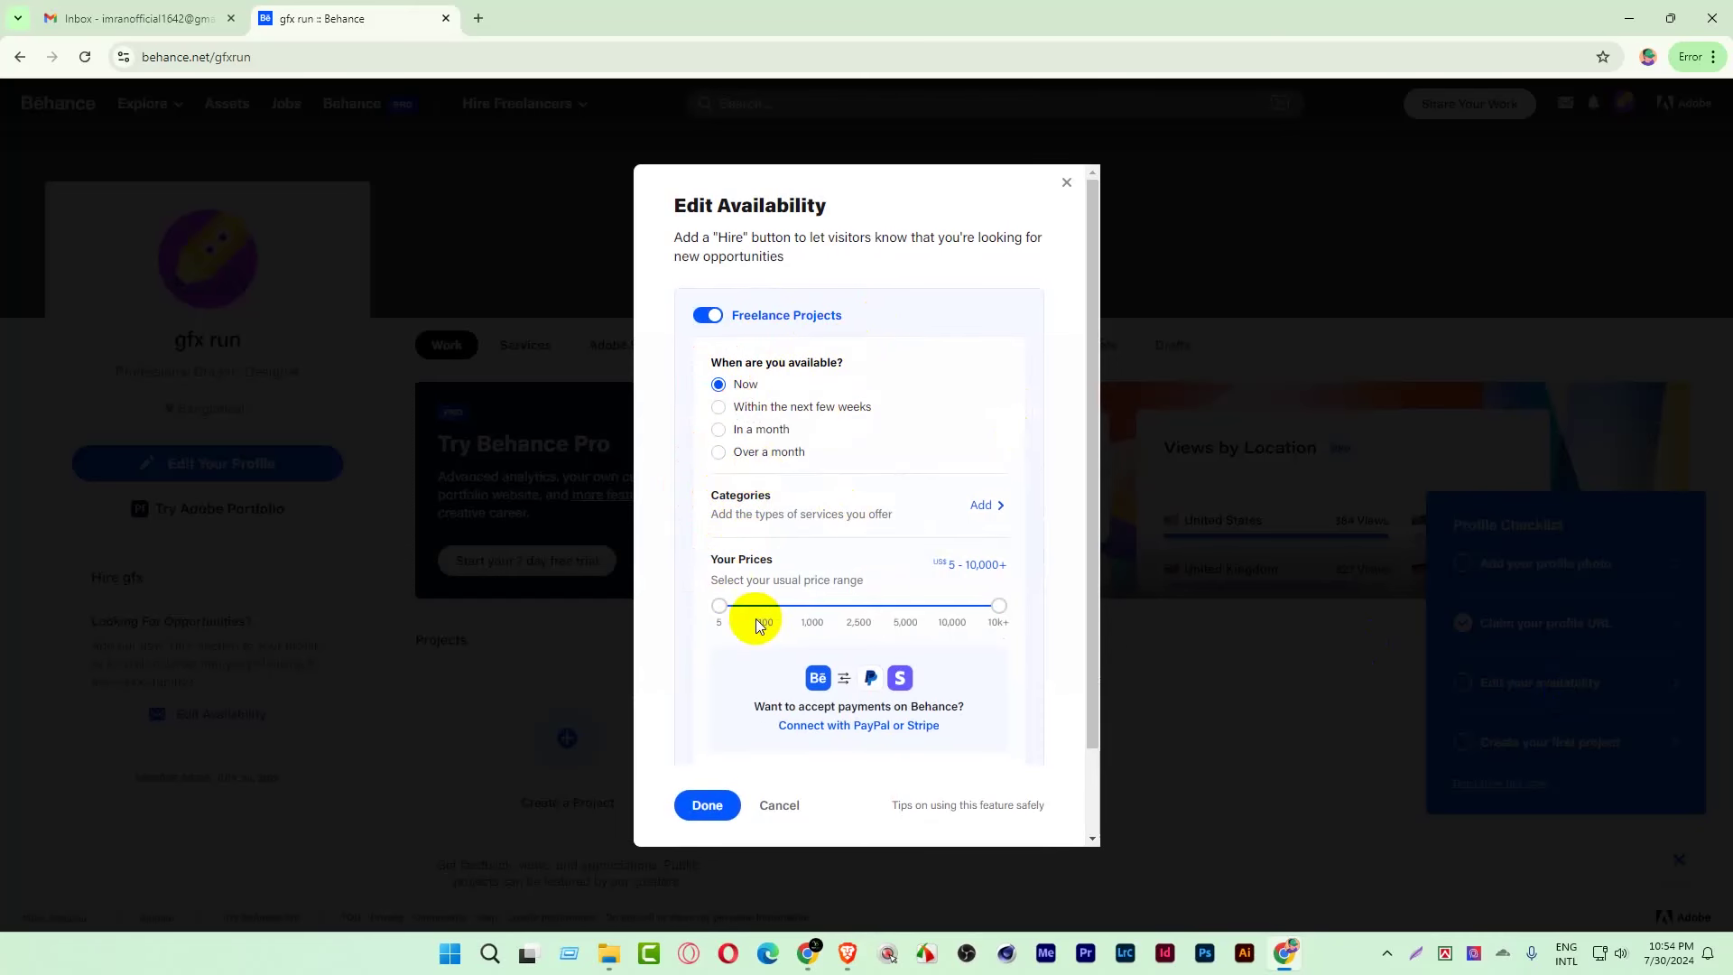
left_click_drag(1002, 605, 811, 606)
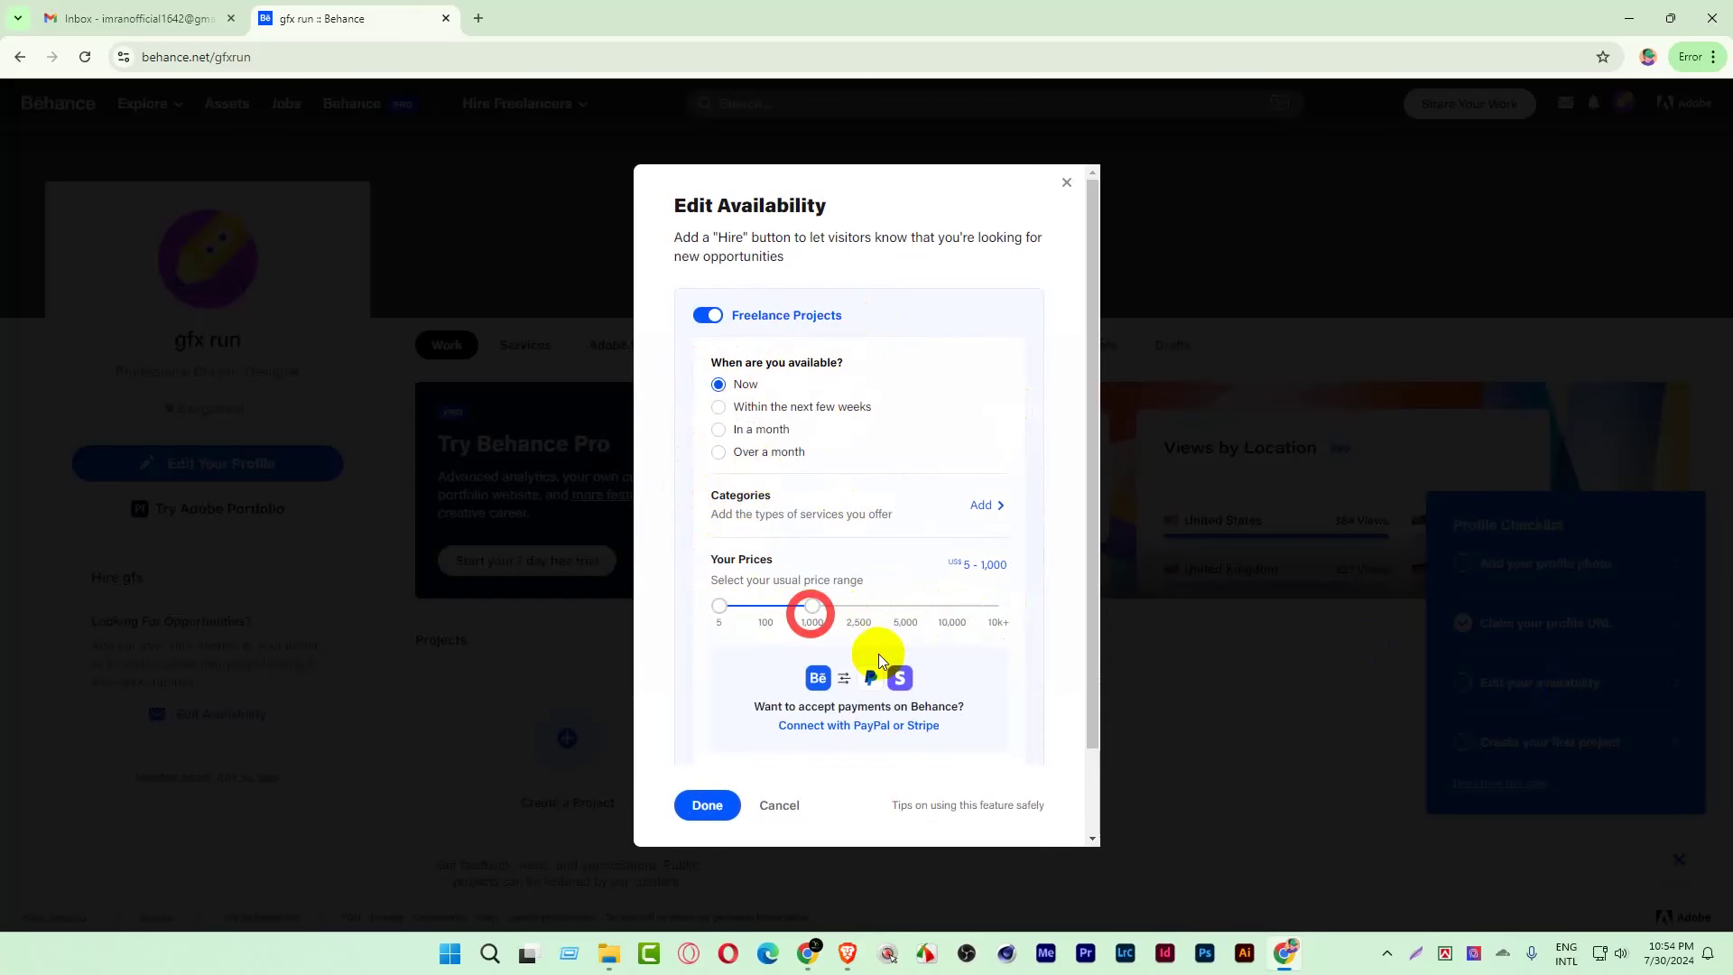
left_click(708, 806)
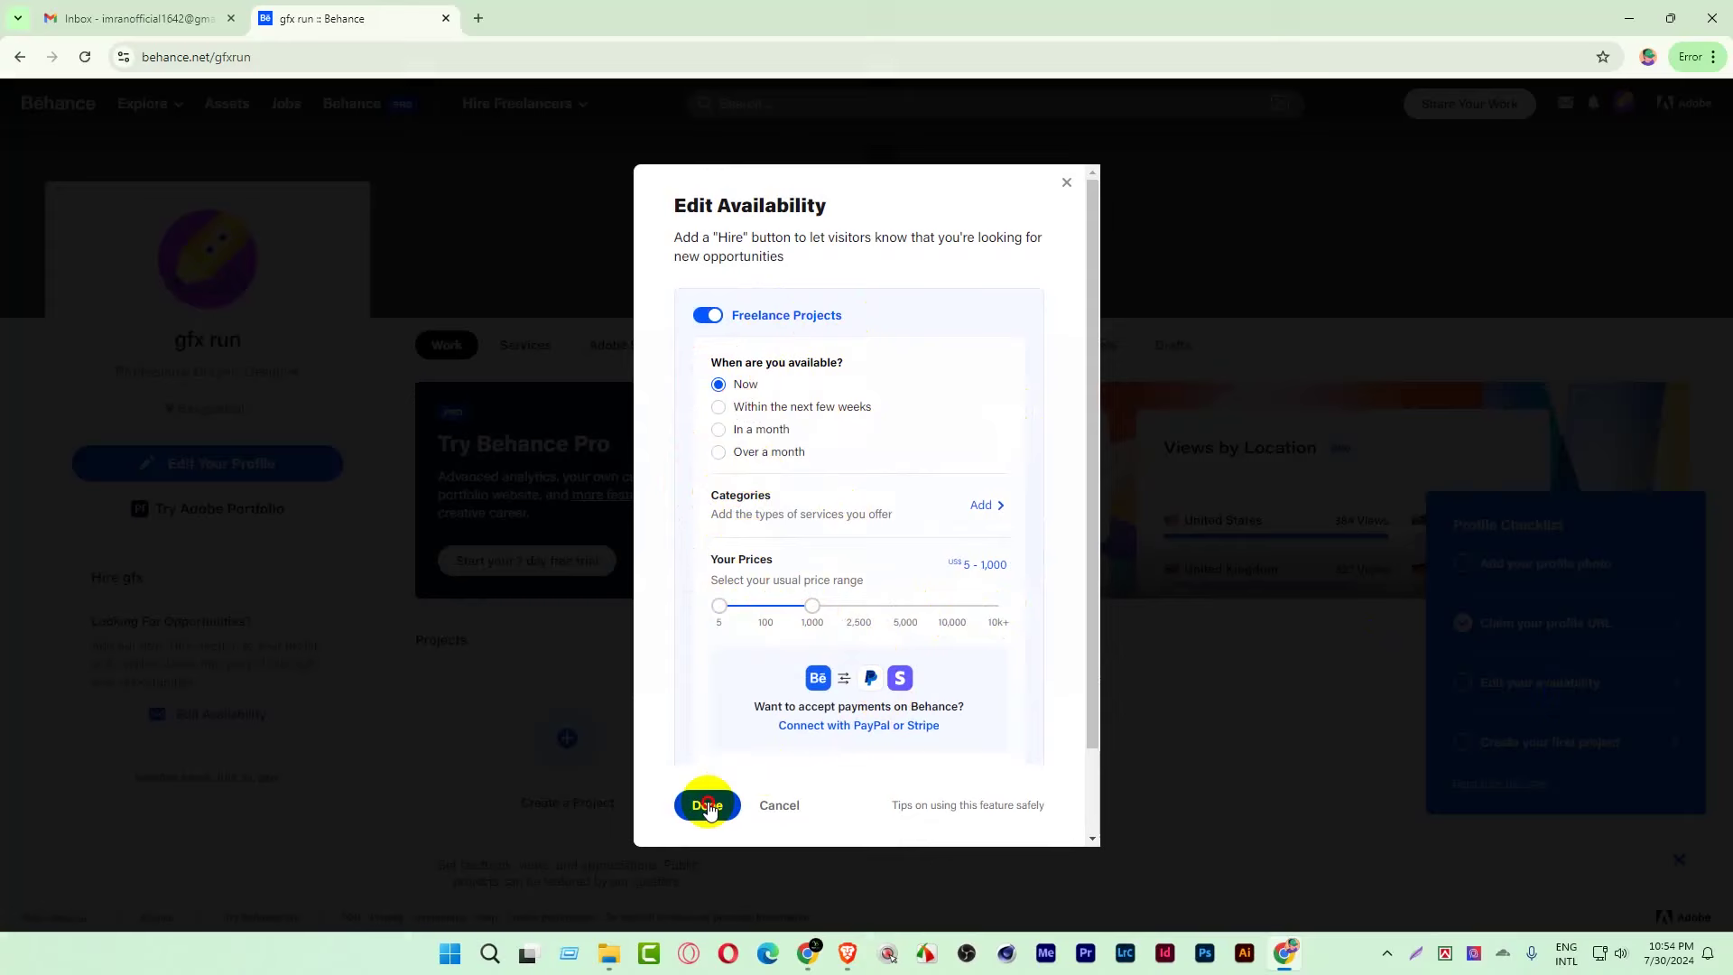
Add Logo Design, Stationery Design, Branding Services and Book Design as service categories.
left_click(985, 506)
left_click(712, 249)
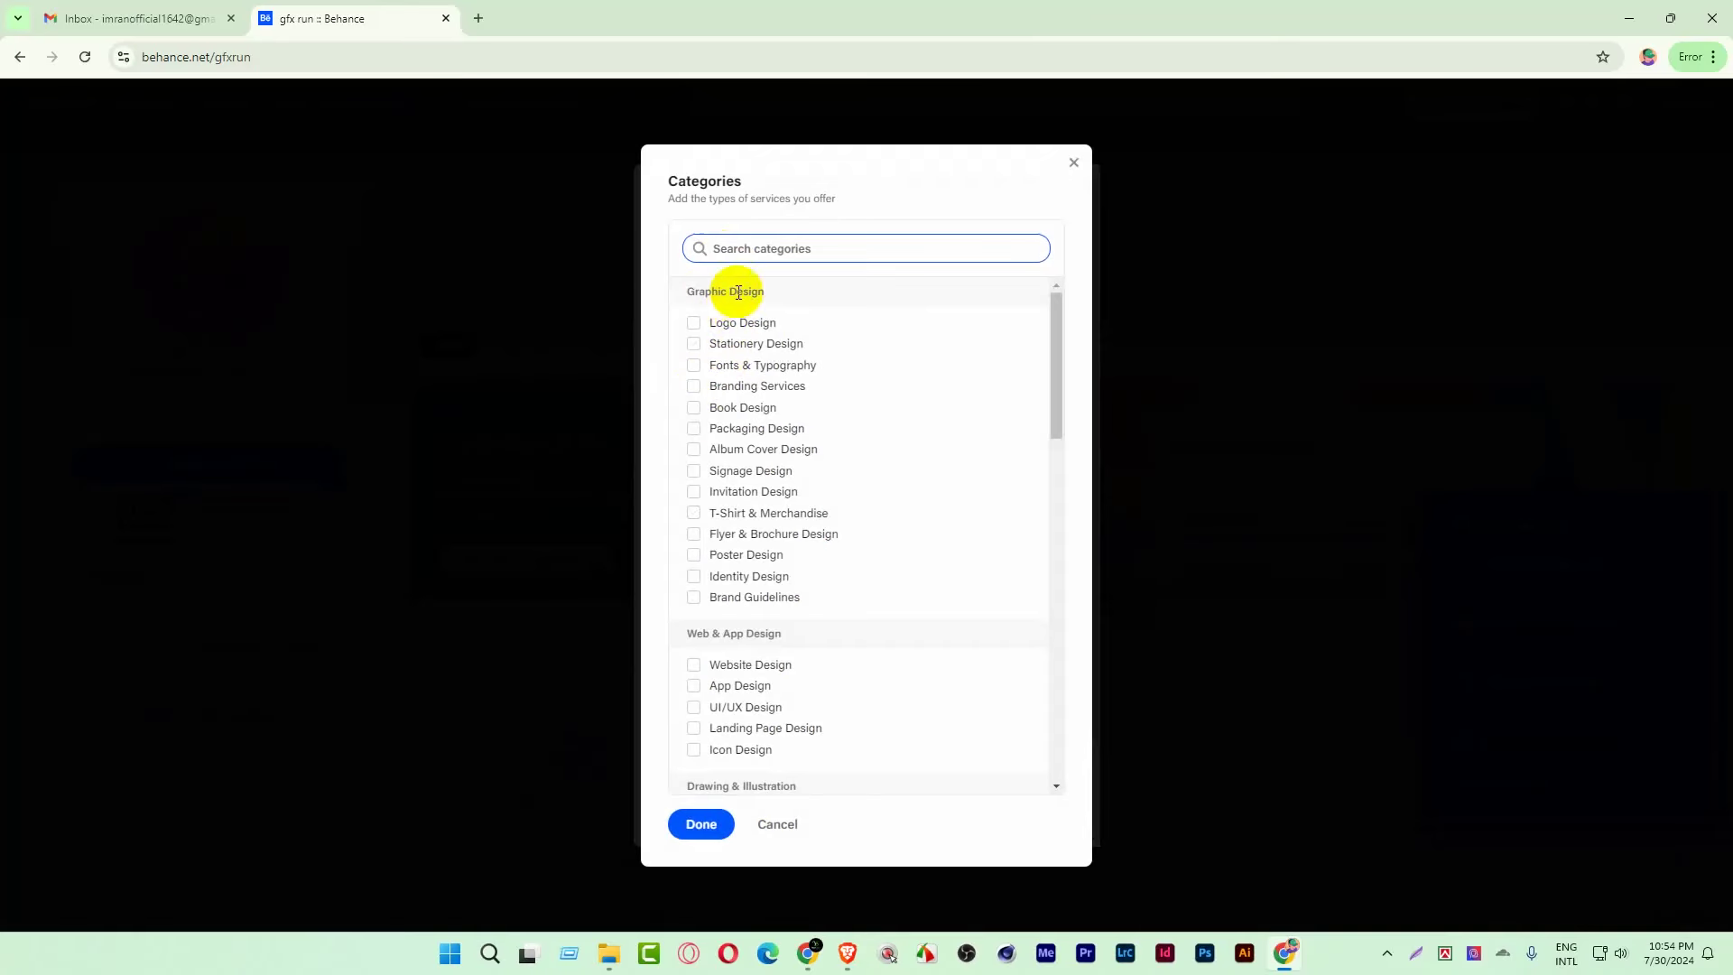
left_click(694, 323)
left_click(694, 378)
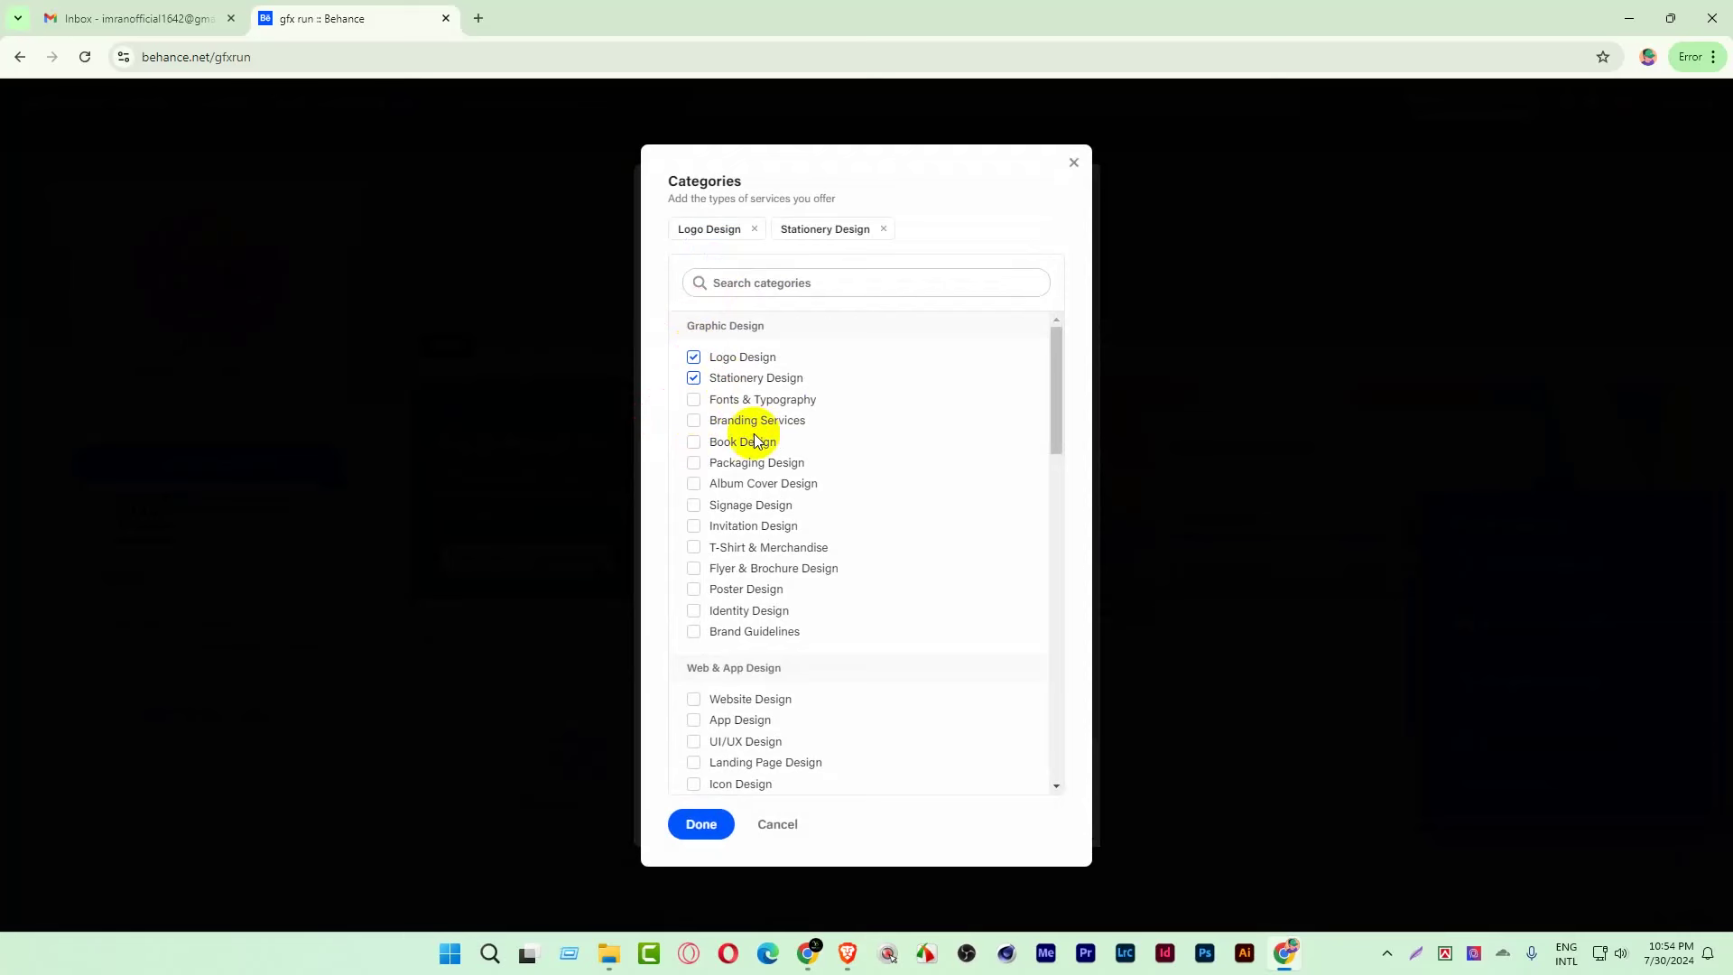
left_click(693, 421)
left_click(694, 443)
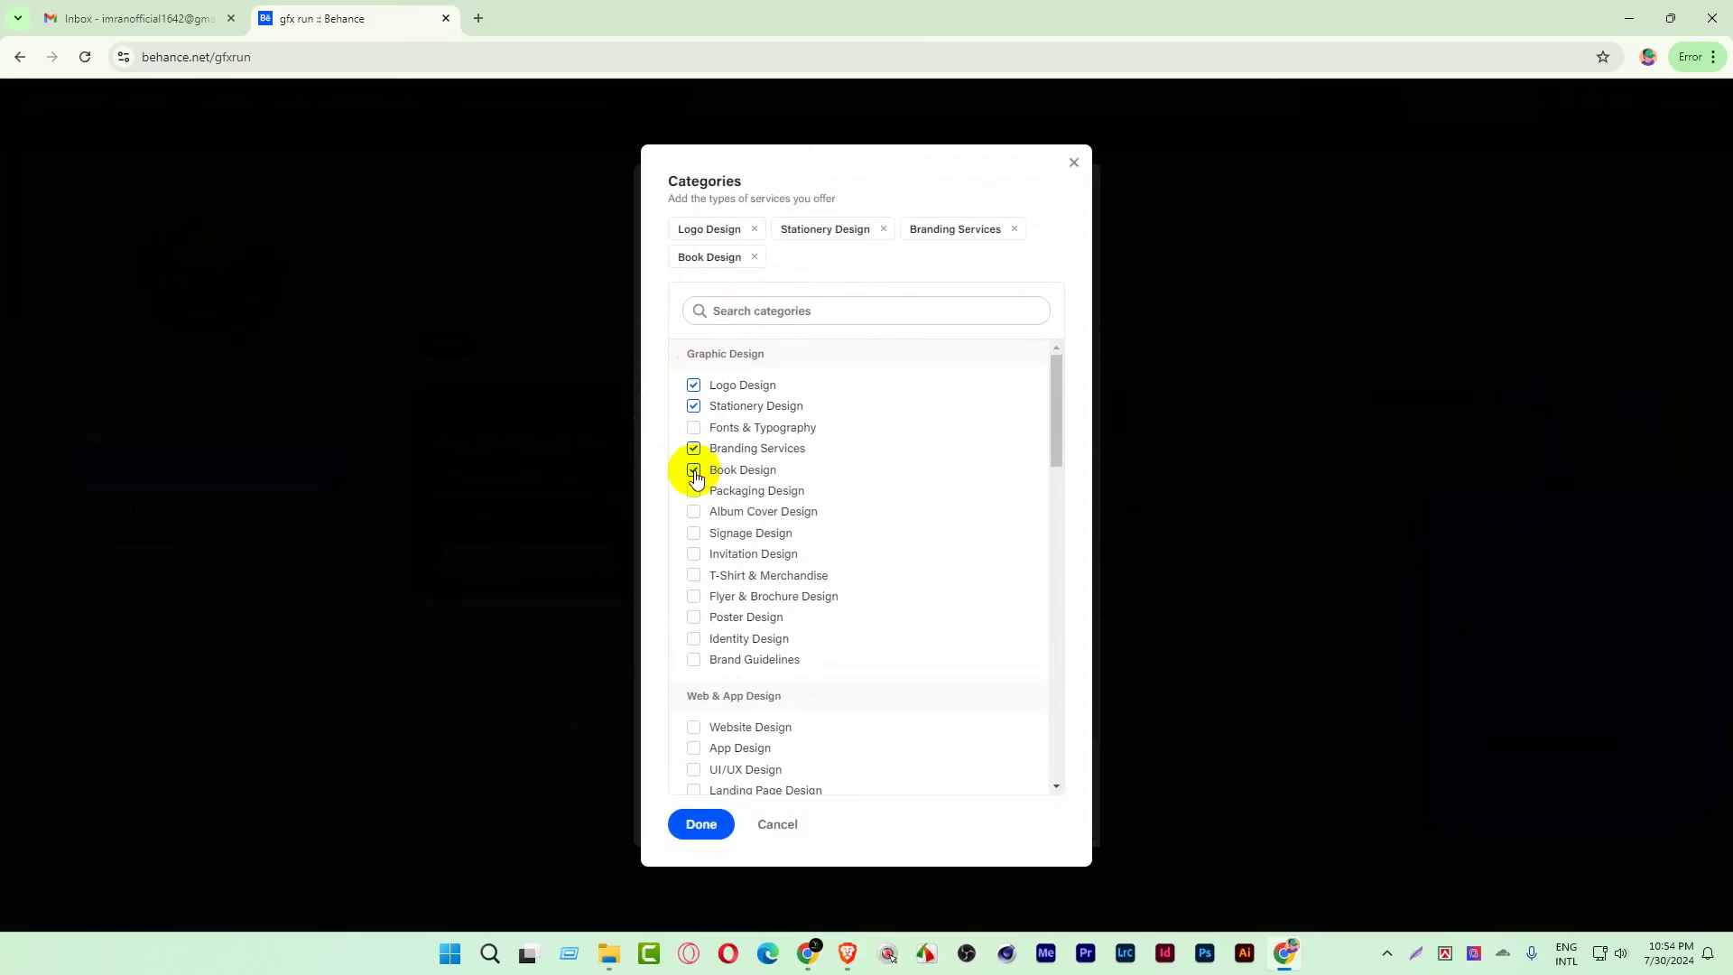
Add Packaging, Signage, Invitation, T-Shirt & Merchandise, Album Cover and Flyer & Brochure Design, then confirm.
left_click(693, 490)
left_click(694, 539)
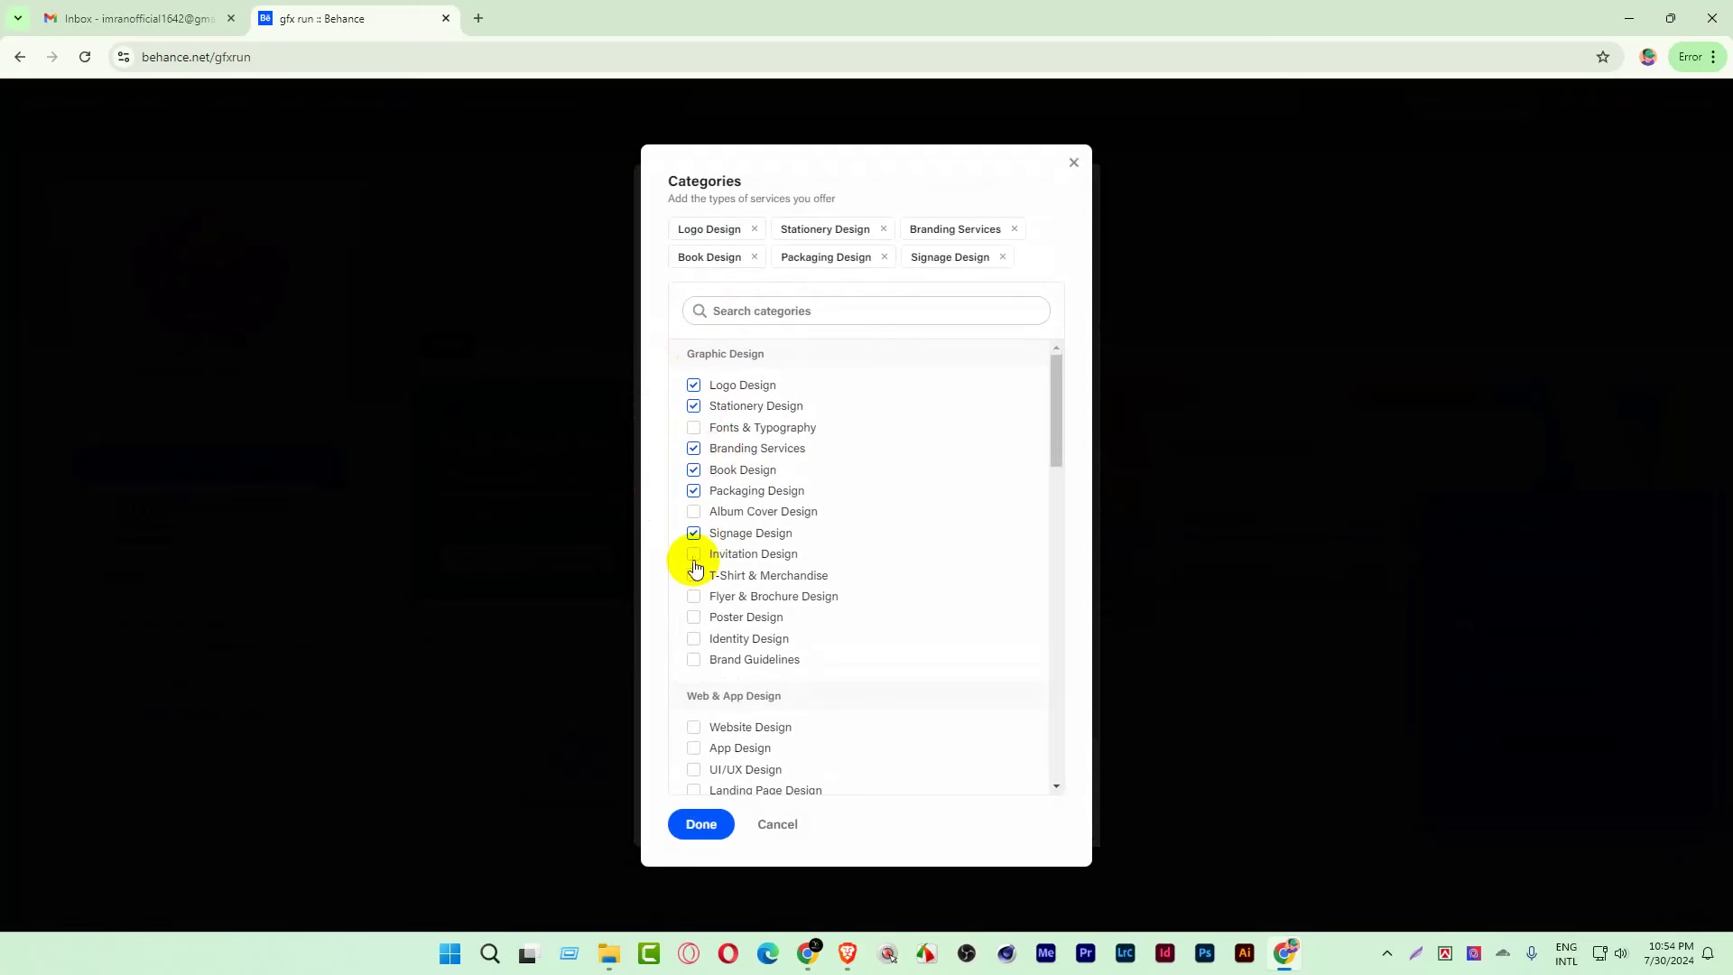
left_click(694, 554)
left_click(693, 603)
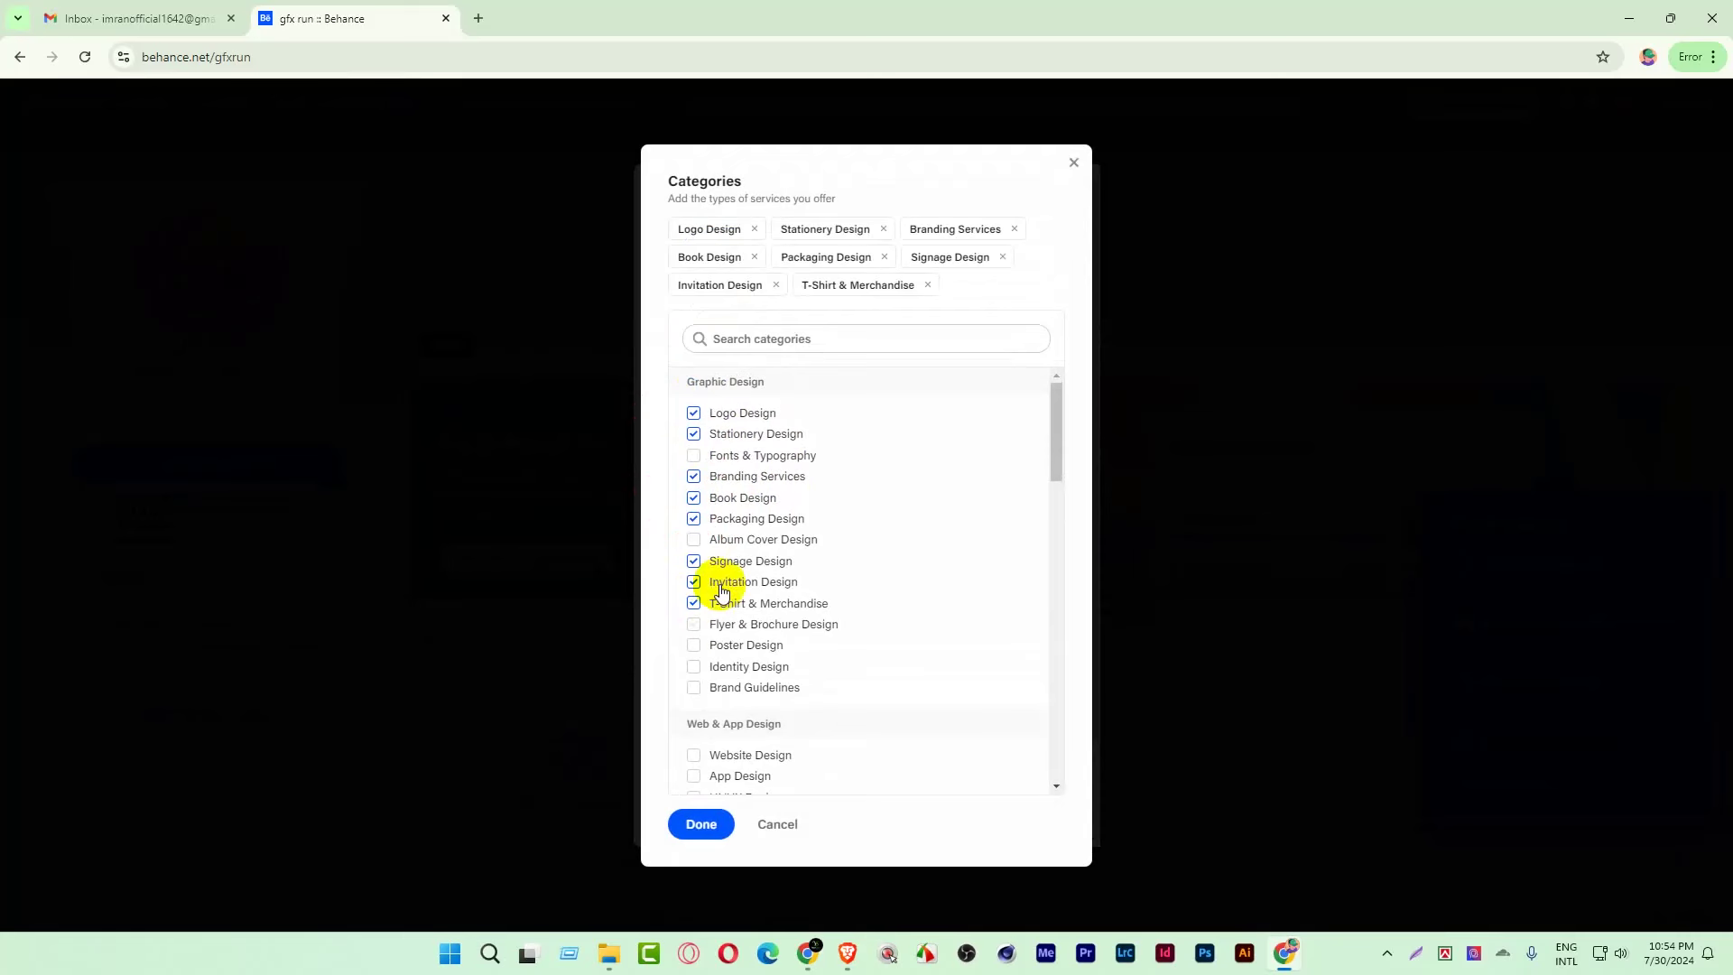
left_click(694, 539)
left_click(696, 655)
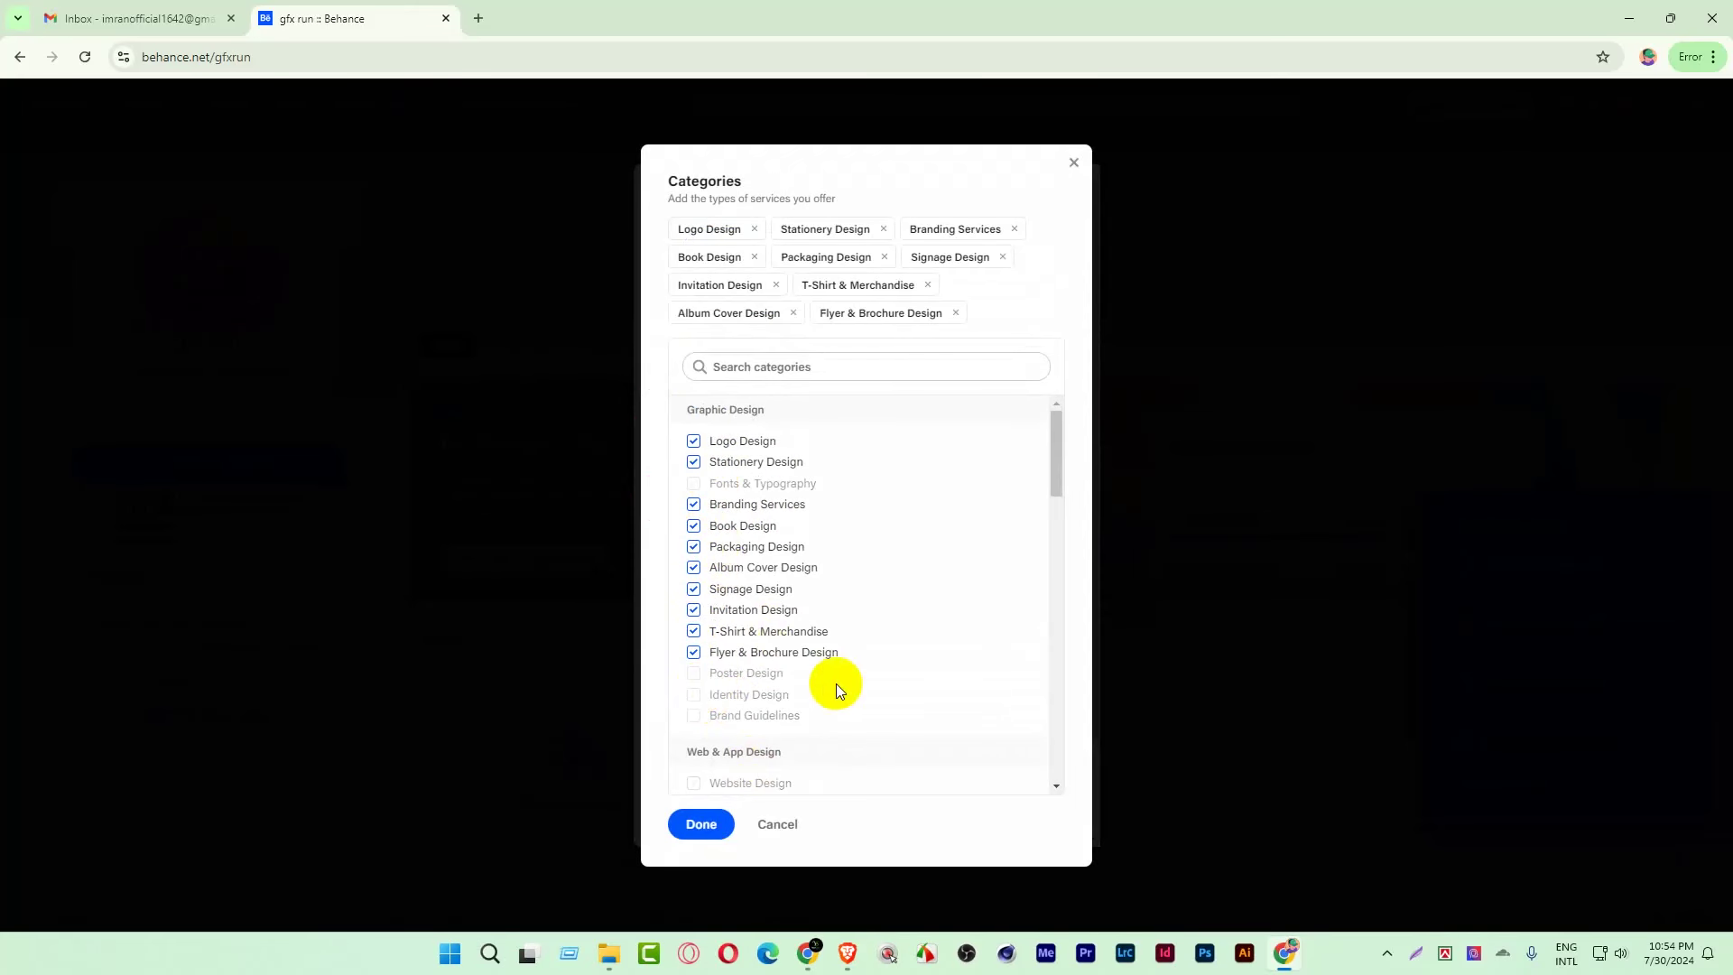
left_click(713, 817)
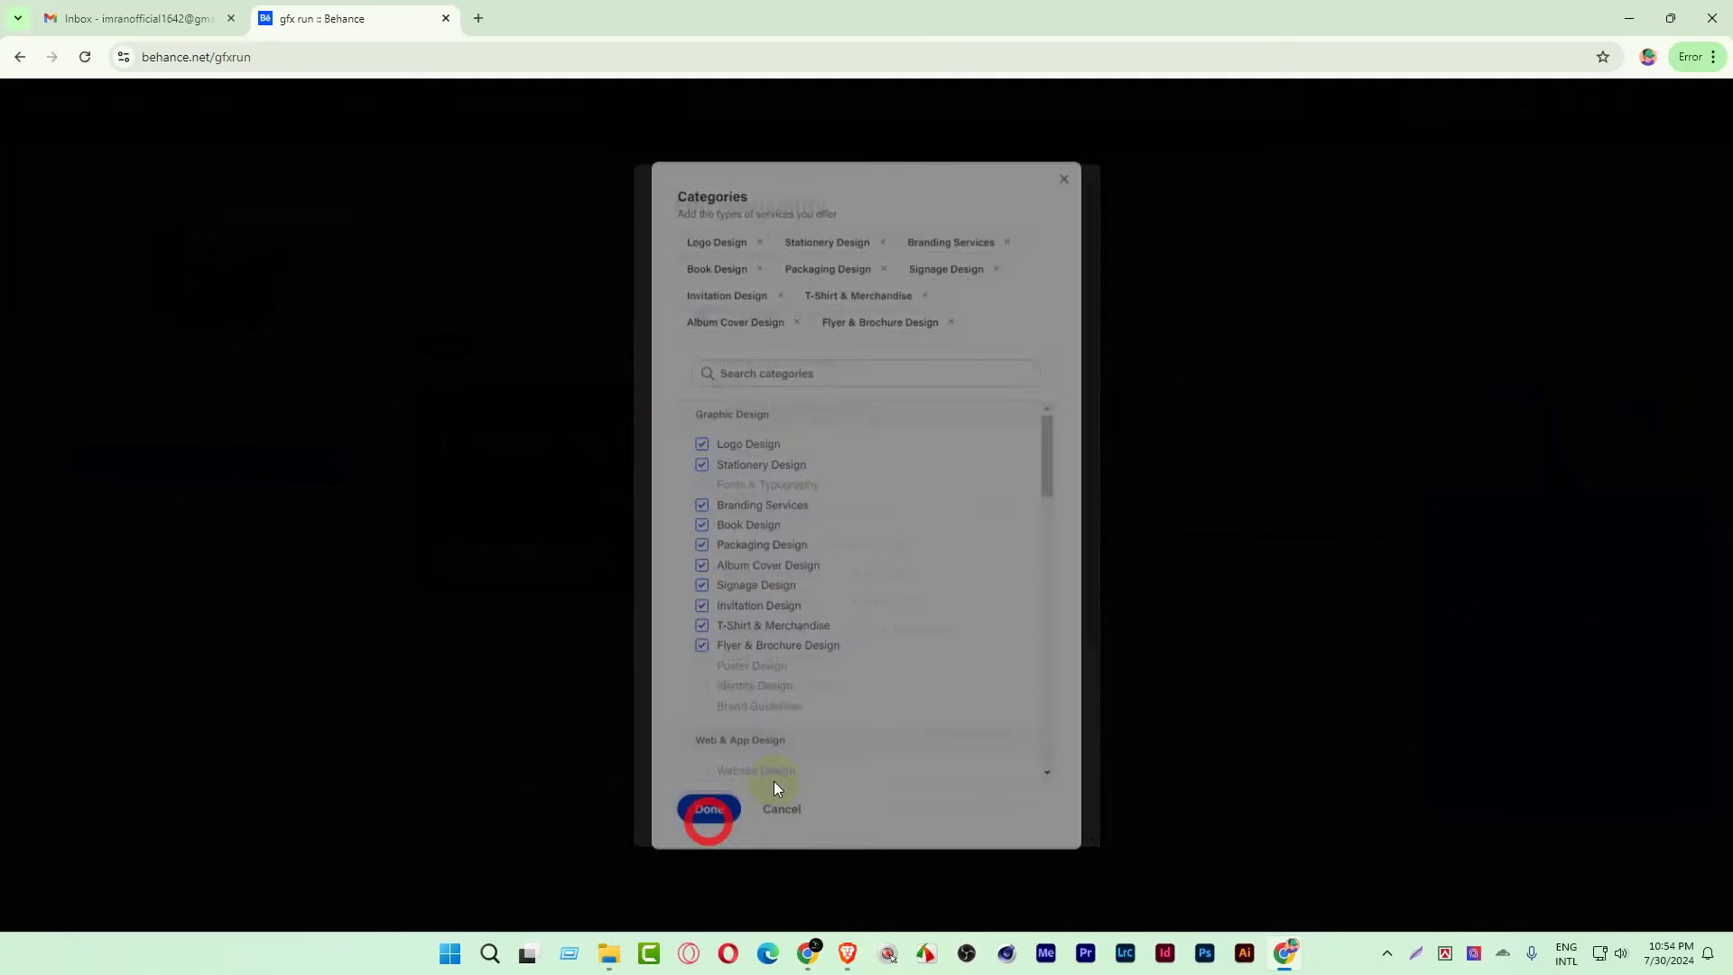
Save the Freelance/Project availability with the chosen categories.
left_click(723, 804)
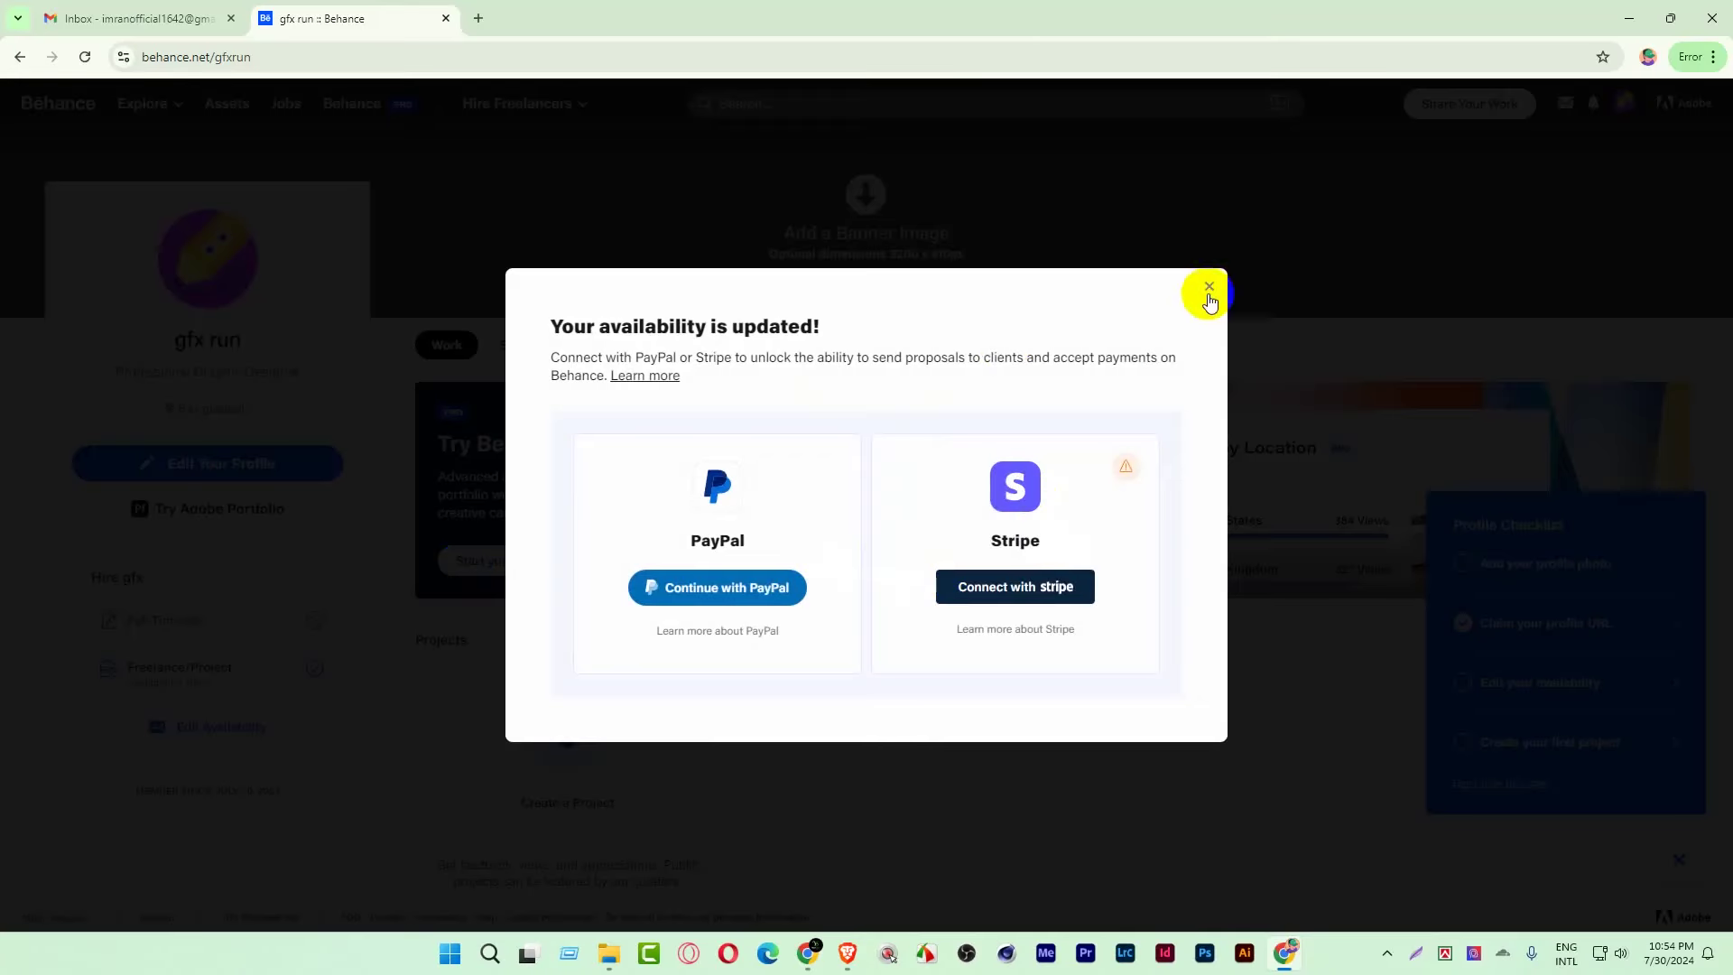
left_click(1209, 289)
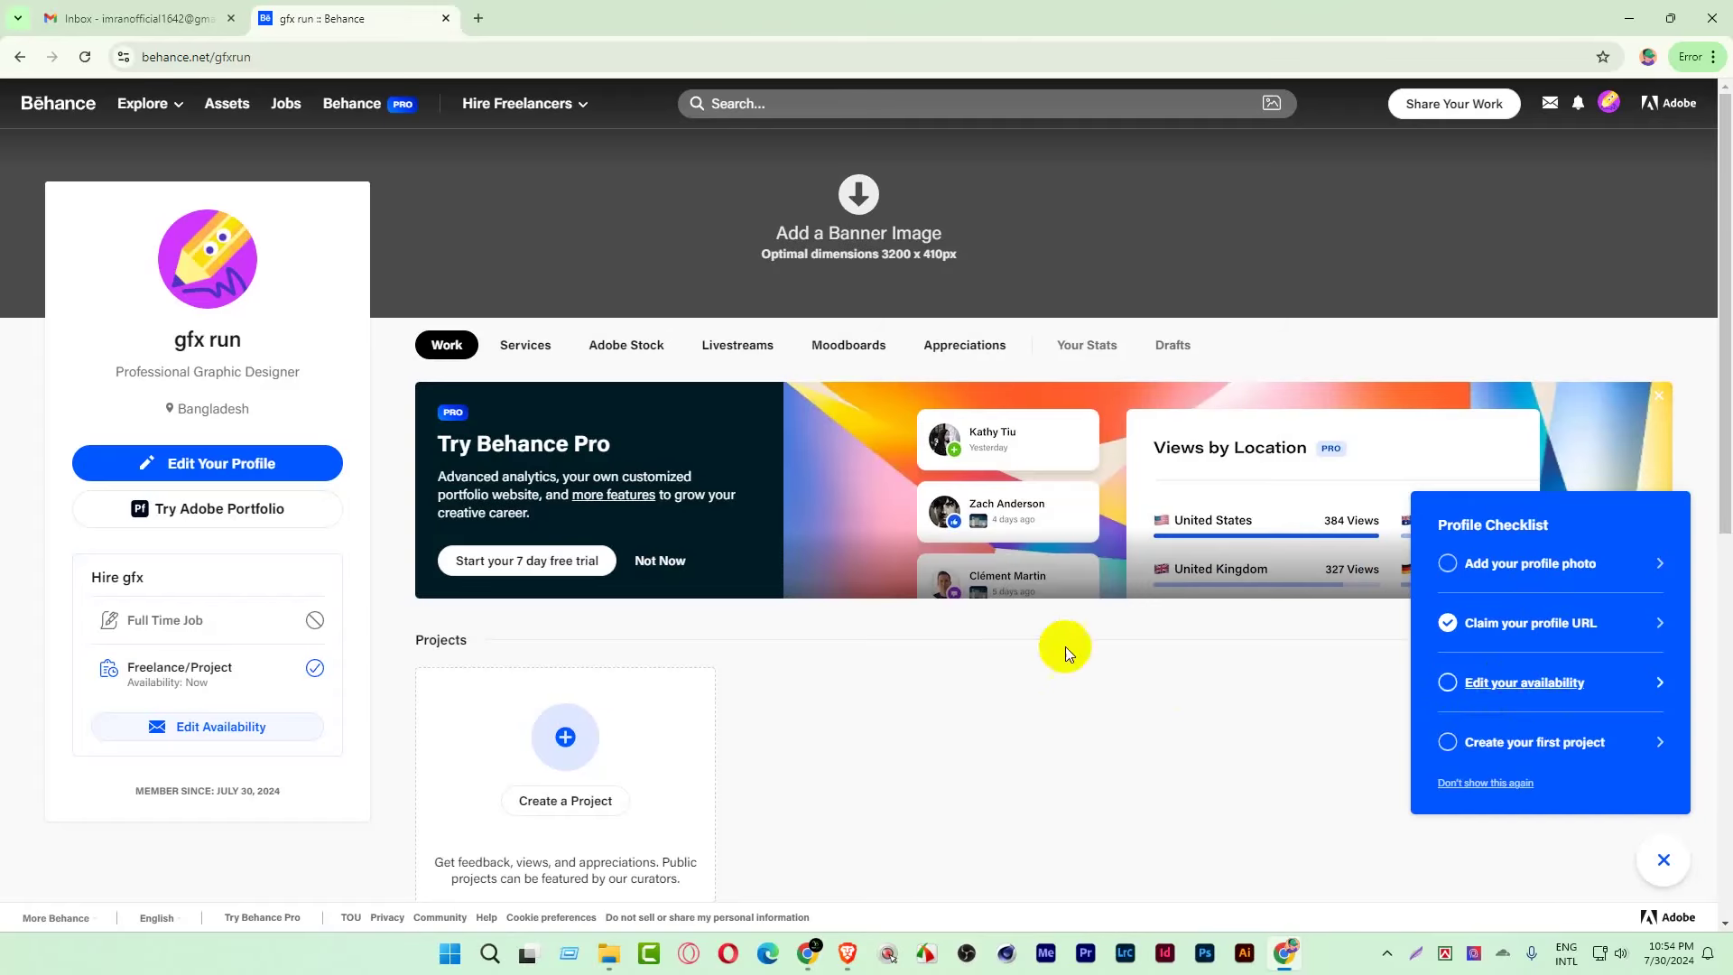
left_click(315, 621)
Also turn on Full Time Job availability in the Hire settings and save it.
left_click(204, 727)
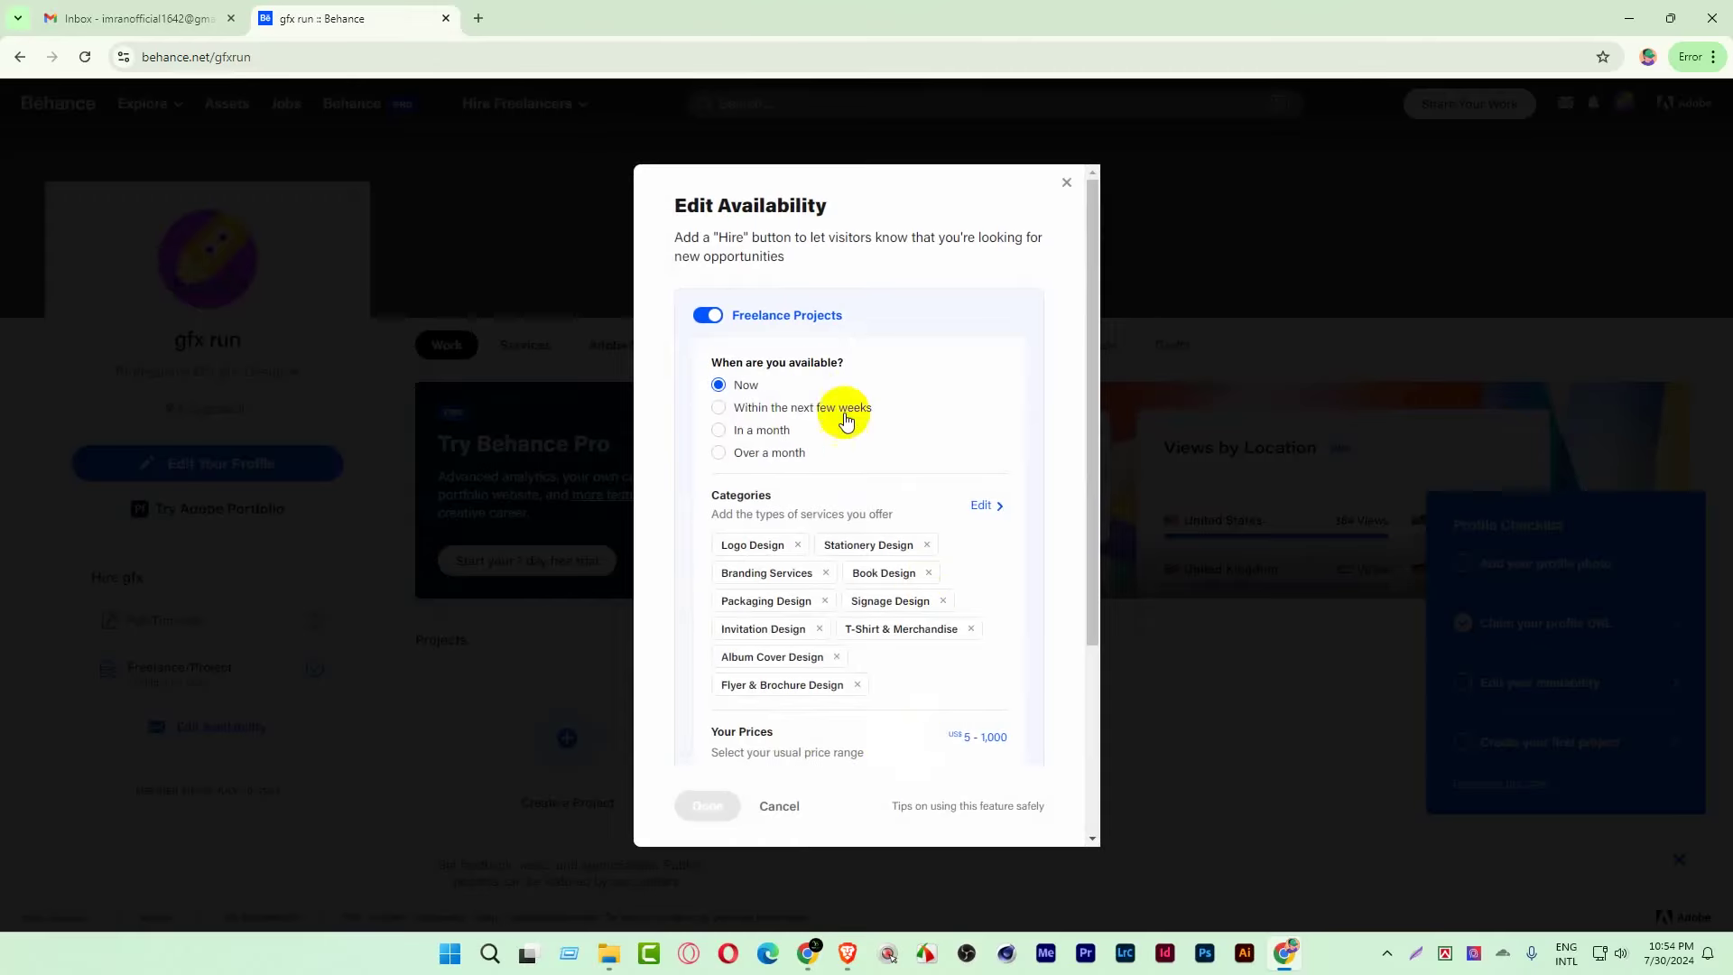
scroll(821, 479, "down", 3)
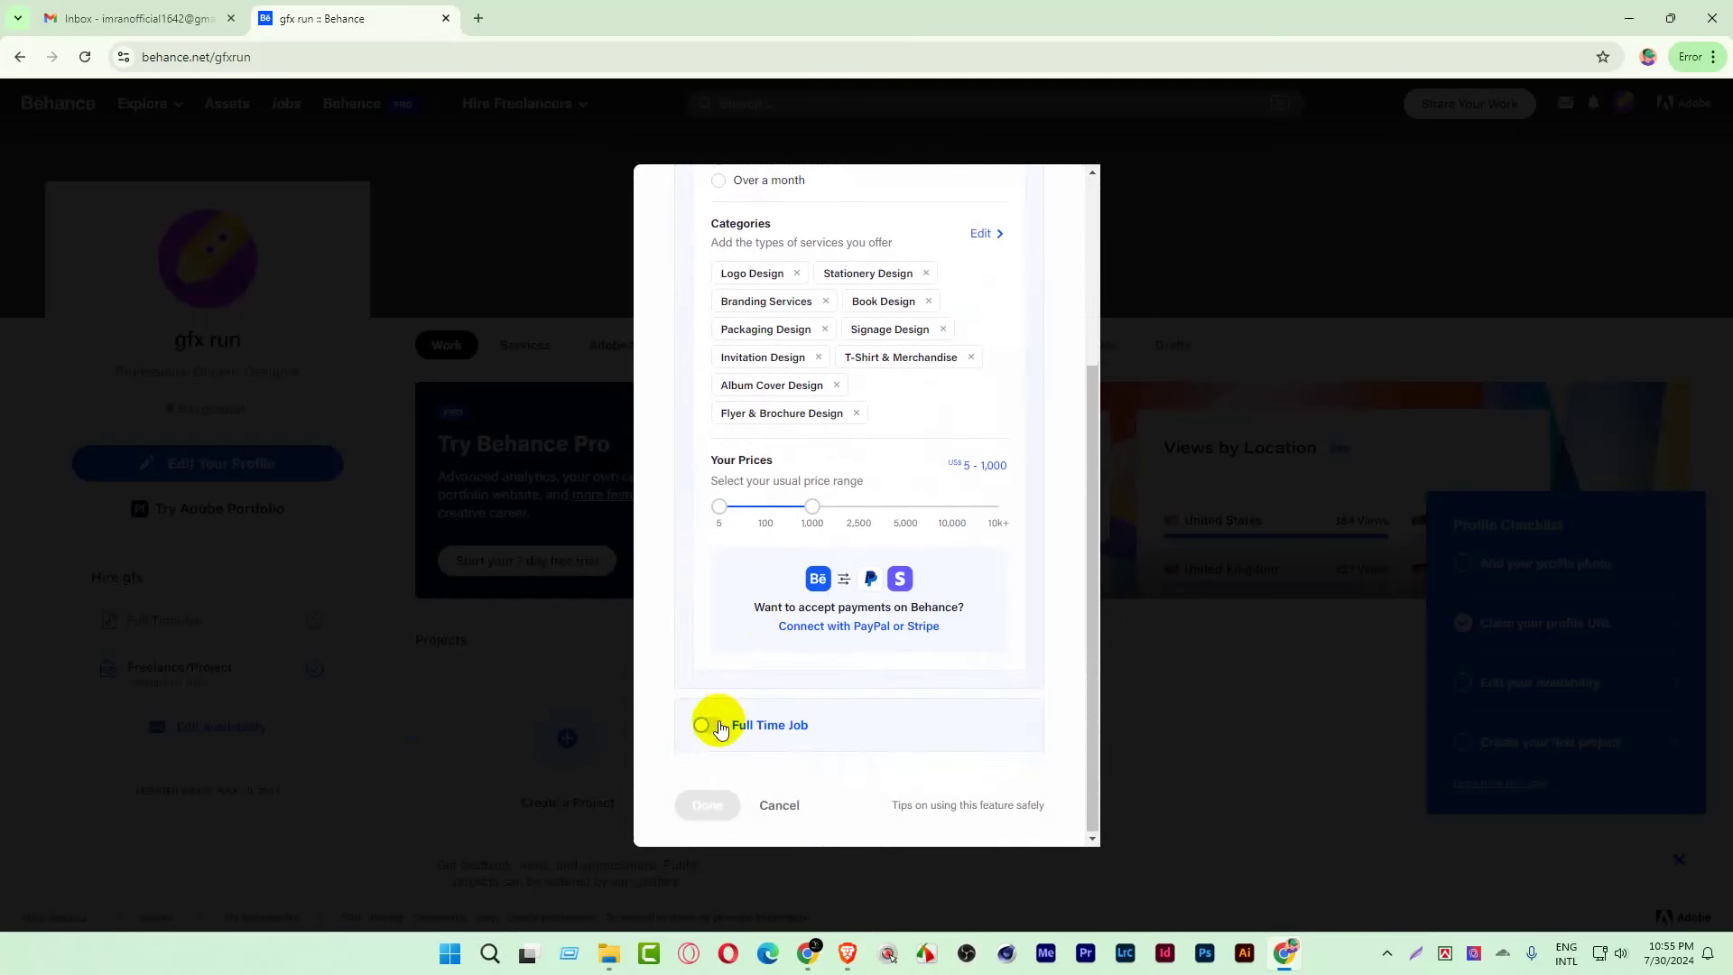
left_click(709, 726)
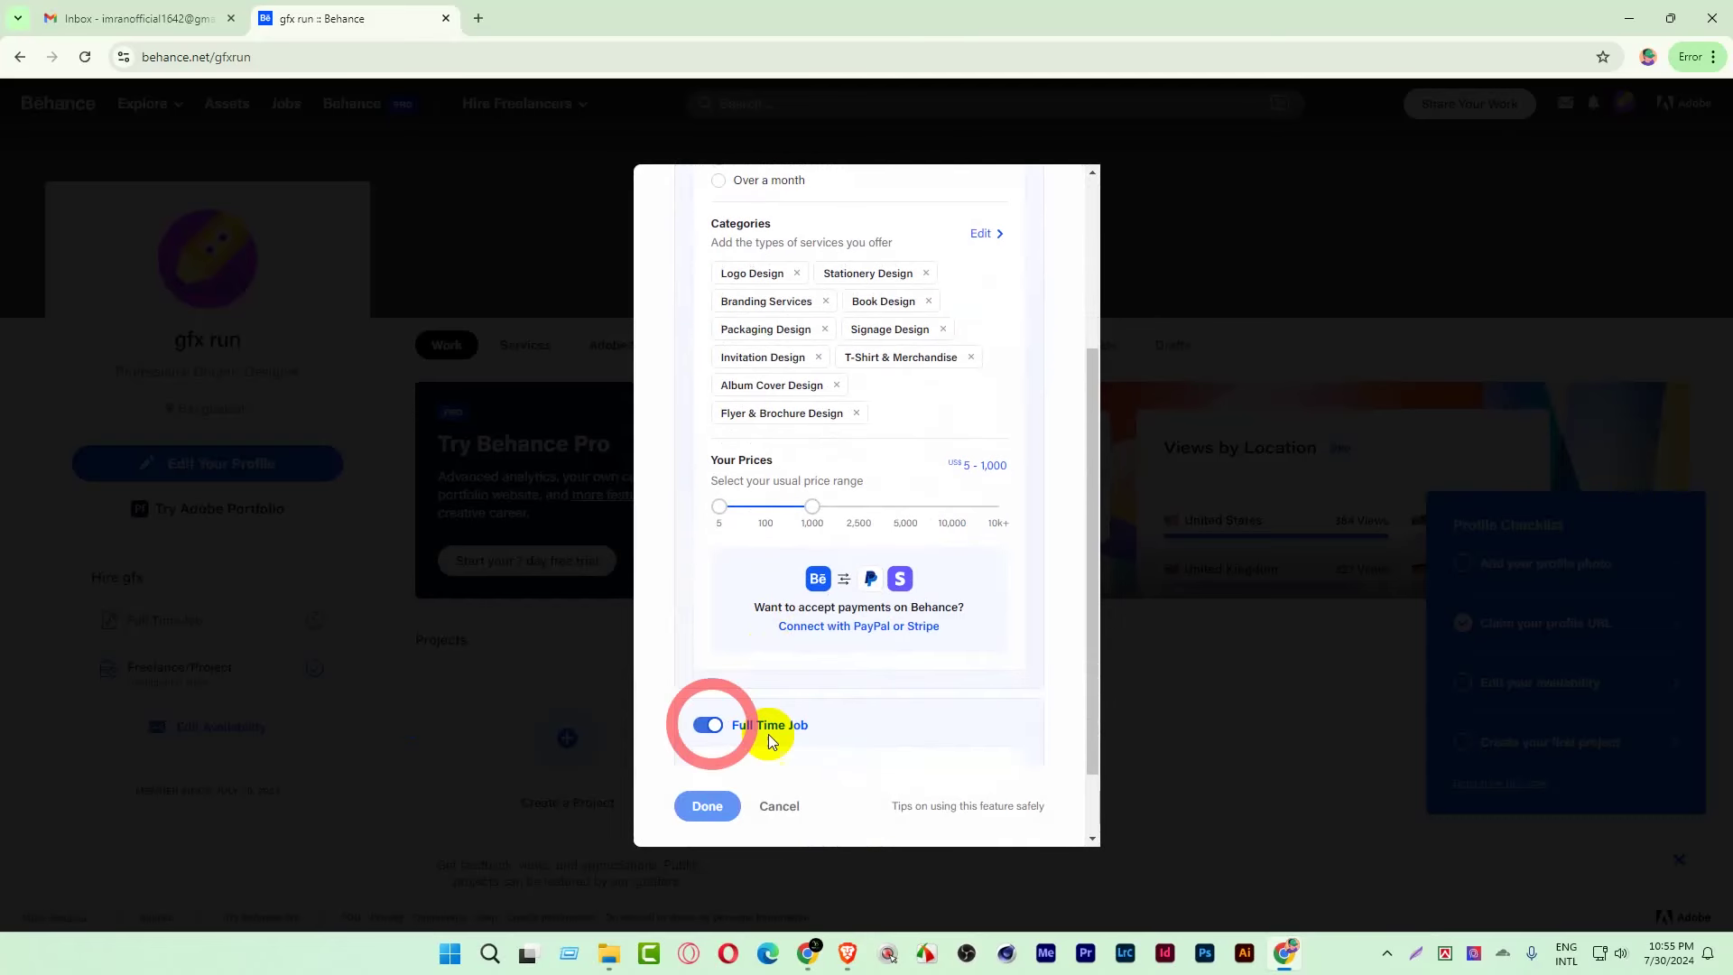
left_click(708, 808)
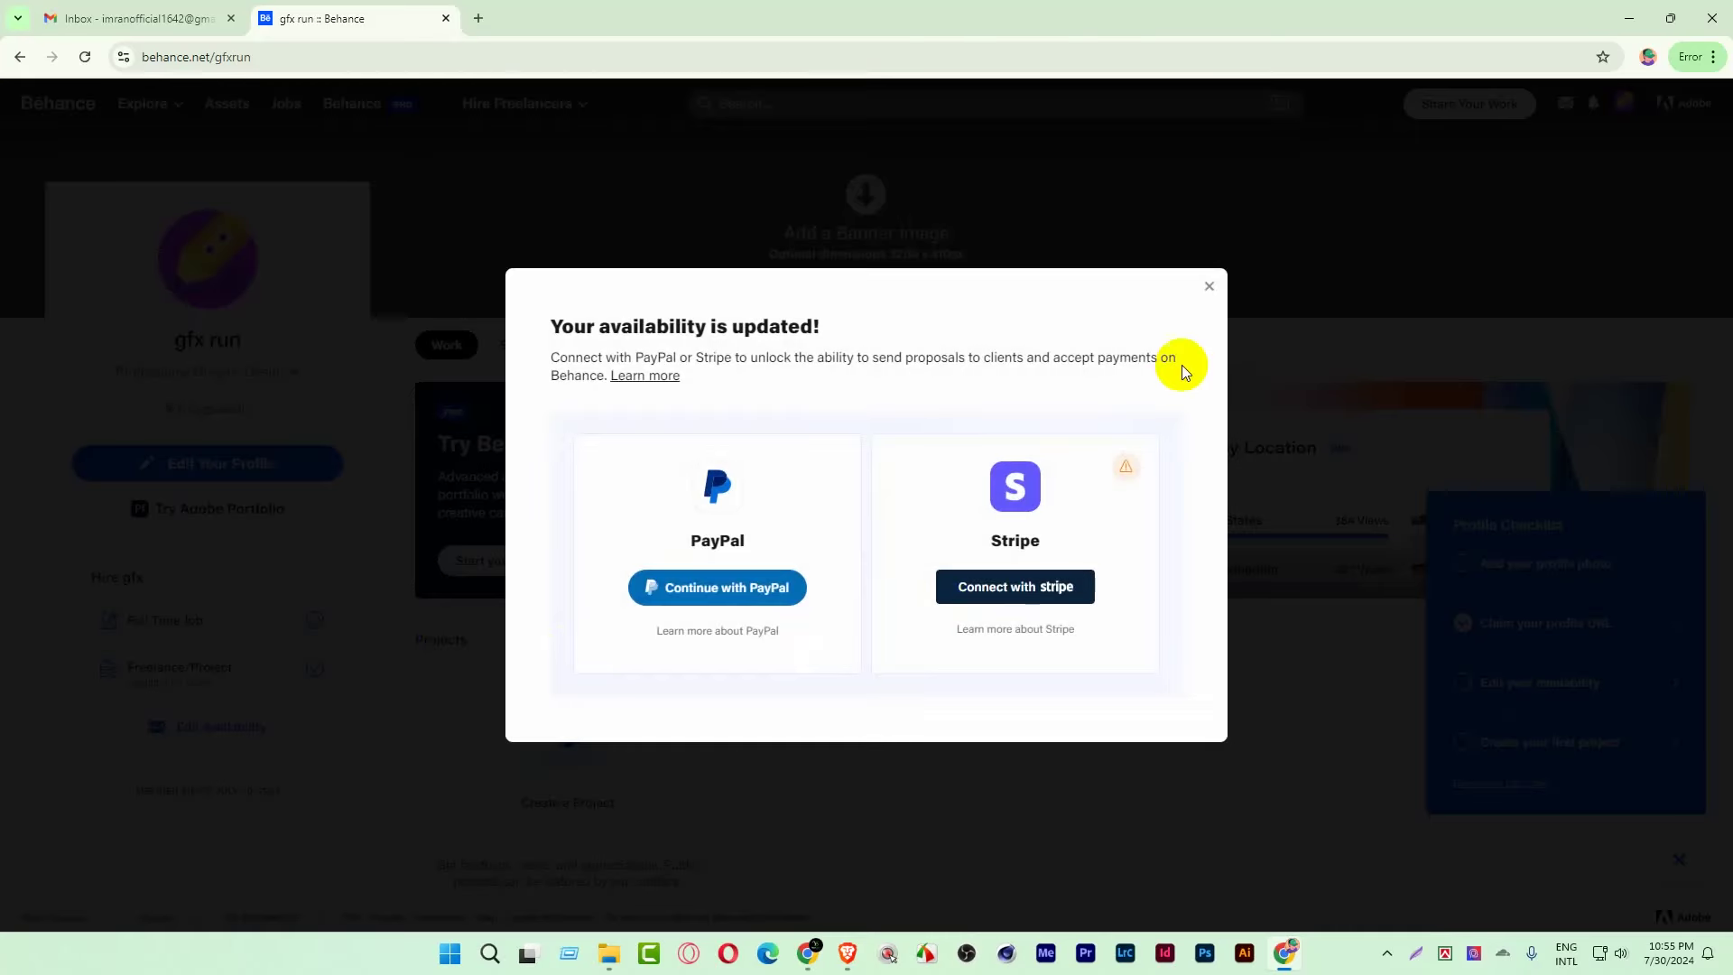
left_click(1210, 289)
scroll(841, 624, "down", 3)
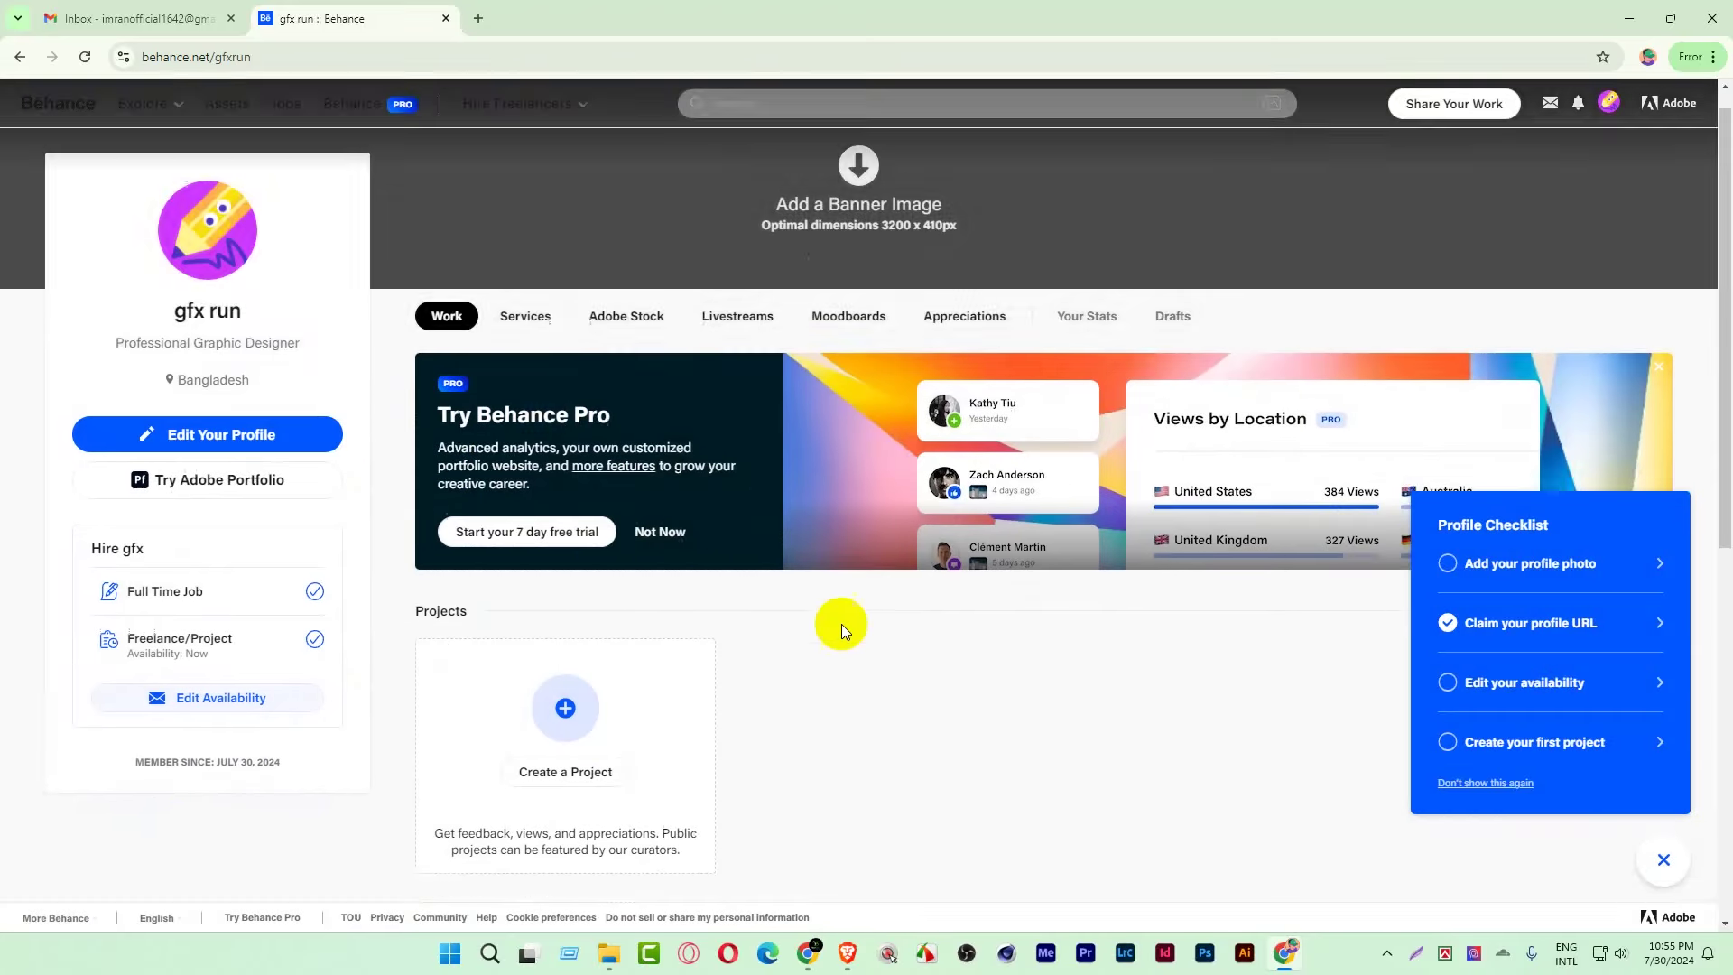
View the profile's empty Adobe Stock section and its contributor dashboard, then close the dashboard.
scroll(1334, 313, "up", 3)
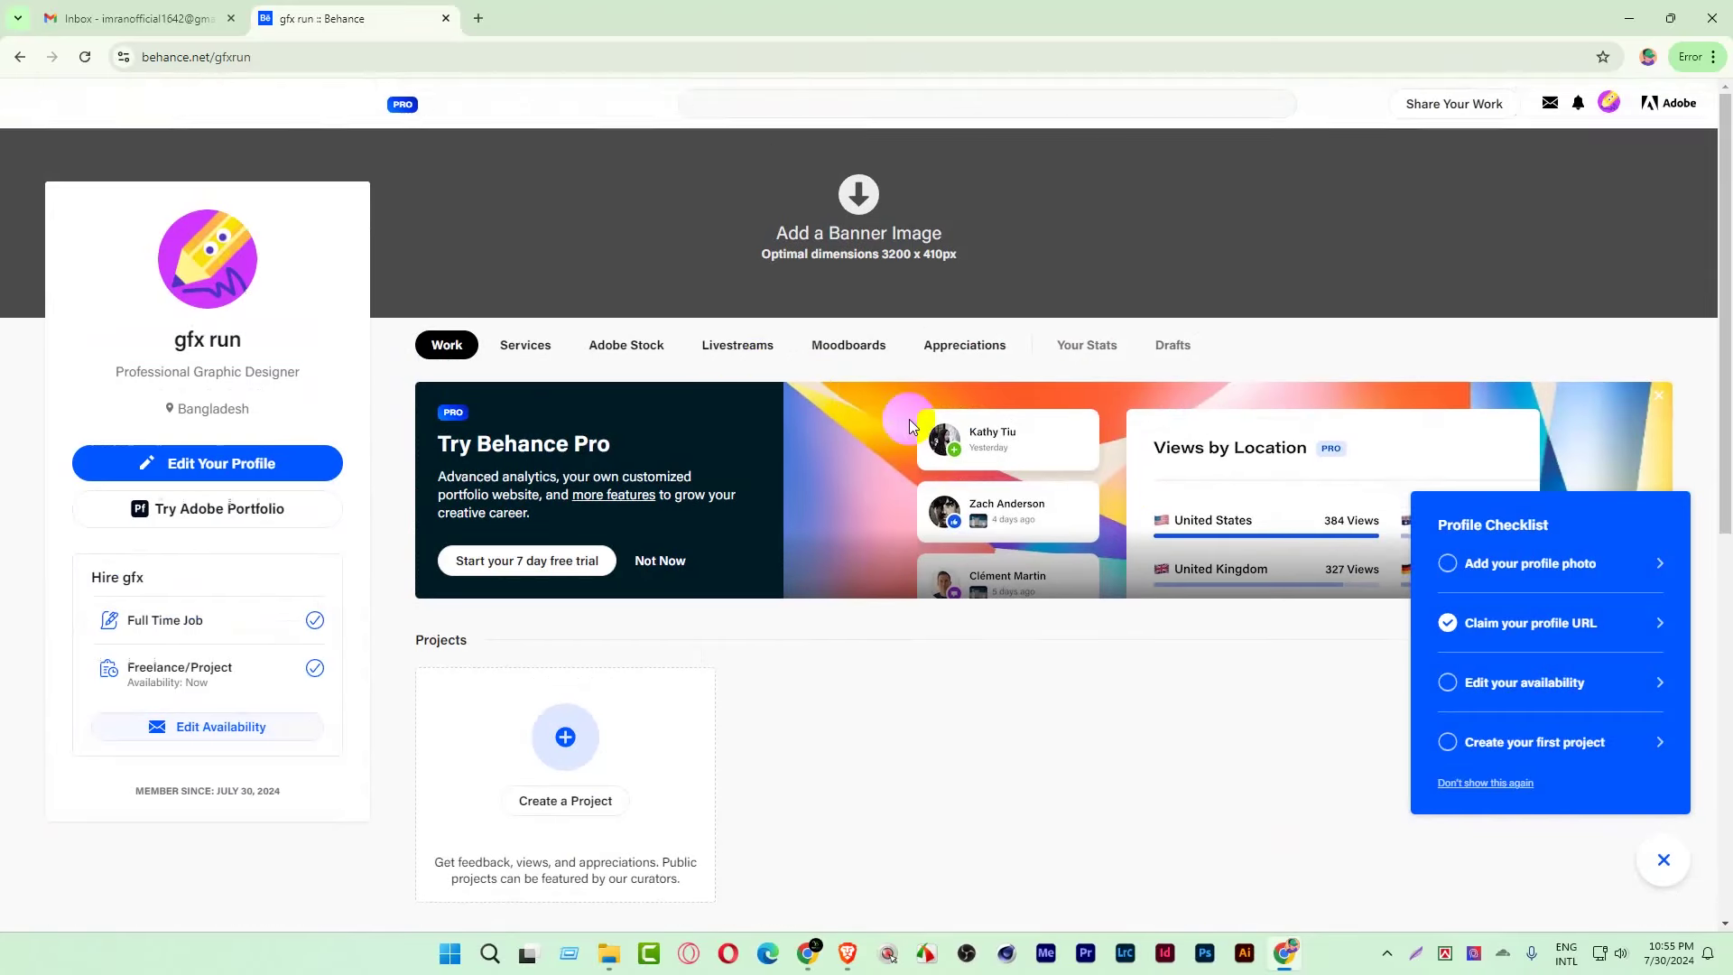
left_click(627, 349)
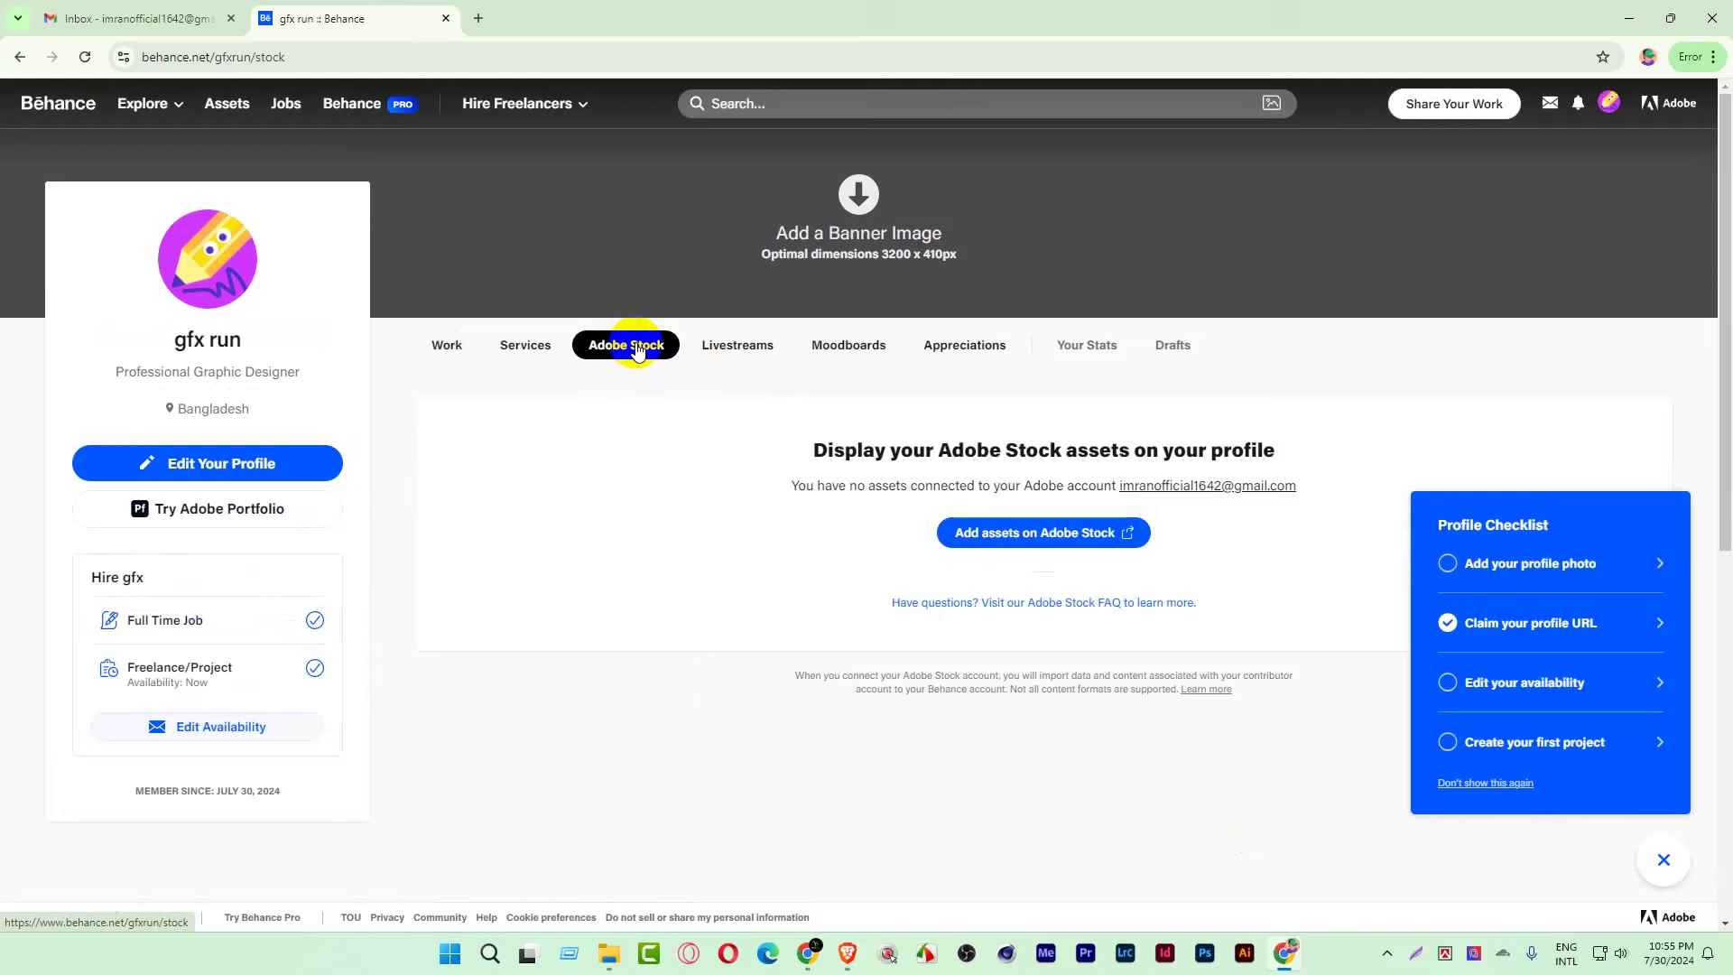
left_click(1025, 540)
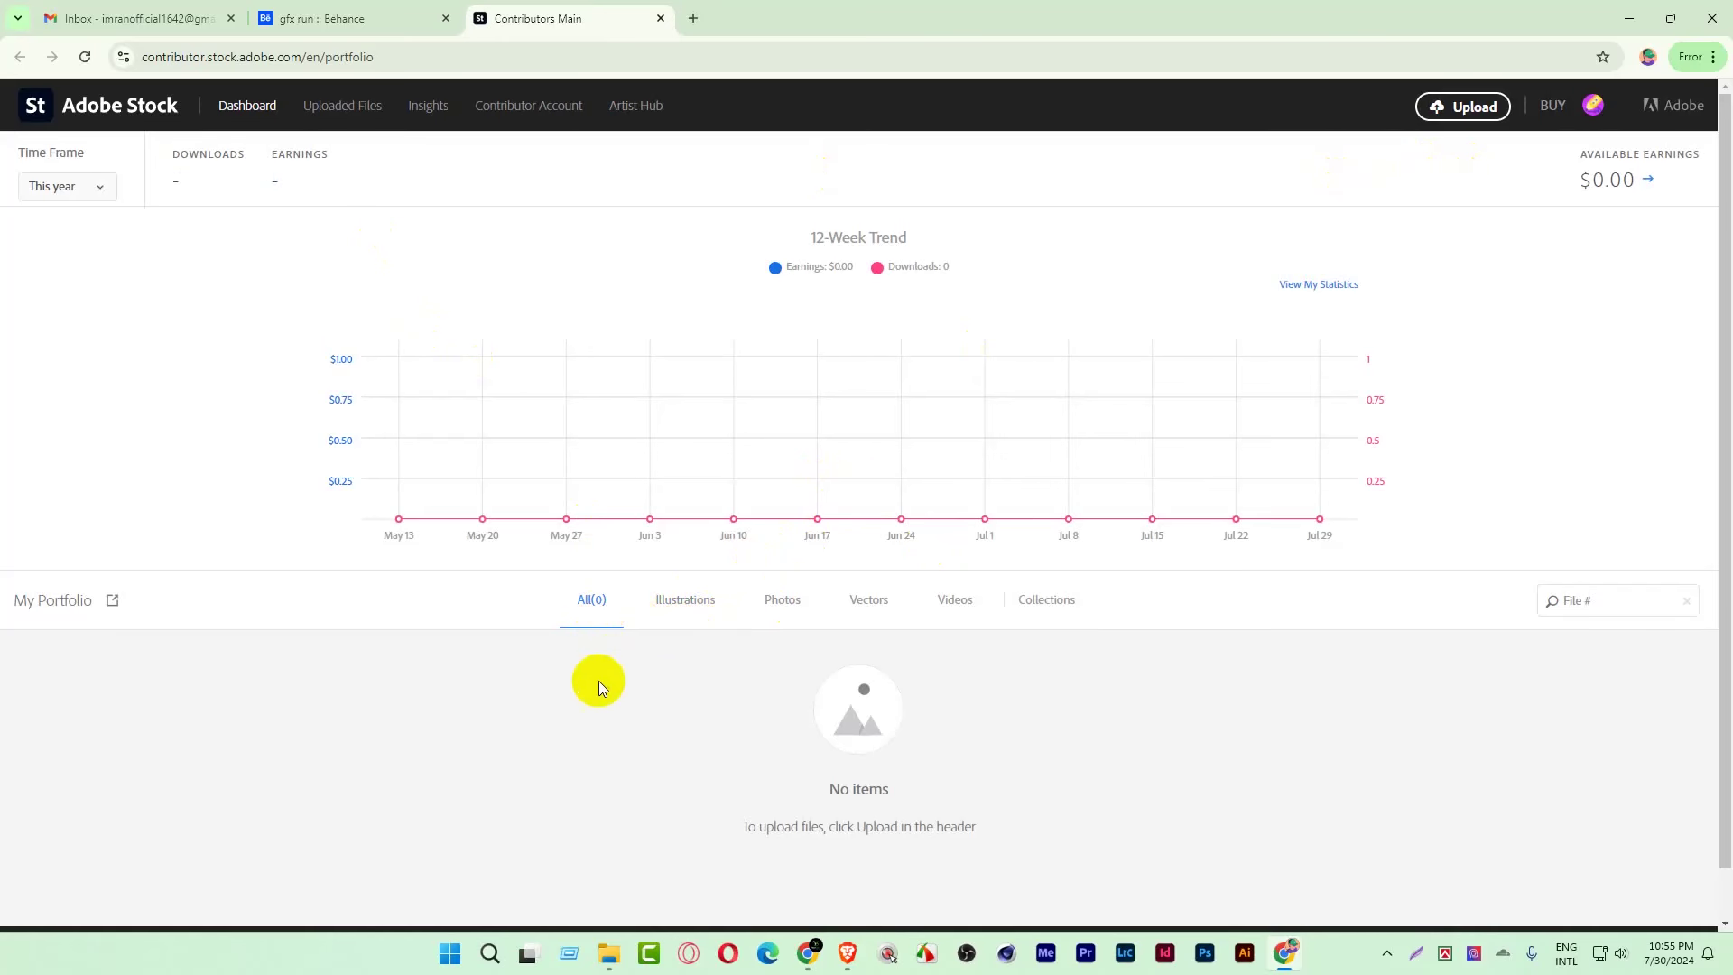
left_click(662, 18)
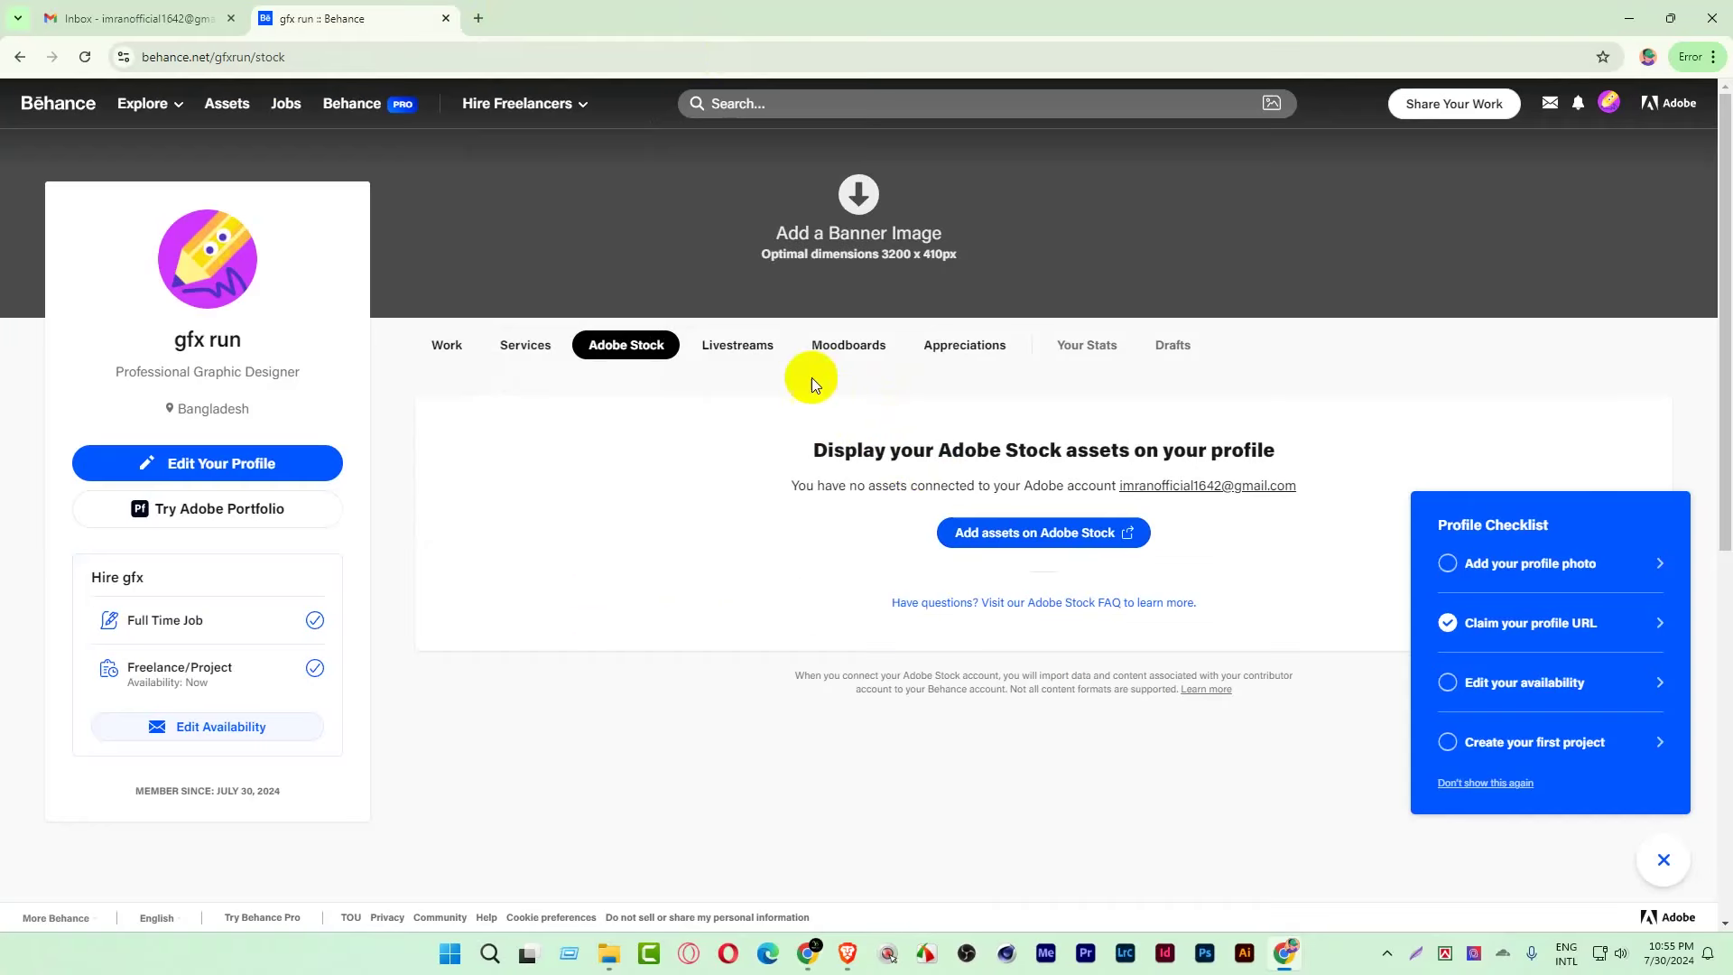
Return to the profile's Work tab showing the empty Projects section.
left_click(444, 344)
left_click(527, 348)
left_click(609, 344)
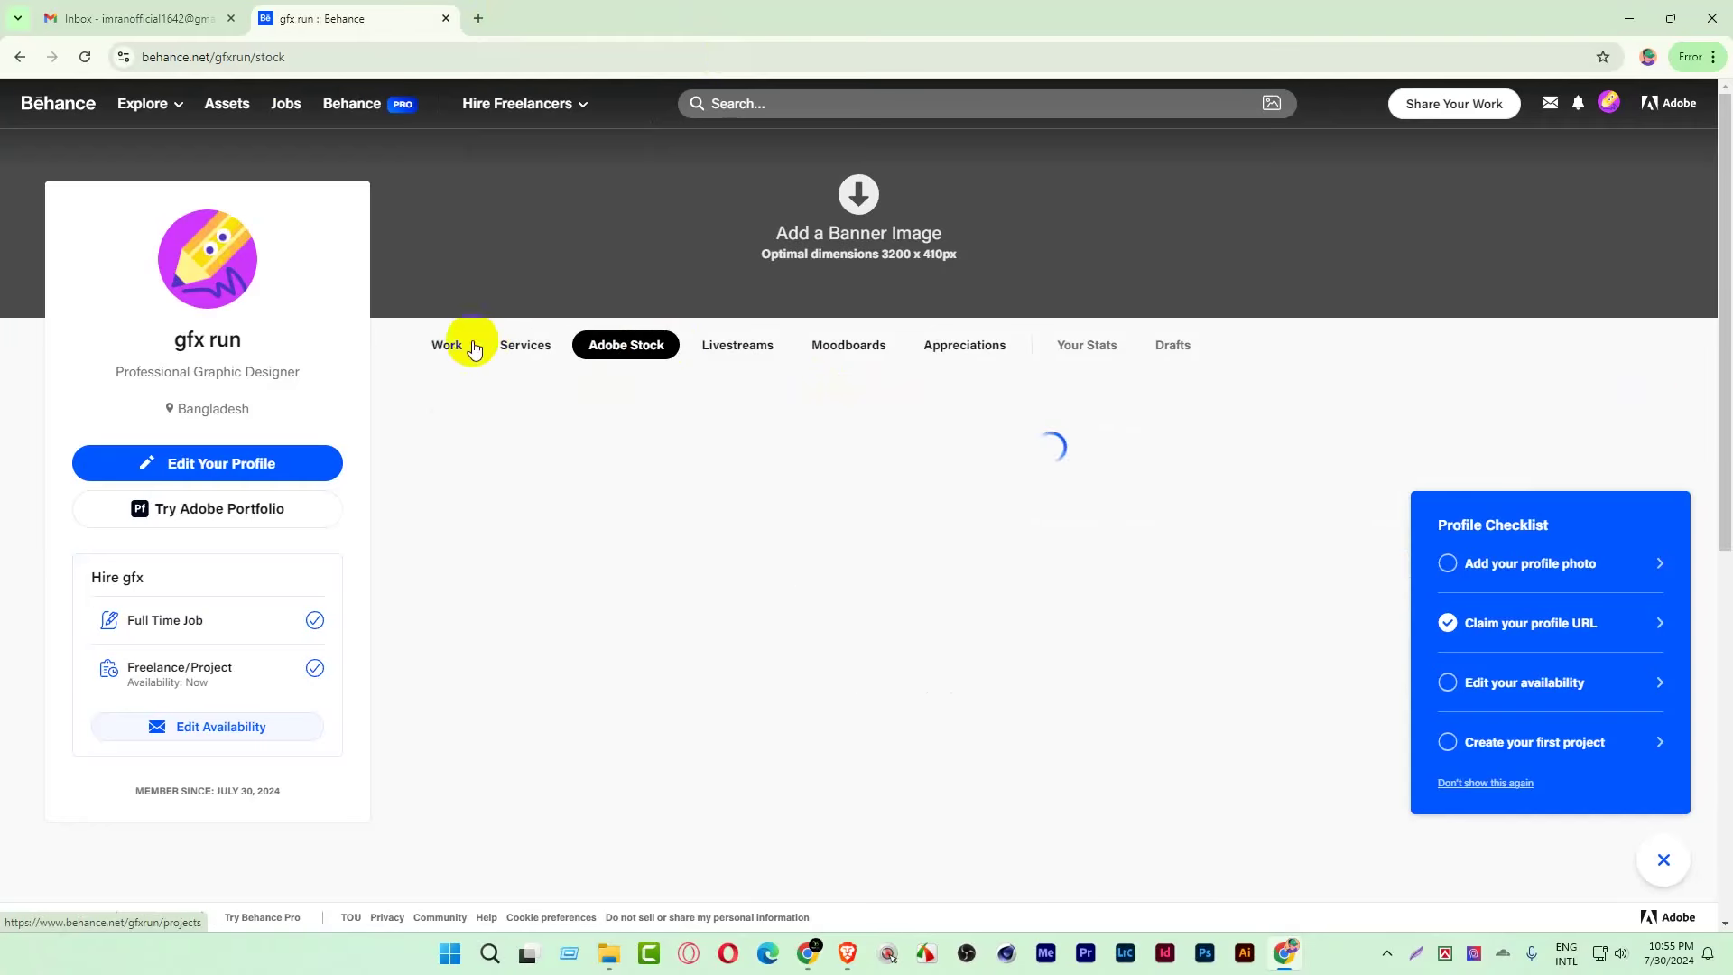
left_click(447, 344)
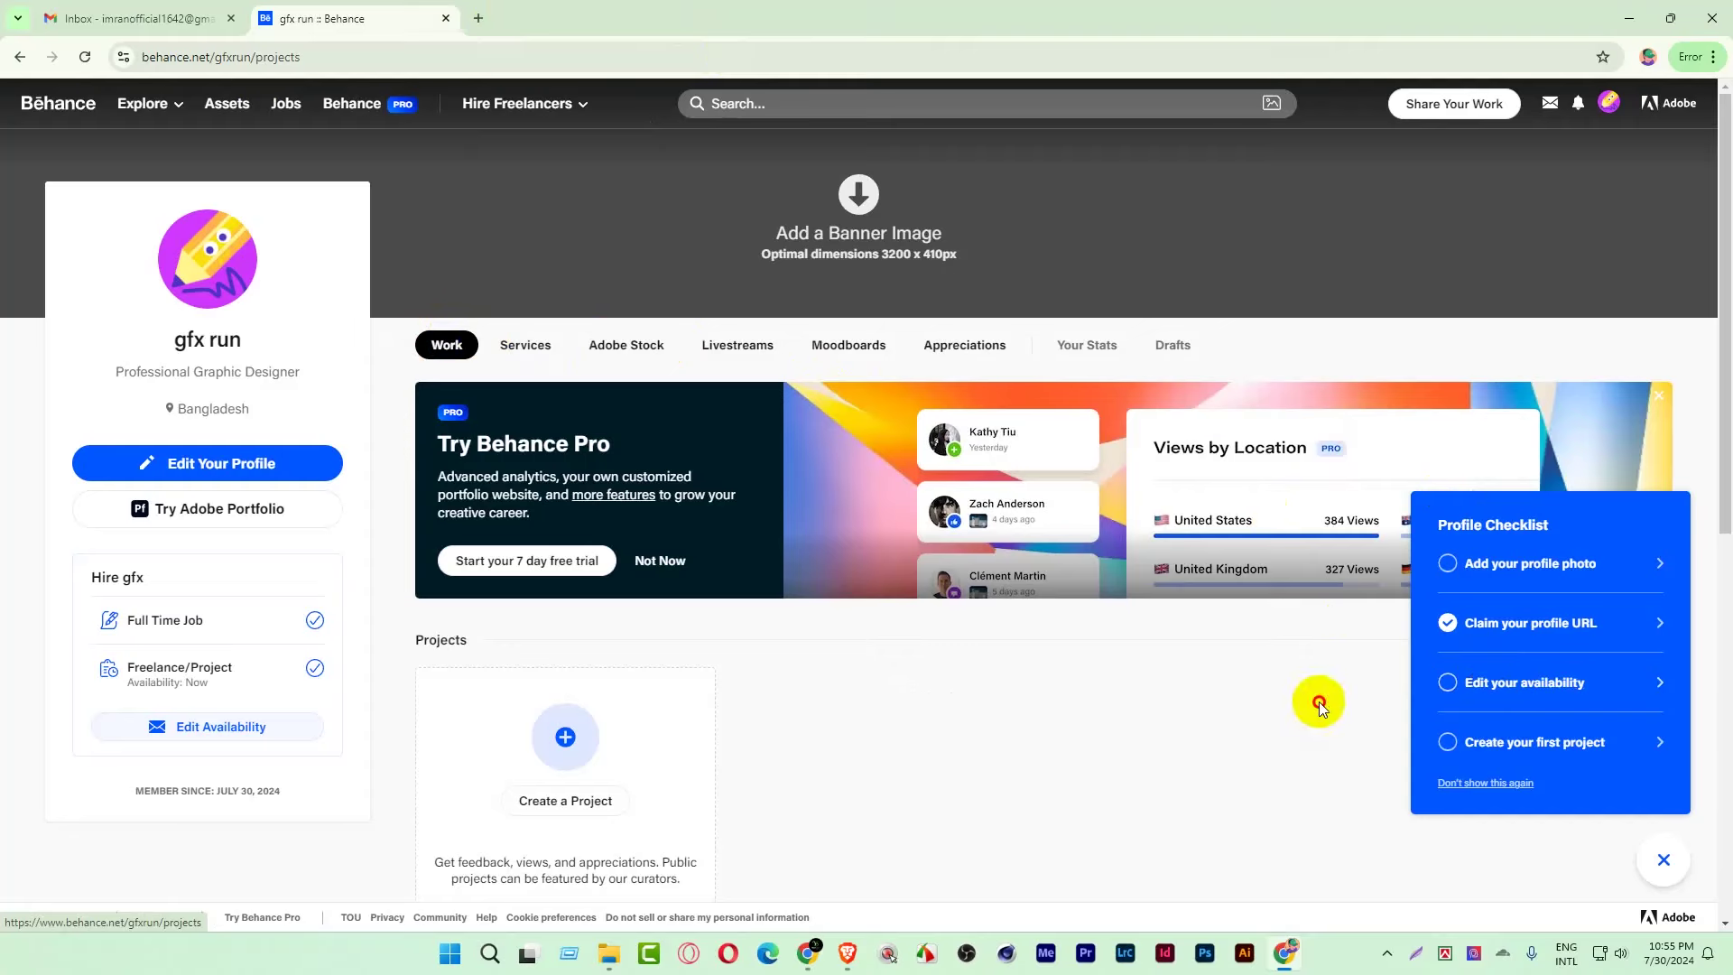
left_click(478, 18)
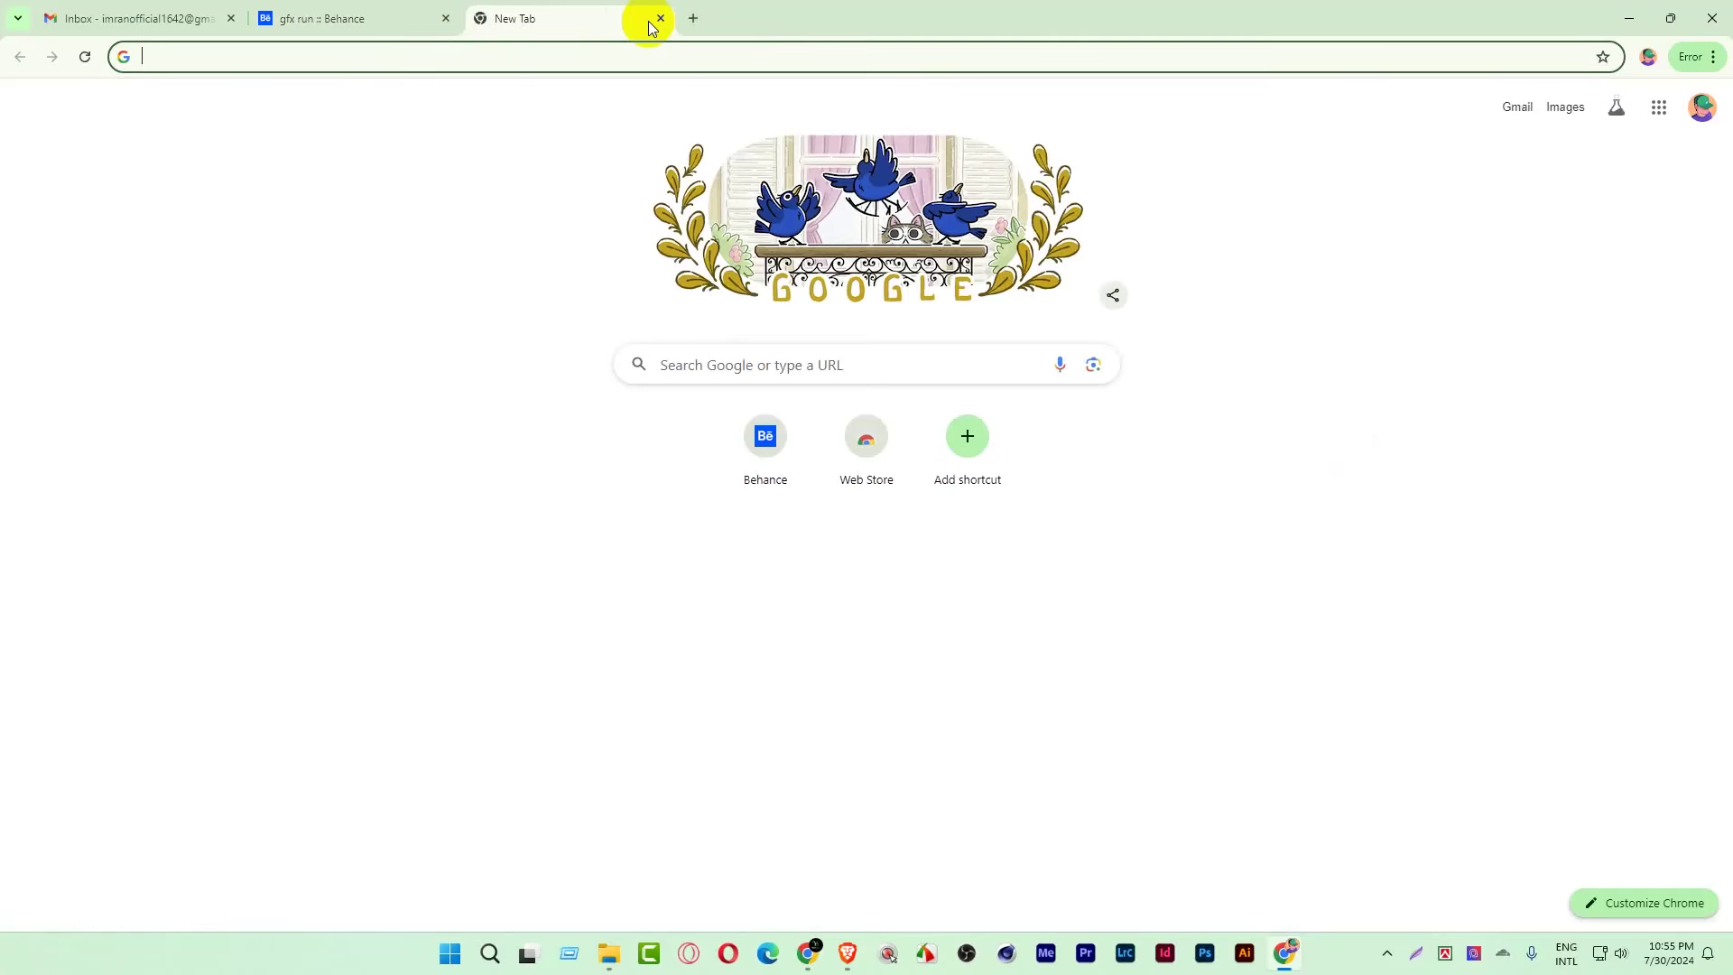
type("yout")
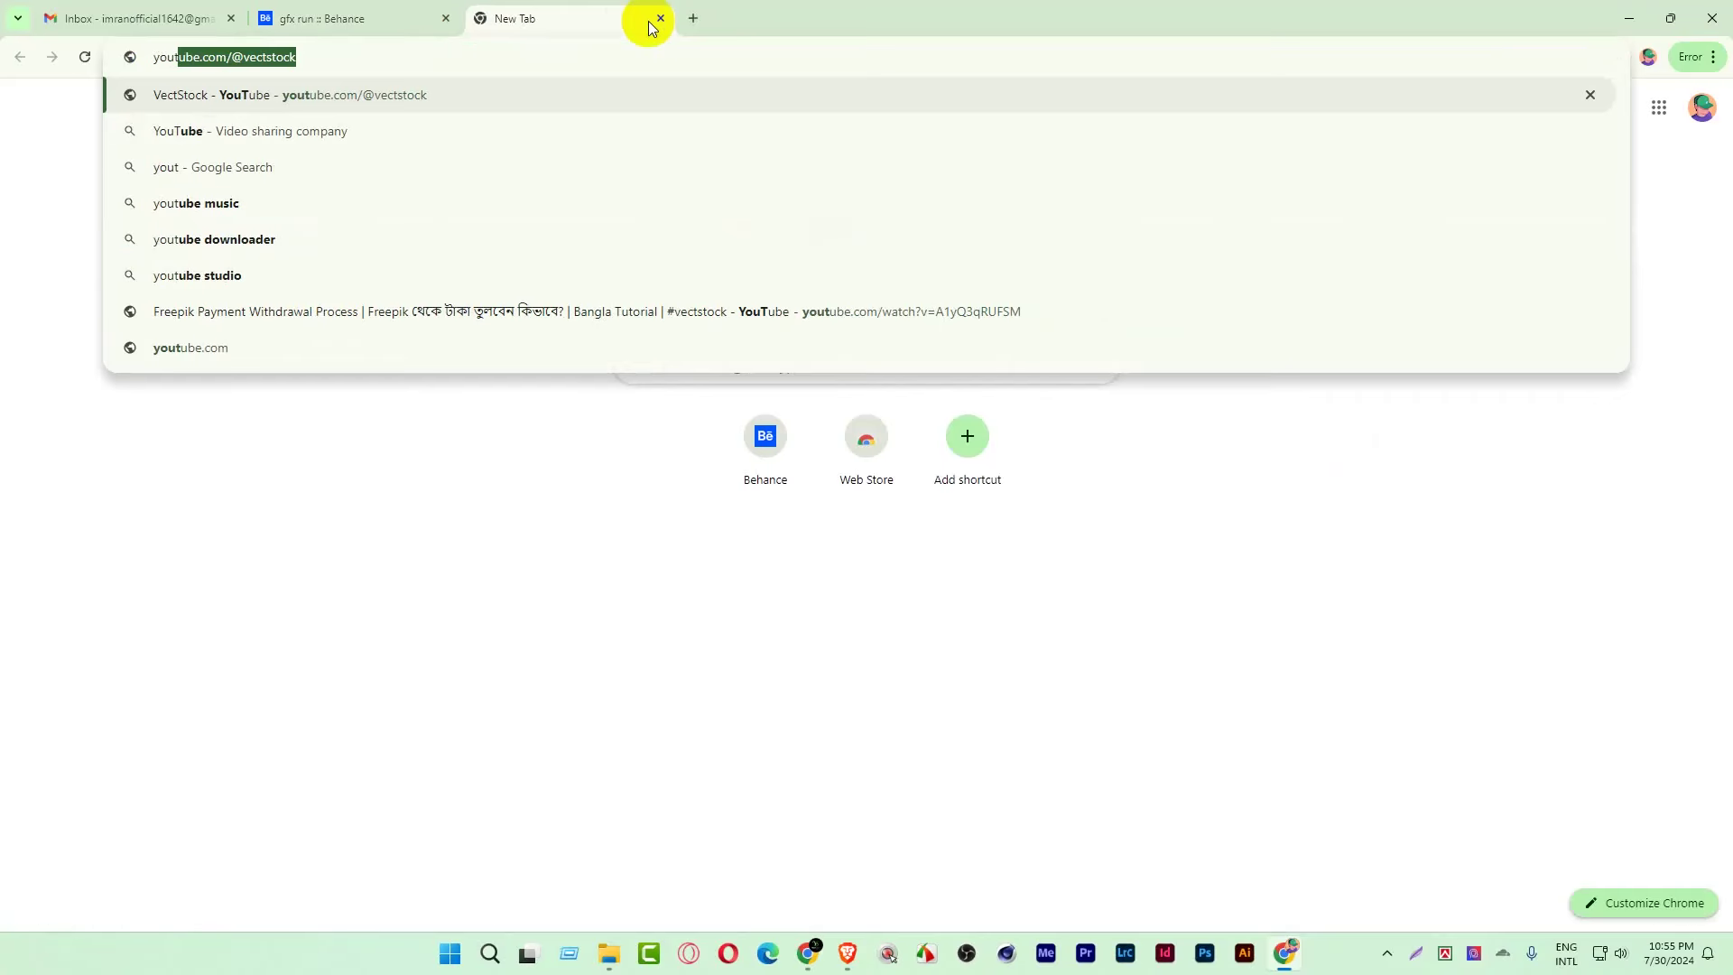
left_click(264, 59)
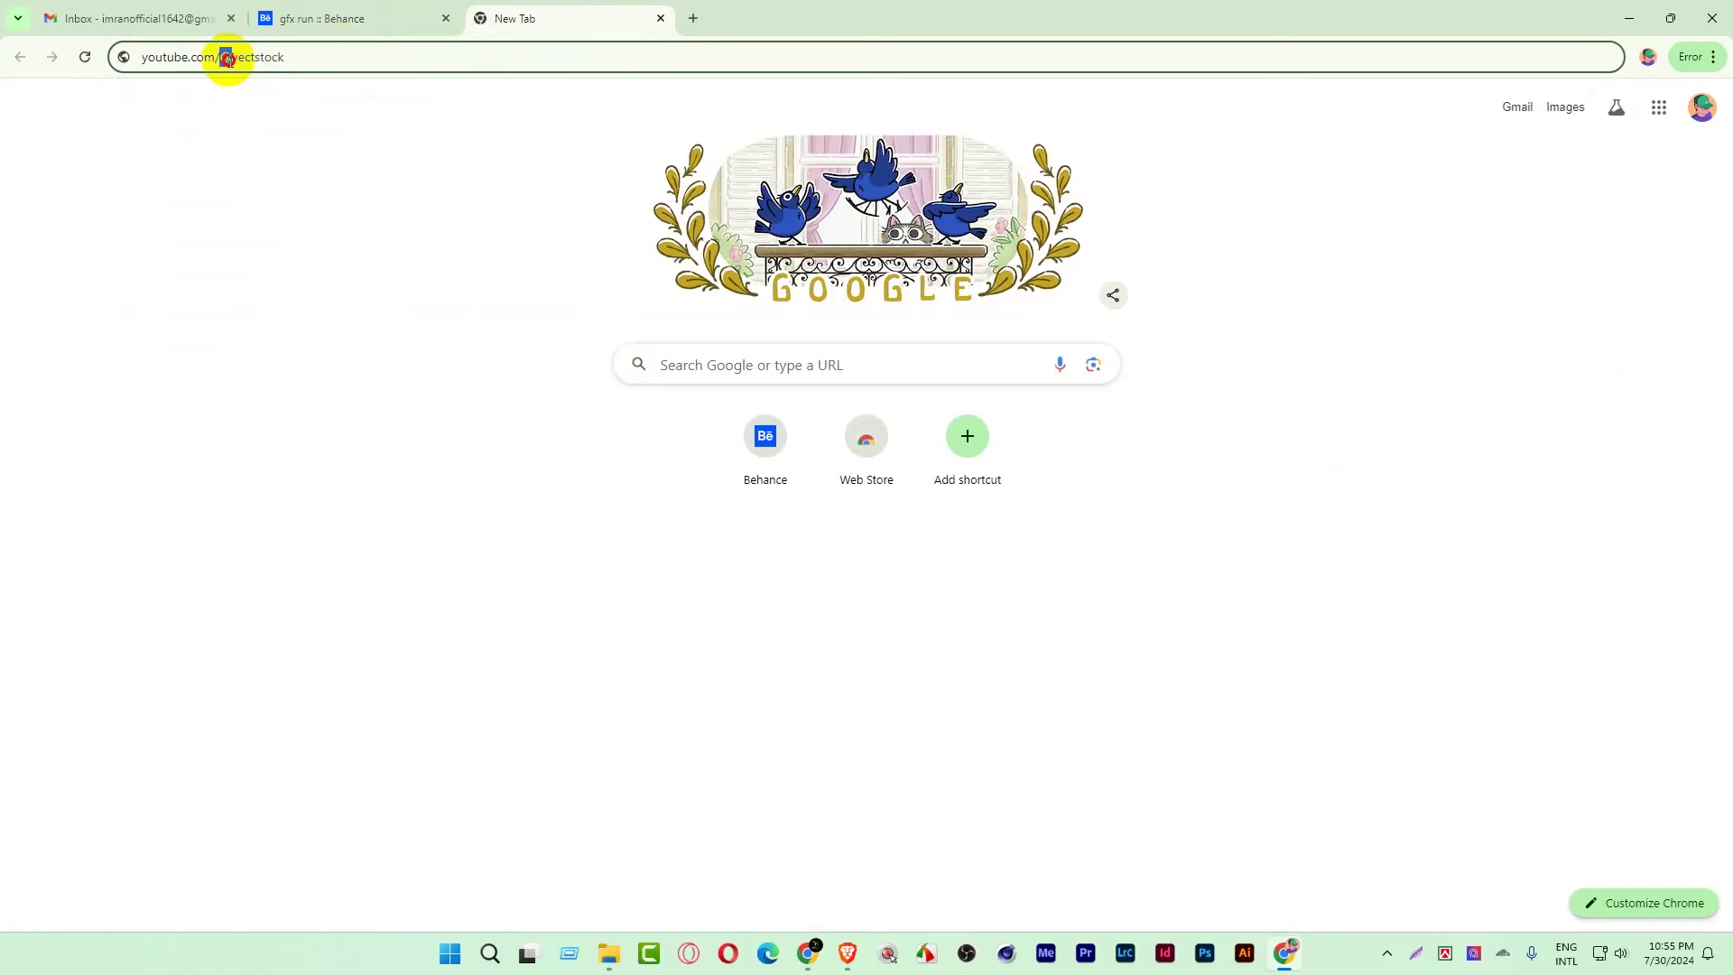
key("Return")
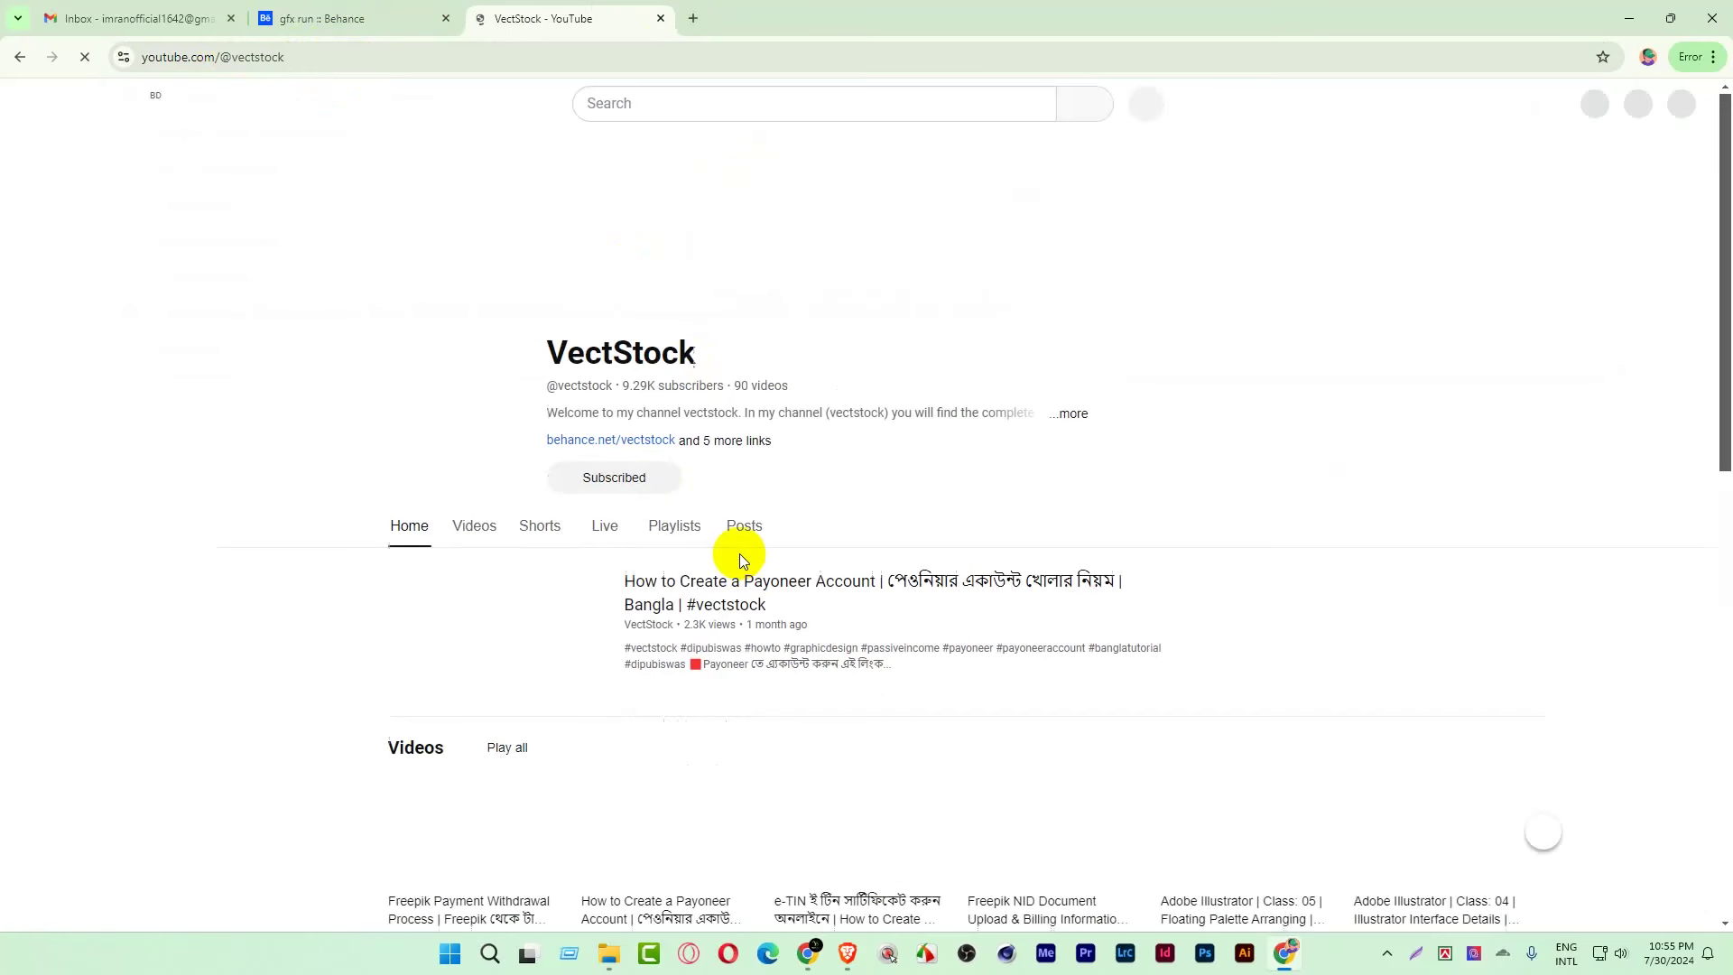
Play the channel's Portfolio Tips & Tricks playlist from its Behance upload video, skipping the ad.
left_click(673, 528)
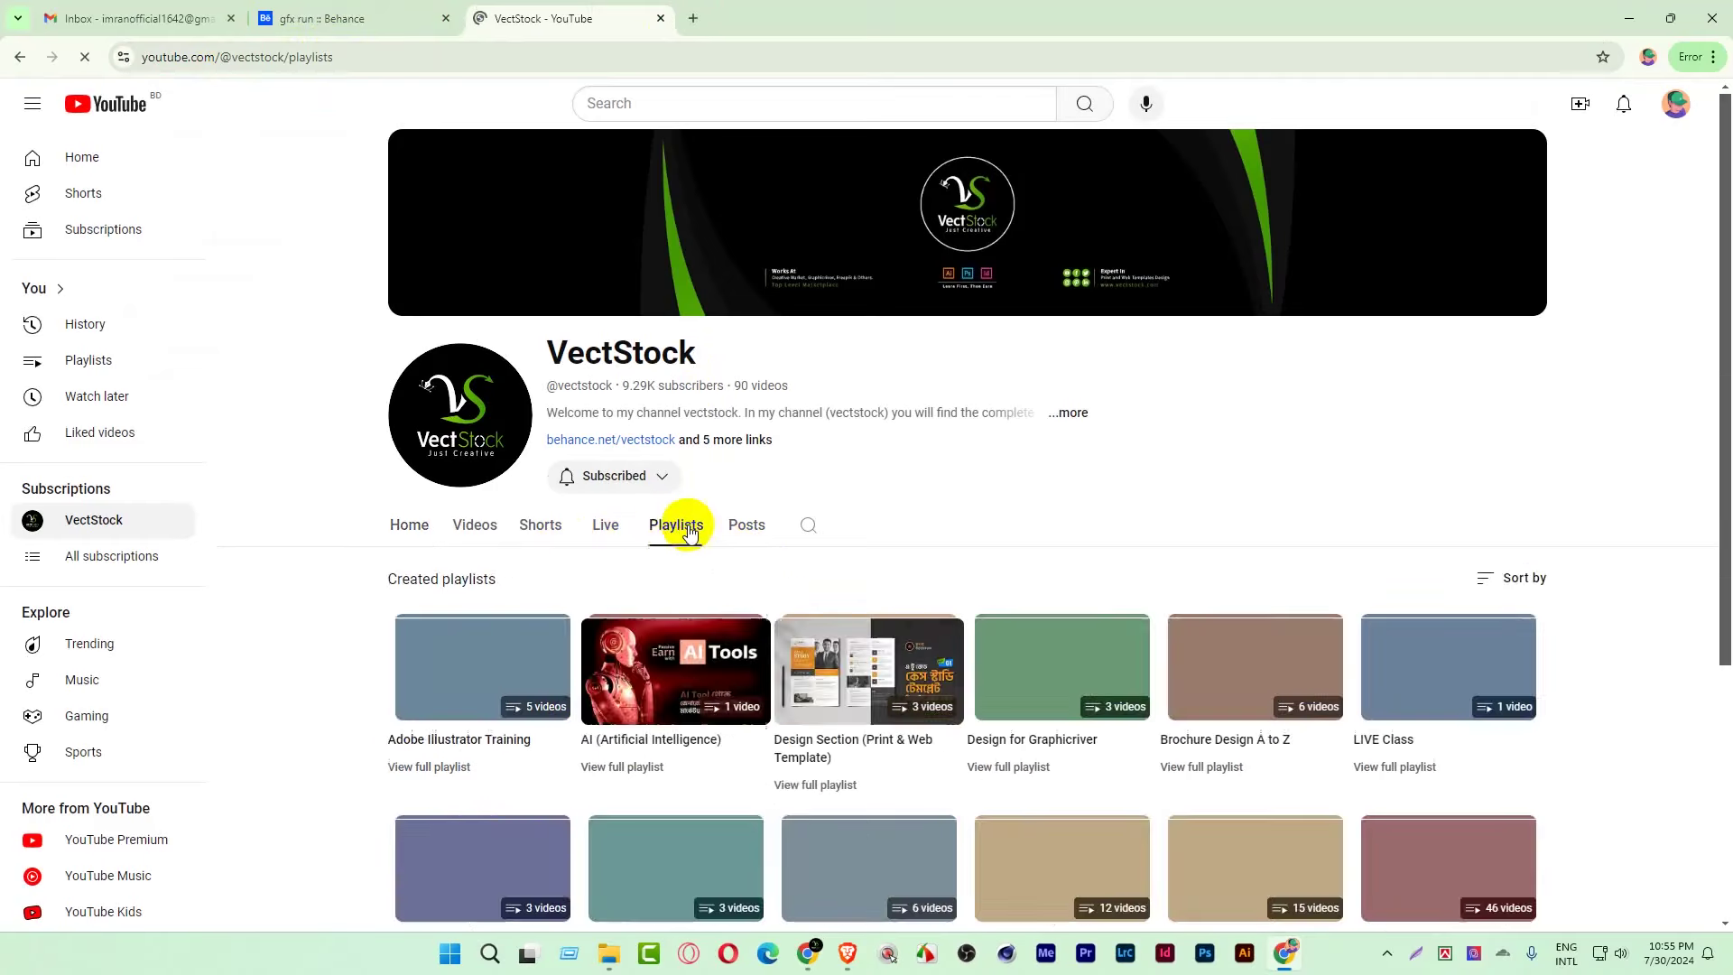
scroll(465, 560, "down", 4)
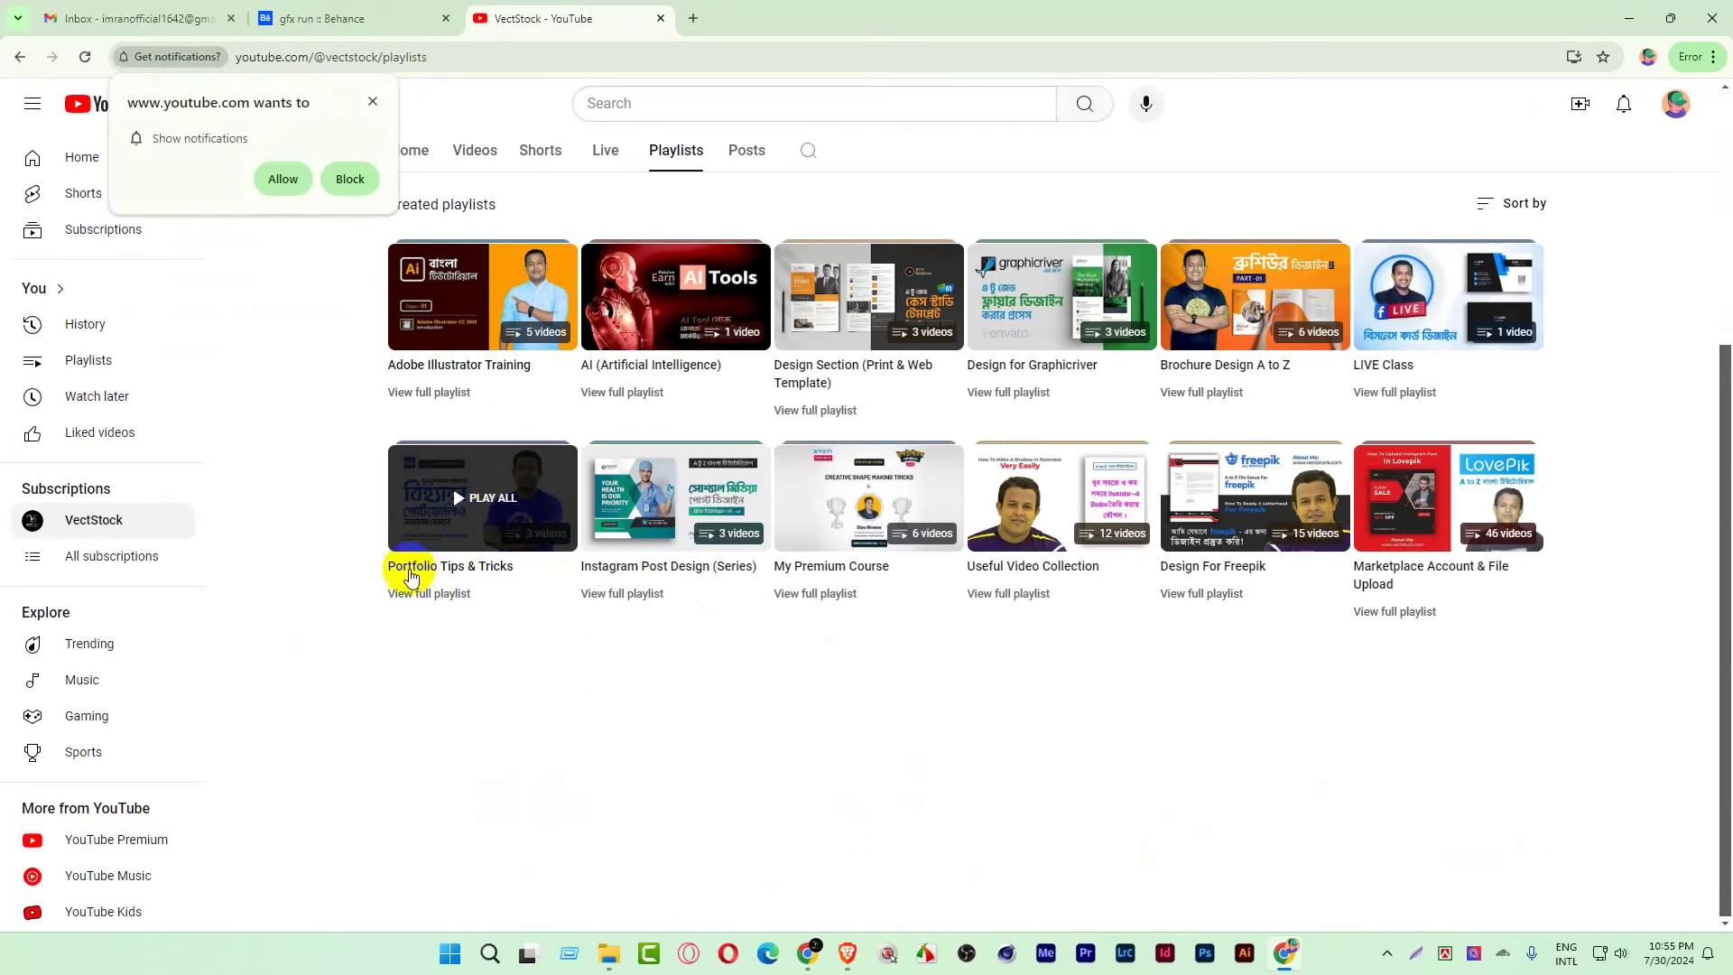
left_click(488, 569)
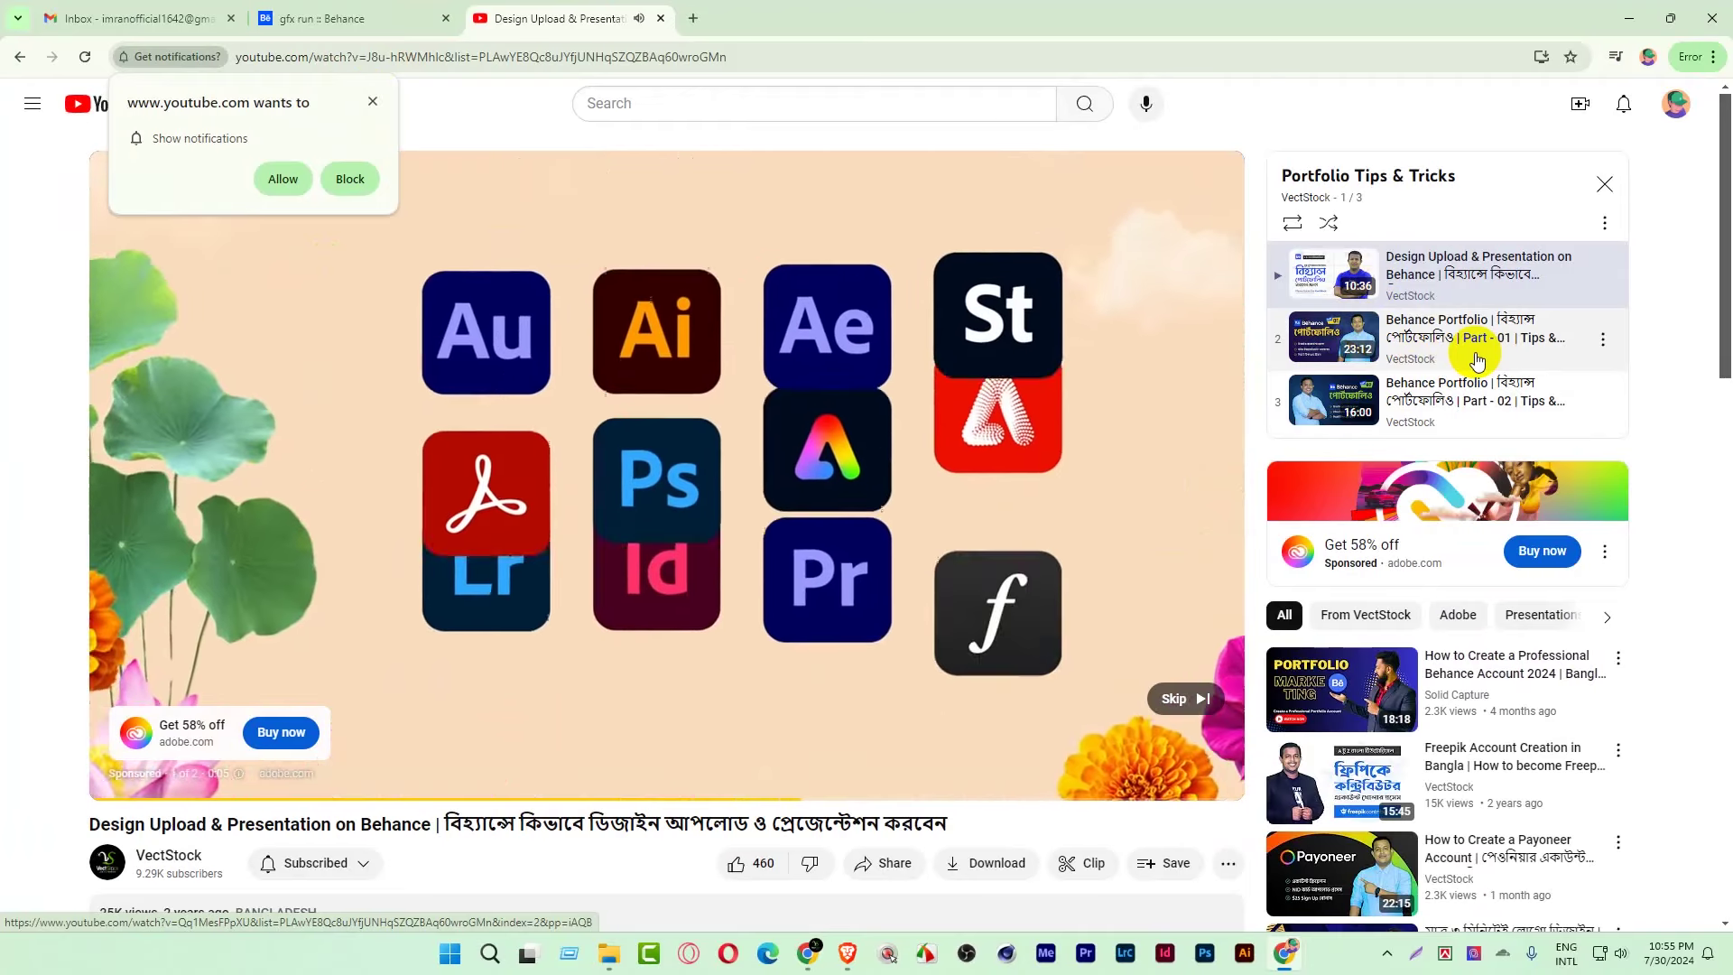
left_click(678, 572)
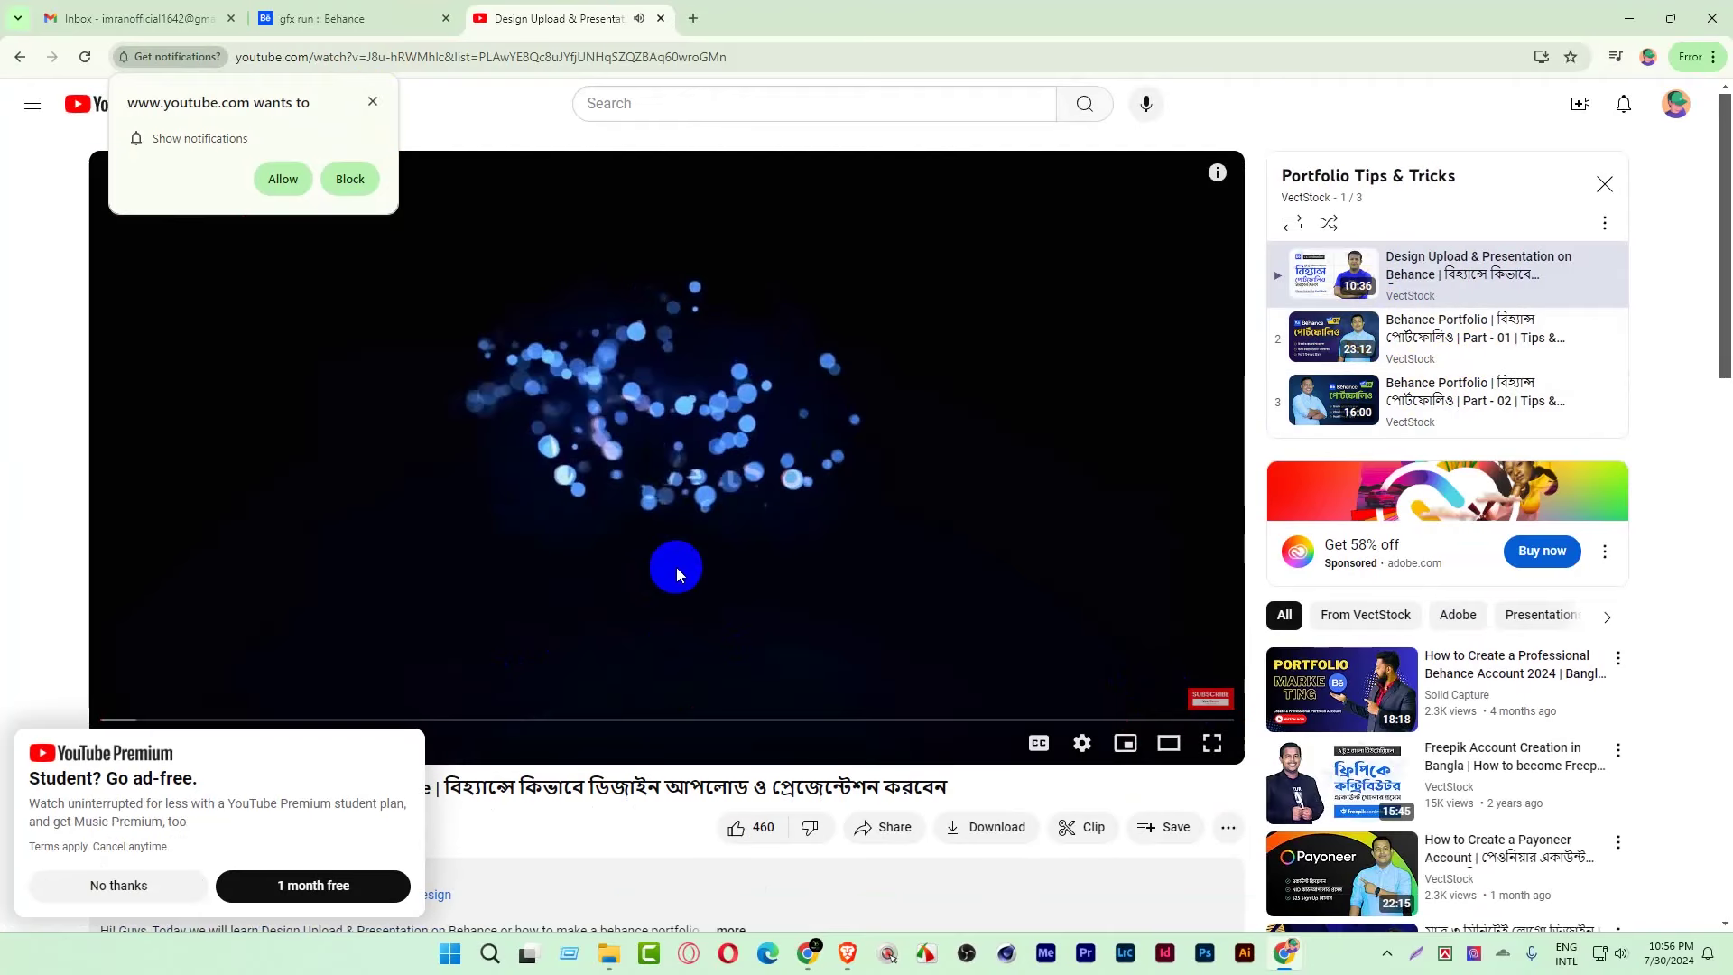